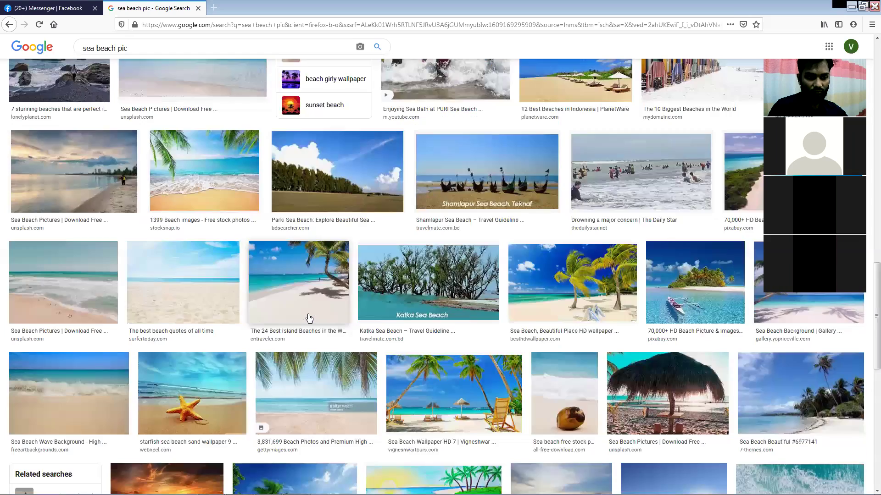
# Step: Find the starfish sea beach wallpaper in the image results and save it to the Desktop as a JPEG, then browse its related images
pyautogui.scroll(-2, 308, 318)
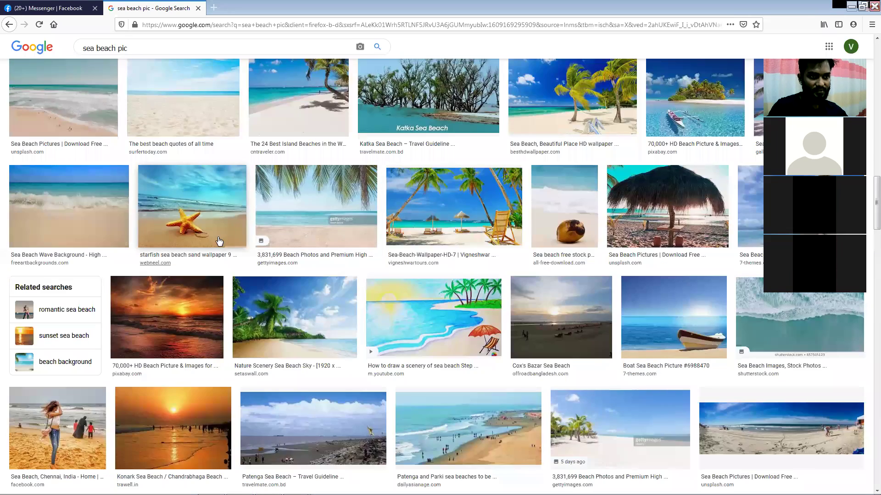
pyautogui.scroll(-1, 219, 200)
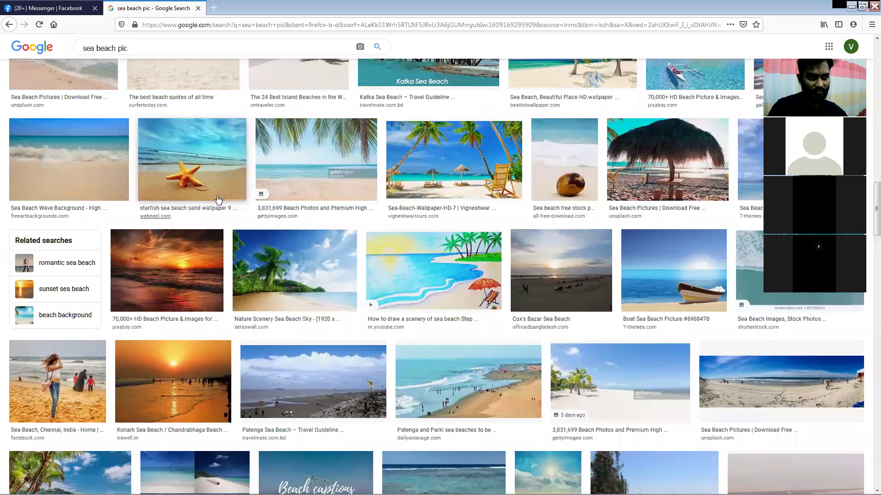
pyautogui.click(218, 200)
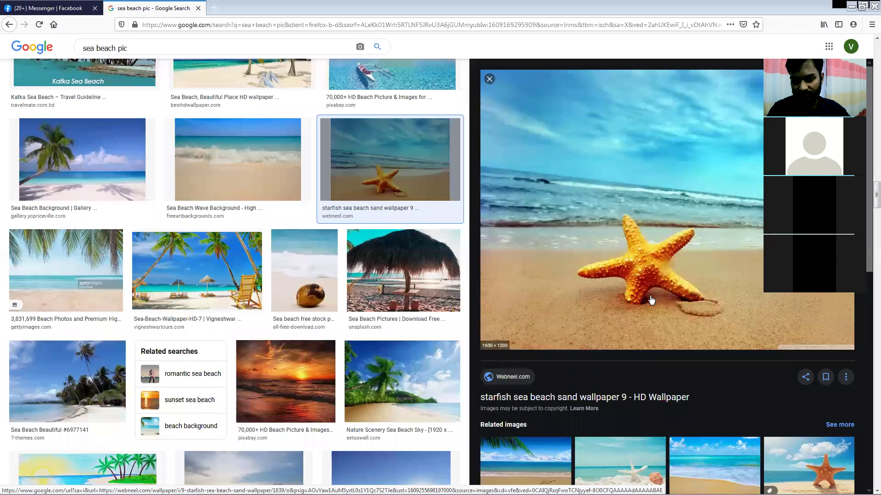
pyautogui.rightClick(615, 210)
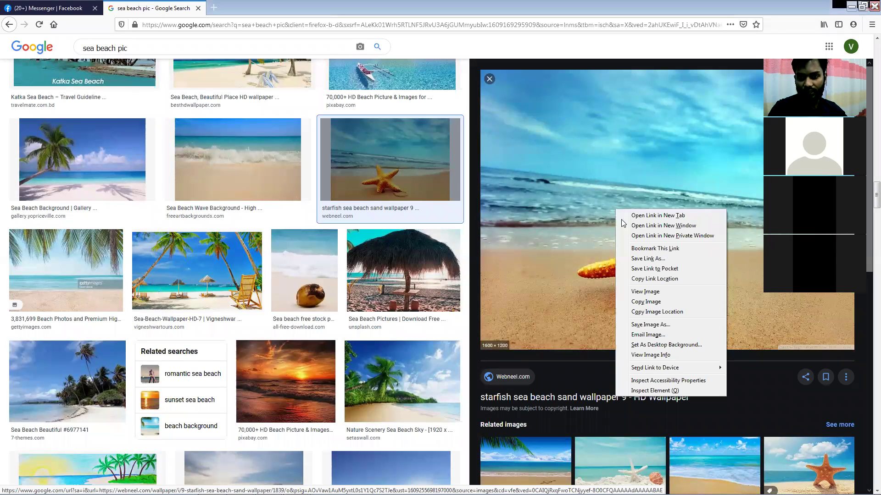
pyautogui.click(655, 325)
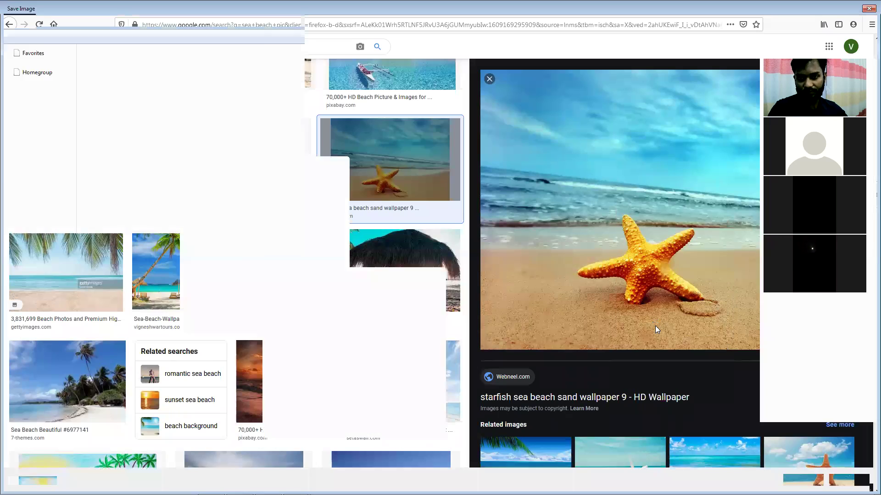
pyautogui.click(37, 72)
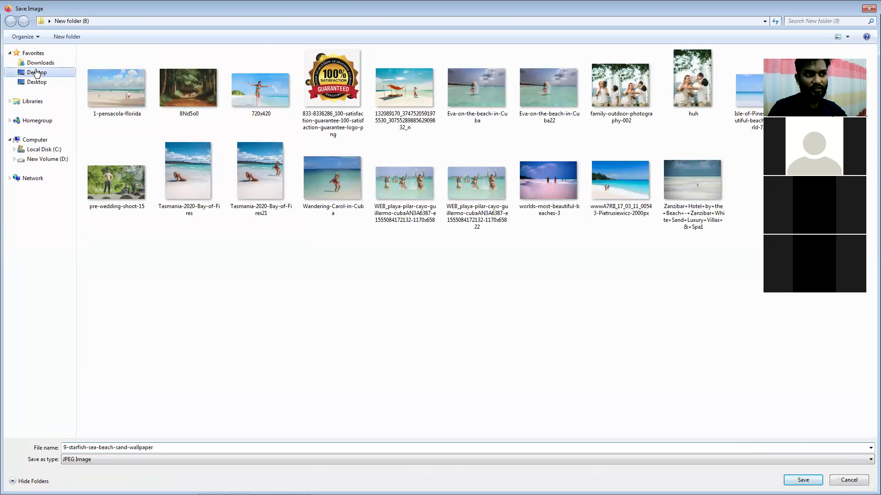
pyautogui.press('Return')
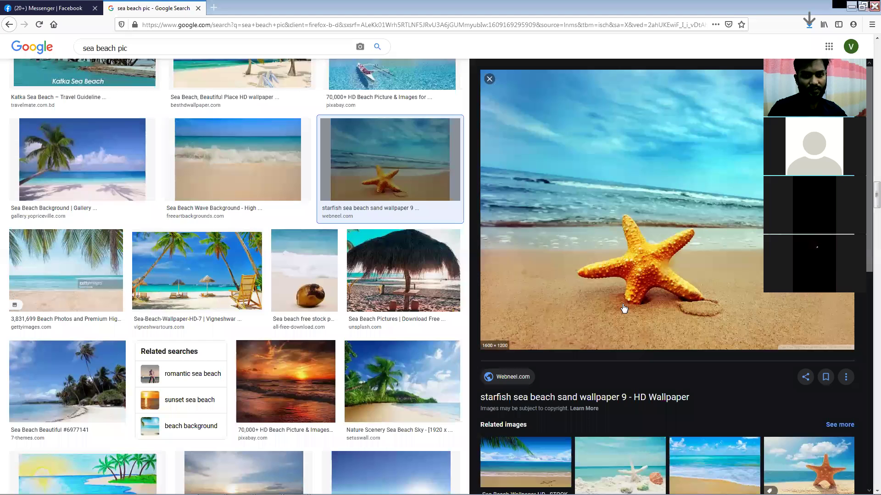
pyautogui.scroll(-5, 603, 206)
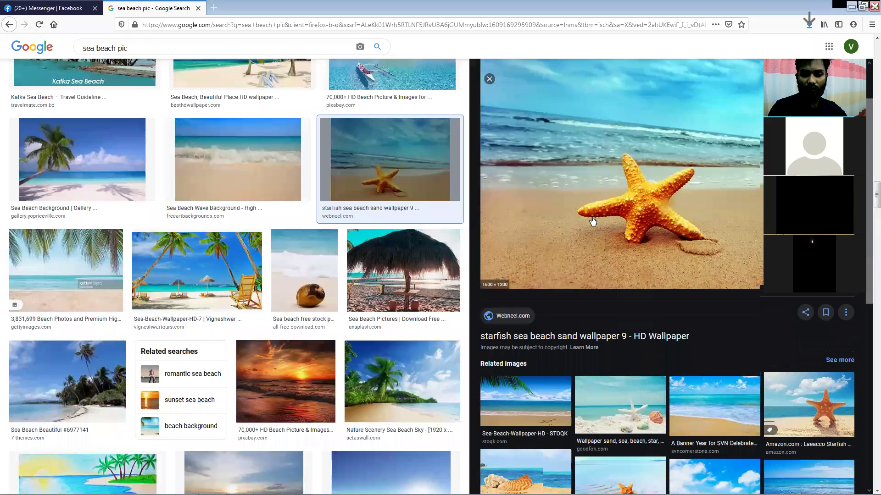
pyautogui.scroll(-3, 667, 296)
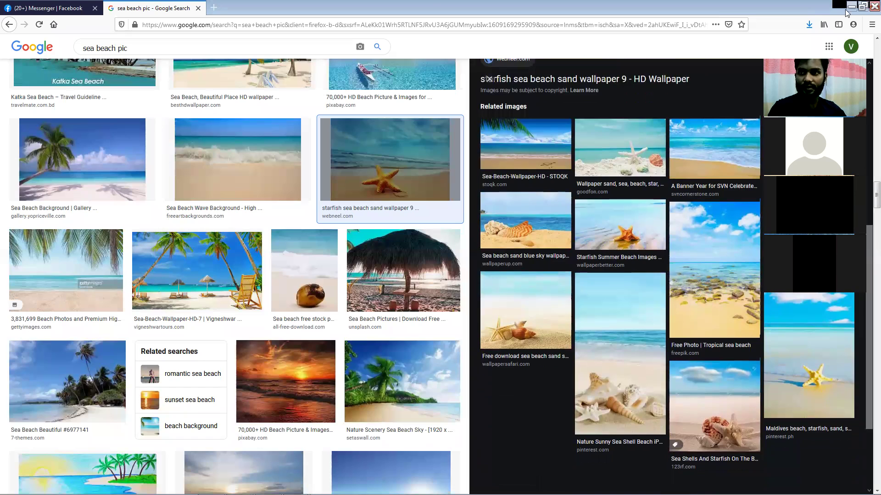
# Step: Show the desktop with the saved starfish picture, bring up Photoshop and maximize its window
pyautogui.press('super+d')
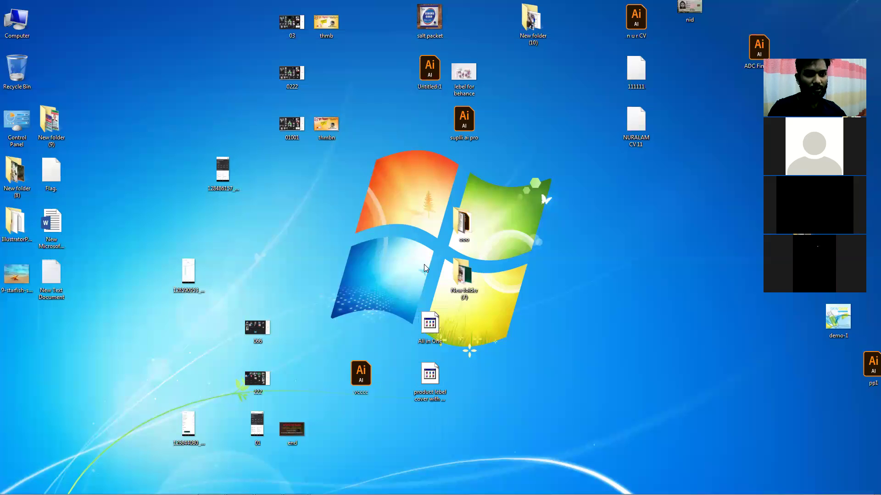
pyautogui.click(126, 485)
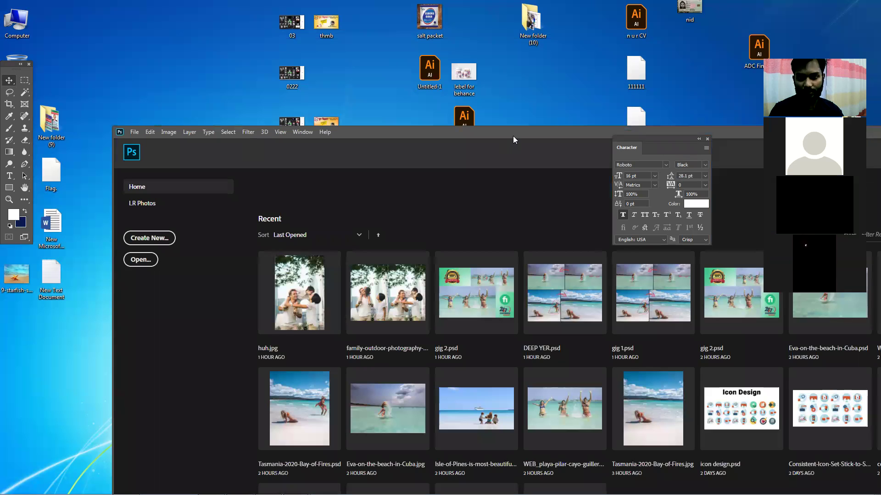
pyautogui.moveTo(512, 136); pyautogui.dragTo(510, 130)
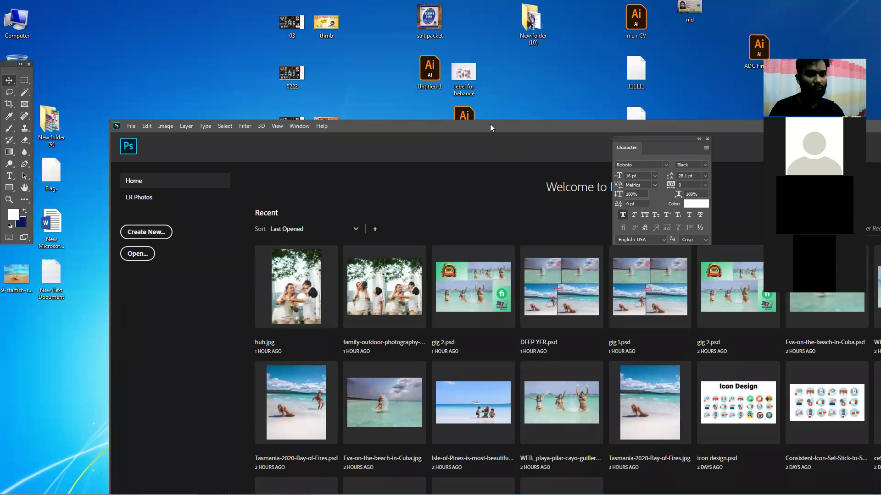
pyautogui.moveTo(490, 124); pyautogui.dragTo(439, 77)
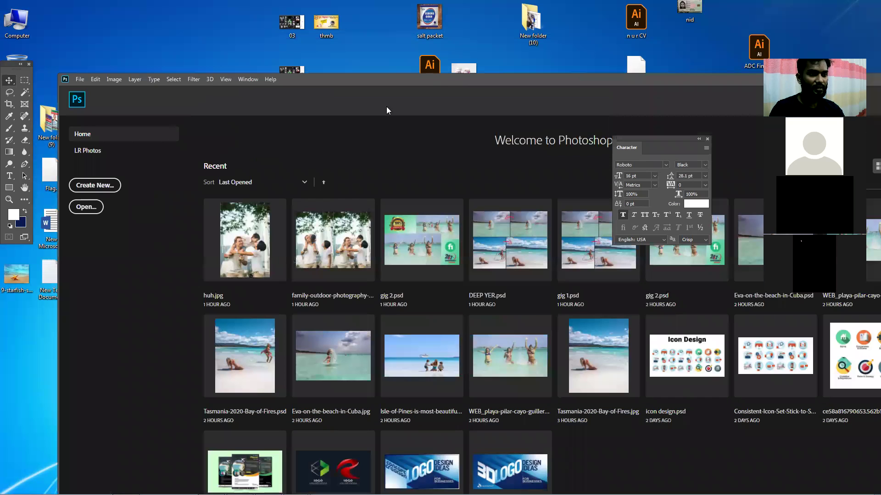
pyautogui.click(28, 268)
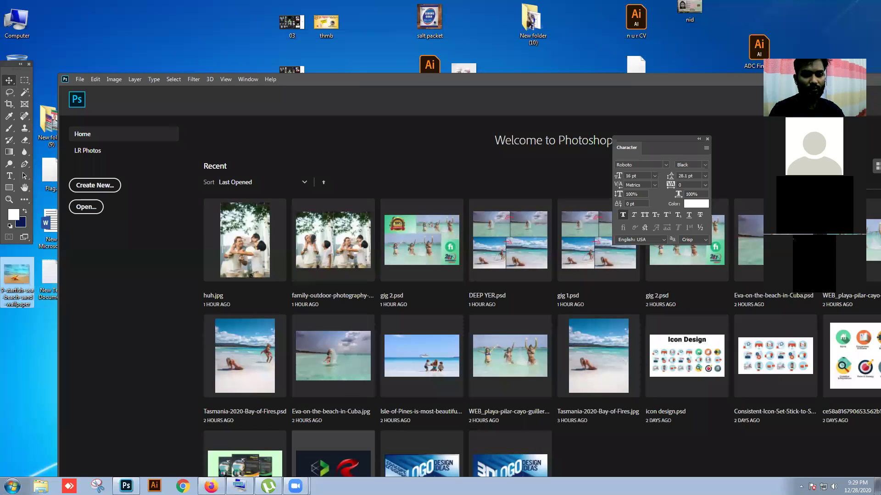
pyautogui.doubleClick(326, 80)
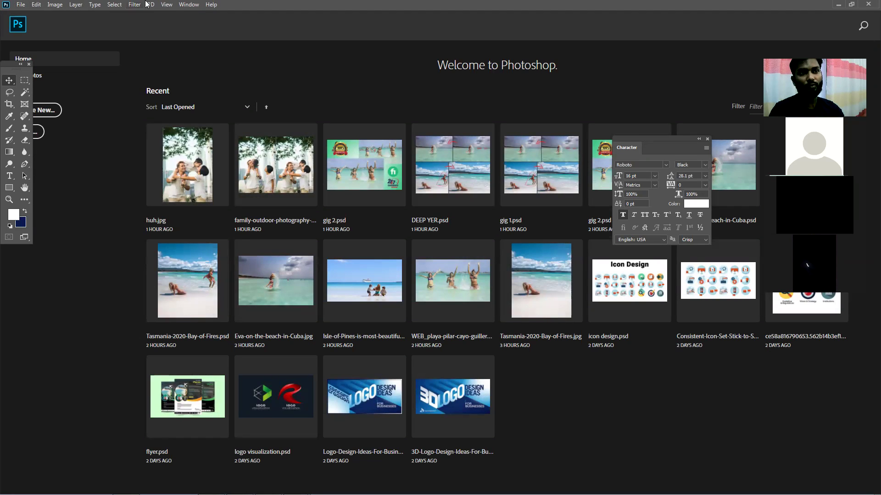
# Step: Open 9-starfish-sea-beach-sand-wallpaper from the Desktop in Photoshop
pyautogui.click(20, 6)
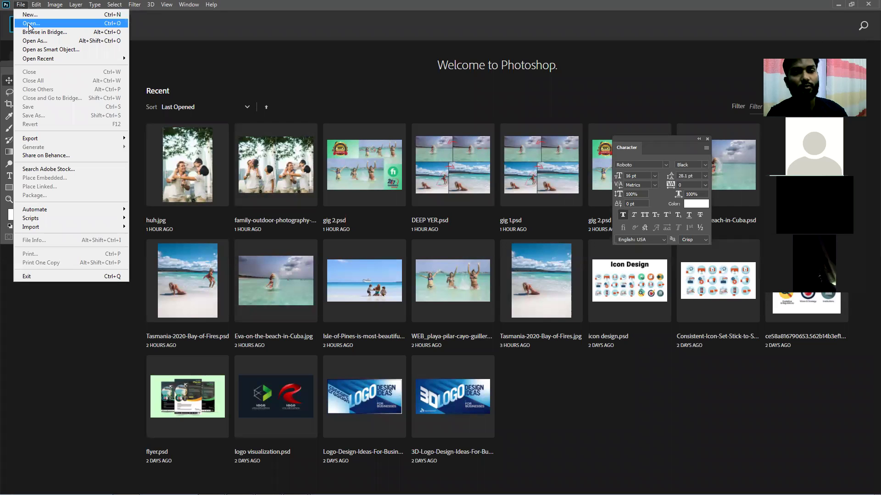
pyautogui.click(28, 7)
pyautogui.click(28, 8)
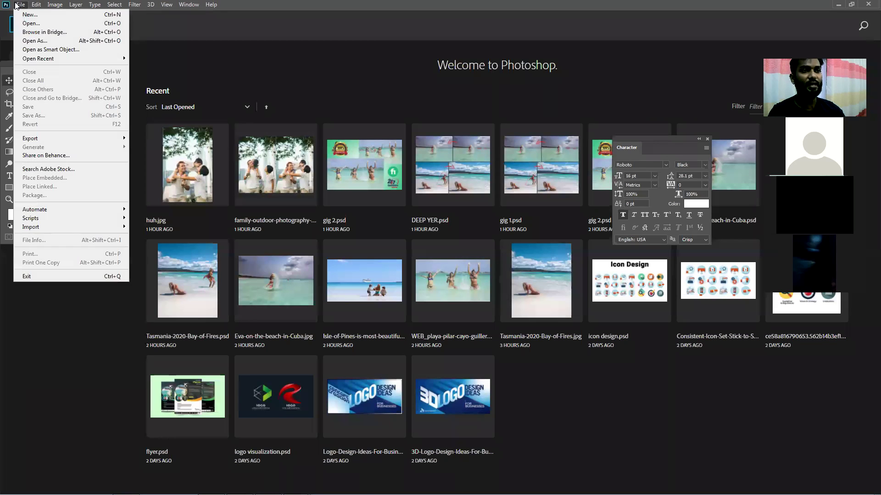
pyautogui.click(25, 23)
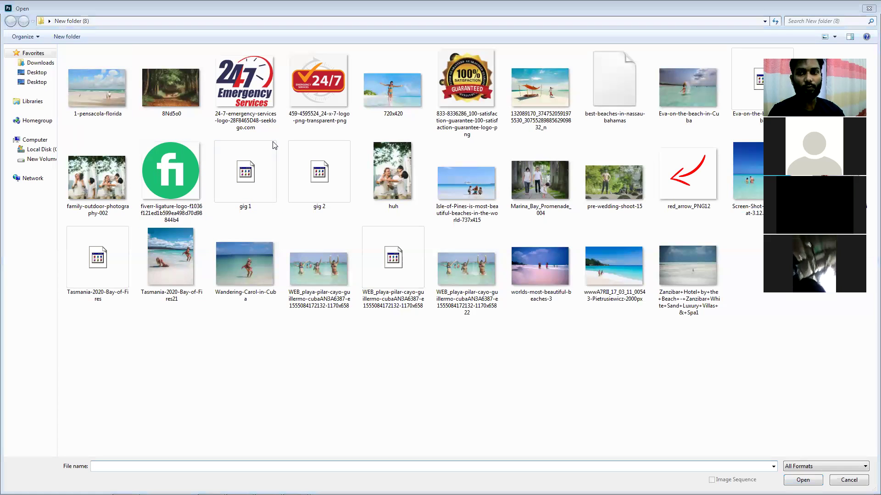
pyautogui.click(37, 72)
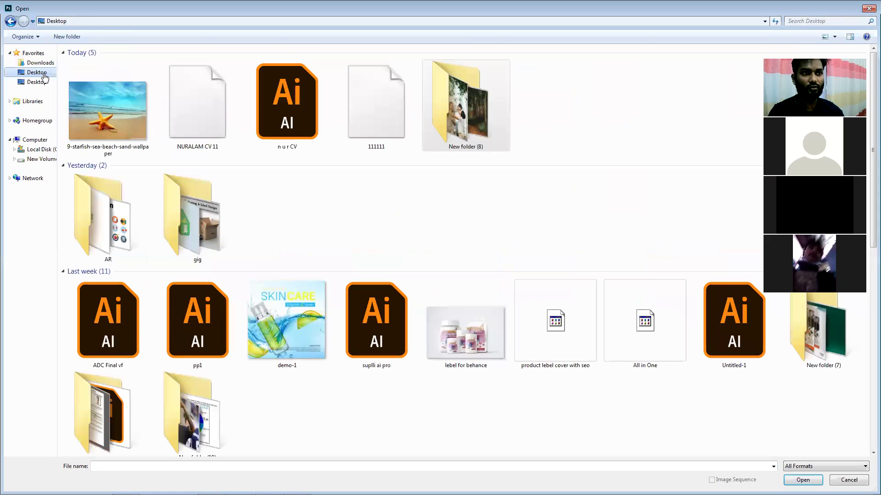
pyautogui.doubleClick(100, 98)
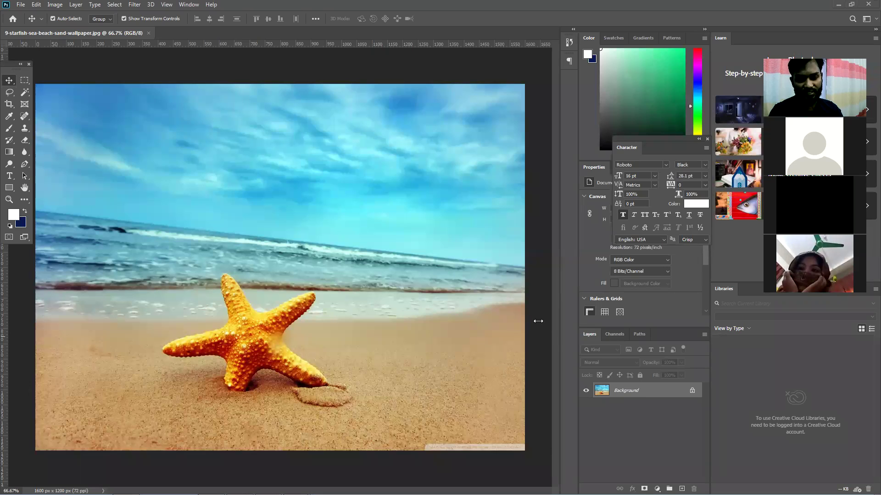
pyautogui.scroll(-2, 401, 296)
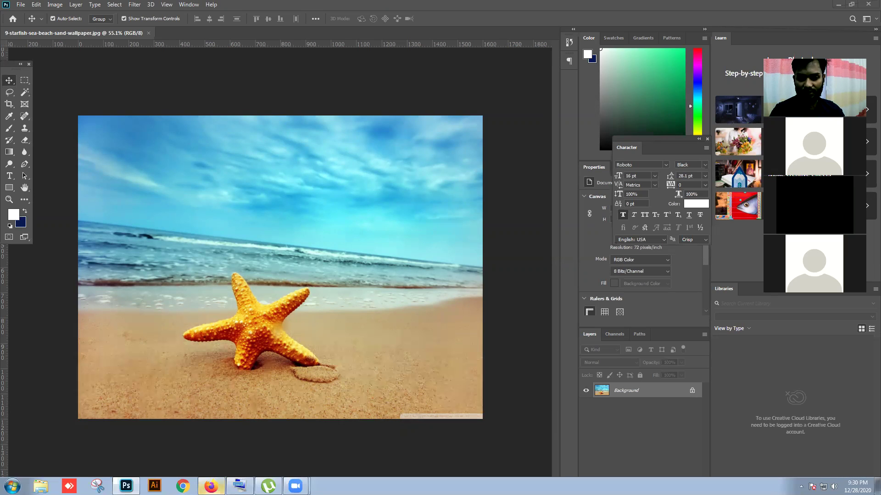
# Step: Switch to Firefox and copy the web address of the "sea beach pic" image search page
pyautogui.click(211, 486)
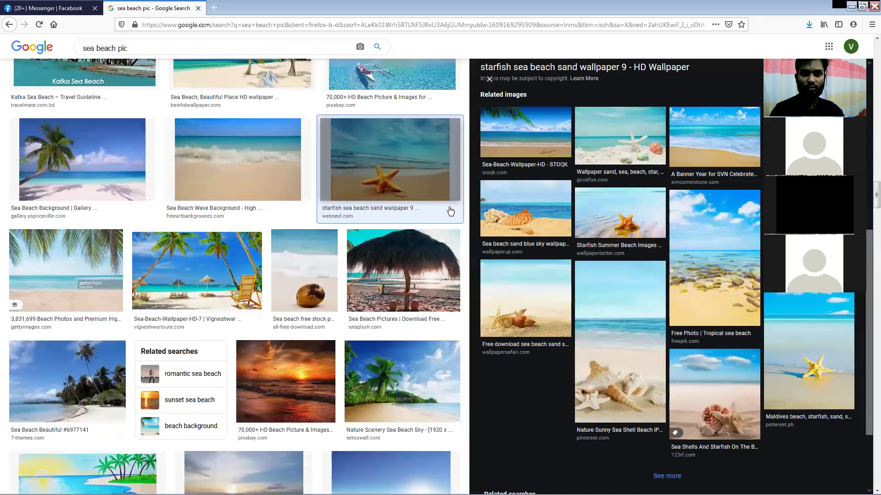
pyautogui.scroll(5, 450, 210)
pyautogui.scroll(3, 512, 245)
pyautogui.scroll(7, 390, 183)
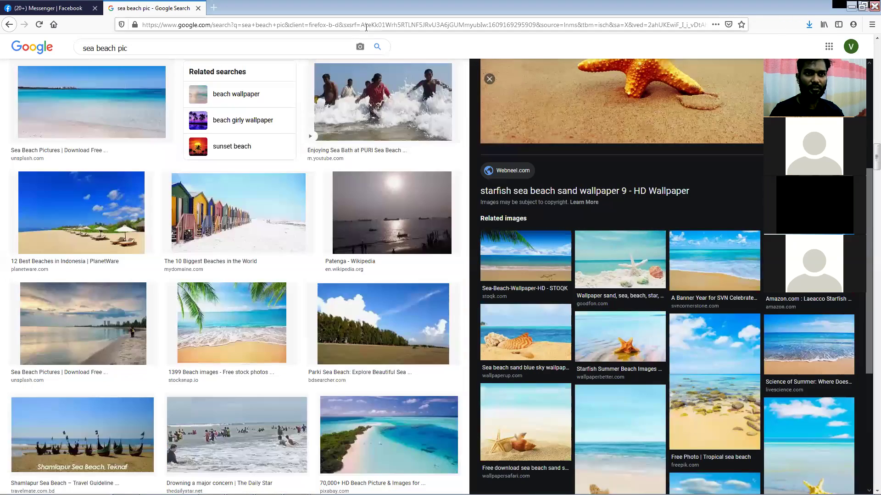
pyautogui.click(375, 25)
pyautogui.rightClick(375, 30)
pyautogui.click(388, 57)
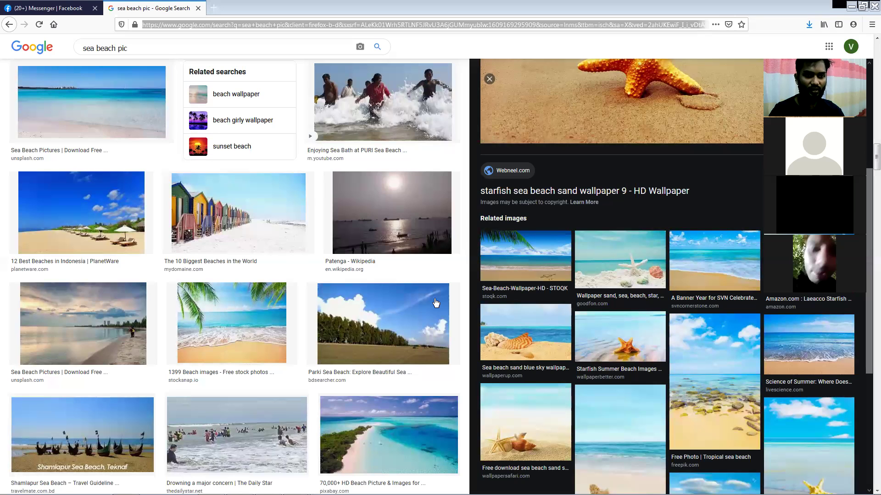
# Step: Copy the software message with the PORTABLE AI & PS.zip Google Drive link from the A1- Graphics Free Class at 9pm chat
pyautogui.click(60, 6)
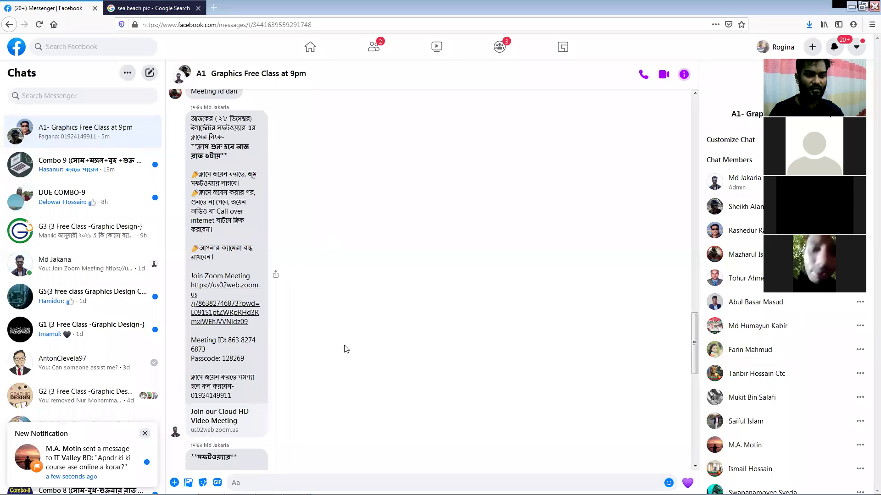
pyautogui.scroll(-5, 343, 348)
pyautogui.moveTo(190, 182); pyautogui.dragTo(238, 342)
pyautogui.rightClick(238, 341)
pyautogui.click(264, 251)
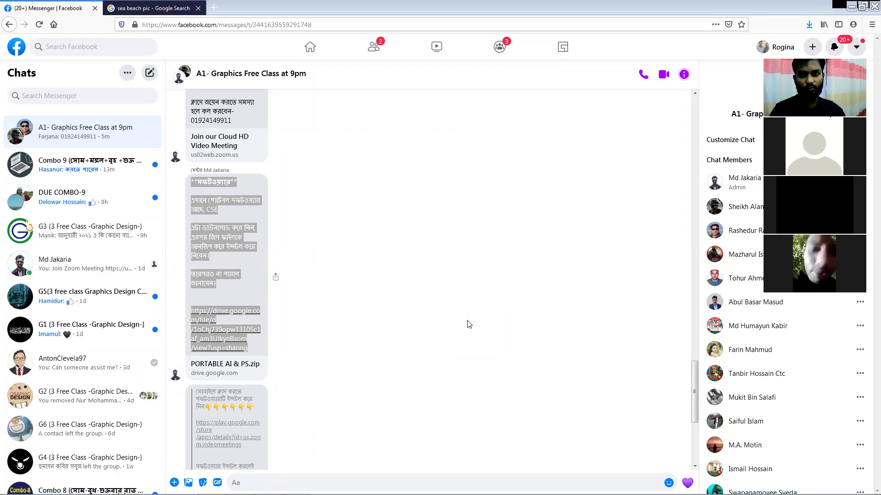
# Step: Return to Photoshop, close the starfish image and reopen 9-starfish-sea-beach-sand-wallpaper from the Desktop
pyautogui.click(852, 8)
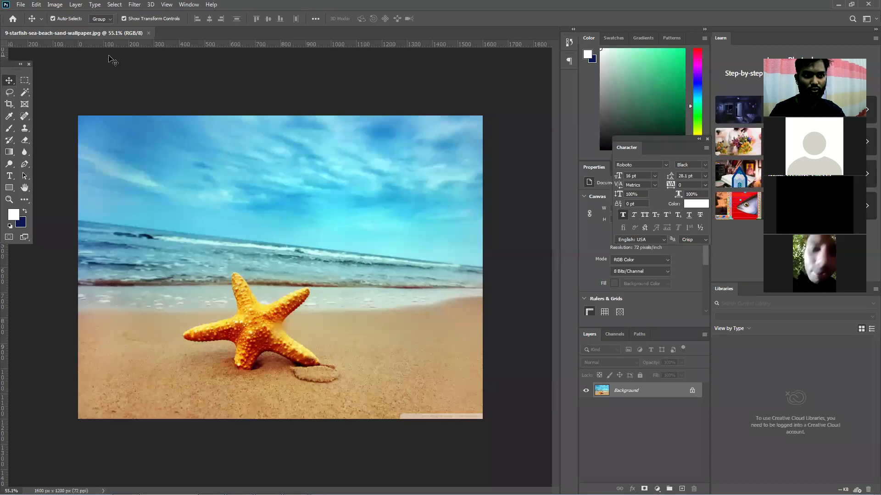
pyautogui.click(148, 33)
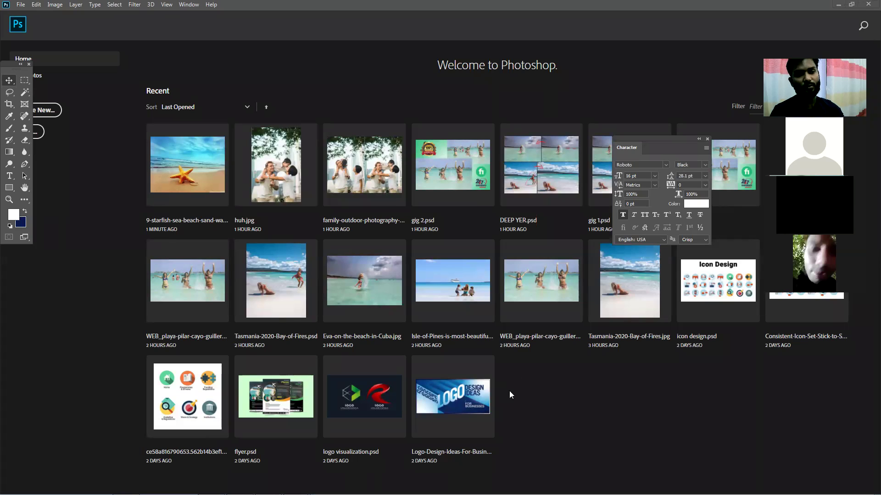
pyautogui.click(20, 5)
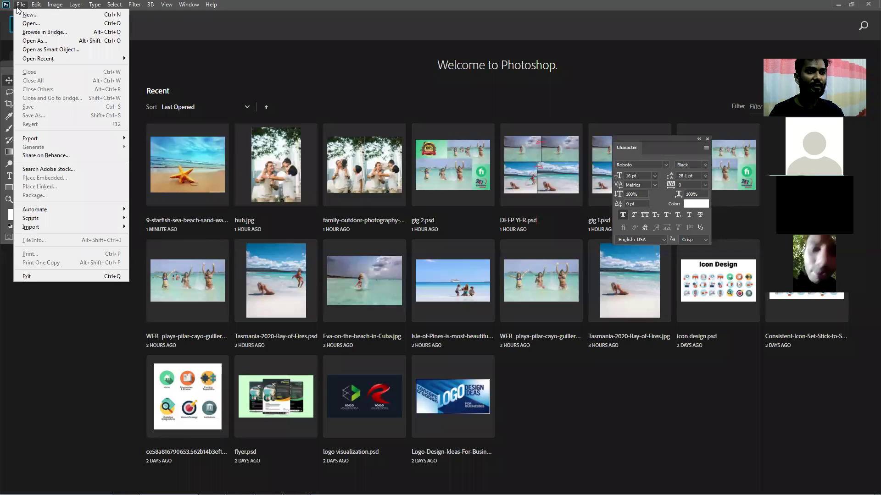
pyautogui.click(40, 23)
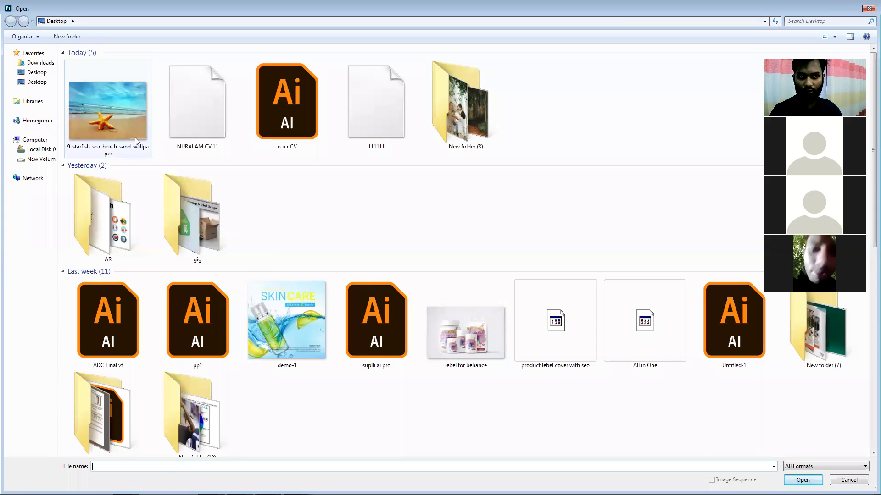
pyautogui.click(105, 118)
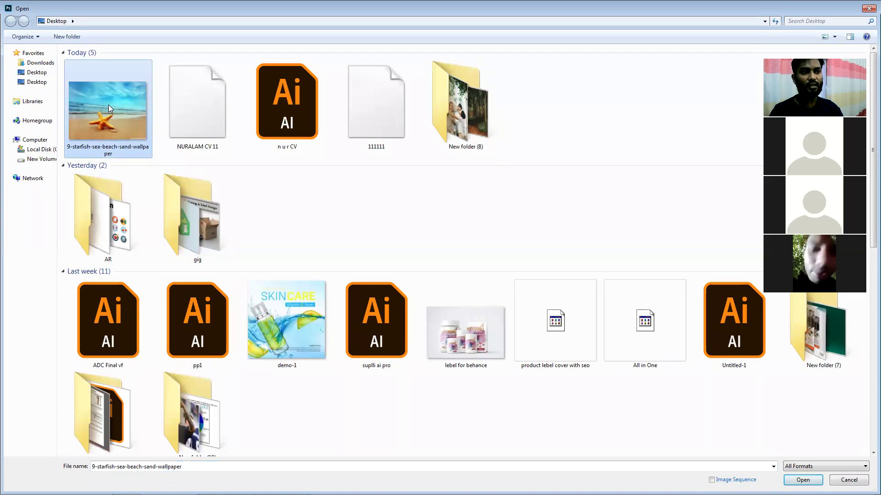
pyautogui.doubleClick(109, 105)
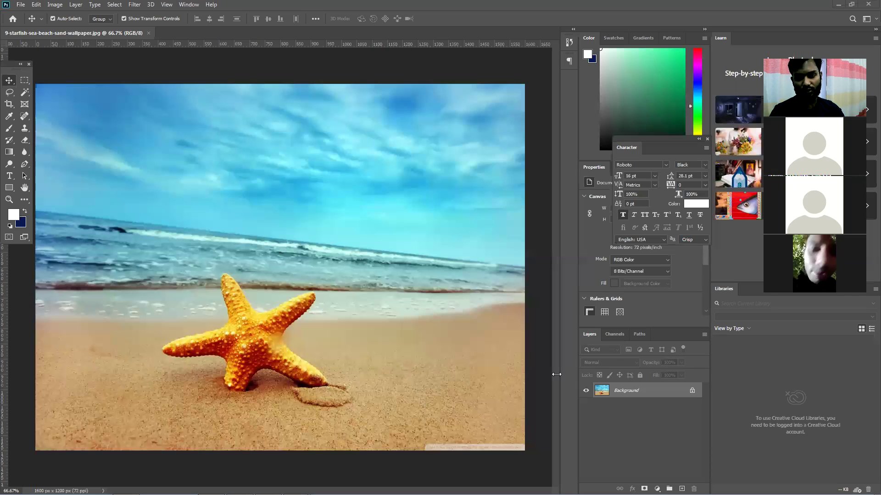
# Step: Look through the Desktop files available for opening in Photoshop without opening any of them
pyautogui.moveTo(556, 493)
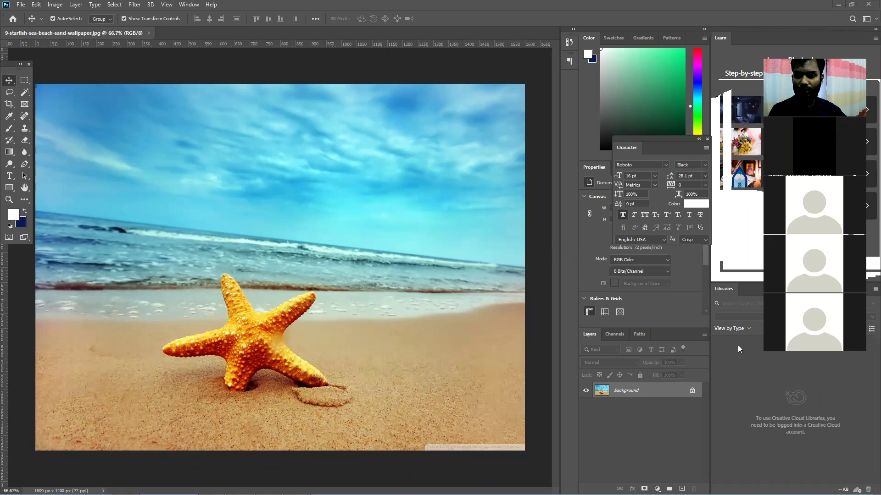
pyautogui.click(21, 5)
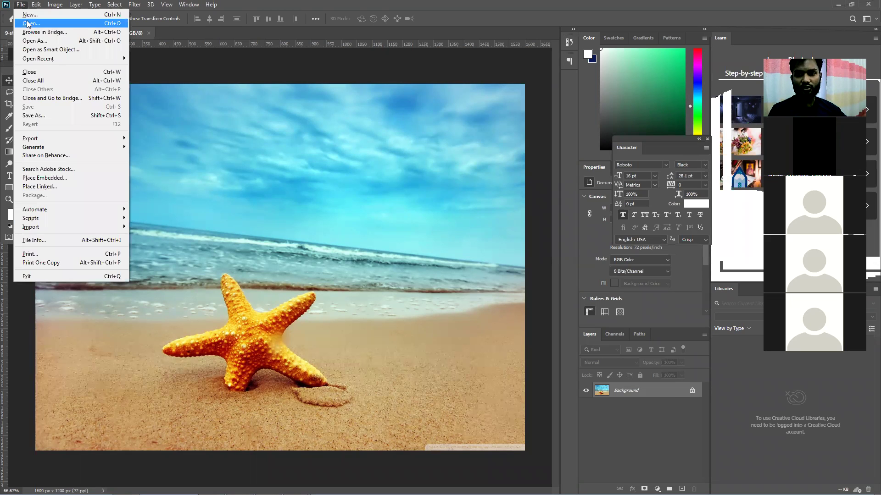
pyautogui.click(27, 24)
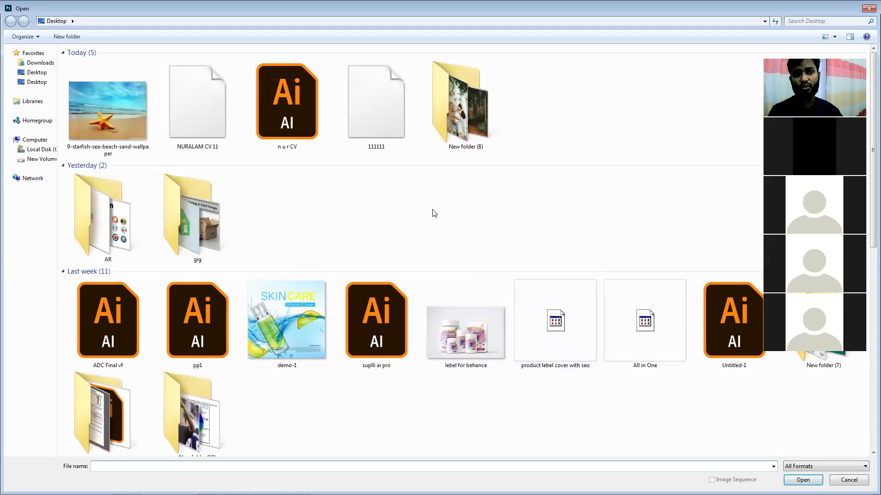
pyautogui.scroll(-10, 435, 224)
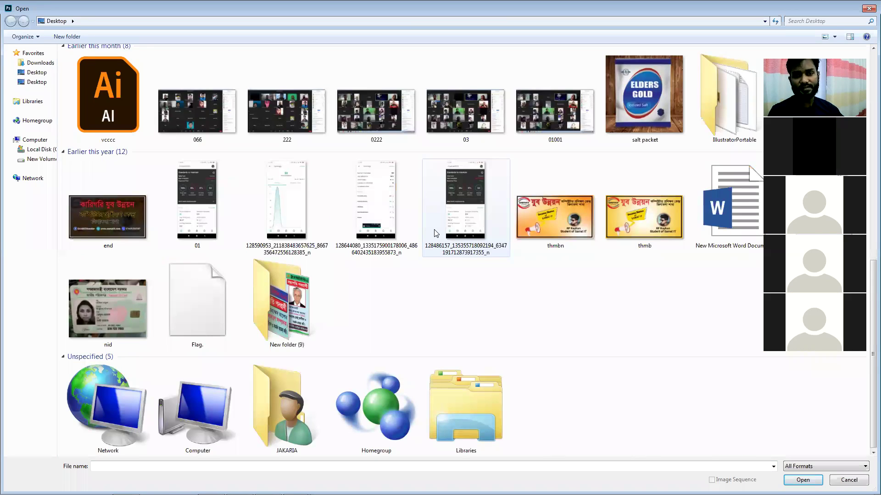
pyautogui.scroll(7, 434, 231)
pyautogui.scroll(3, 270, 244)
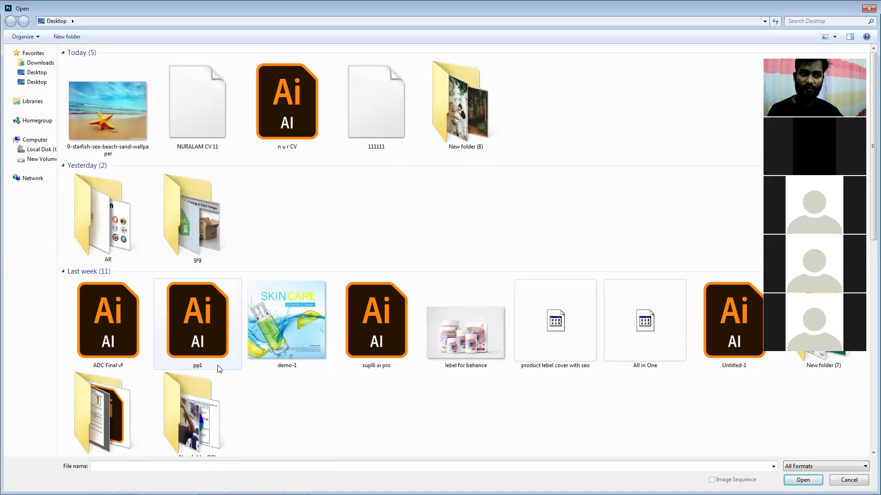
pyautogui.scroll(-7, 305, 416)
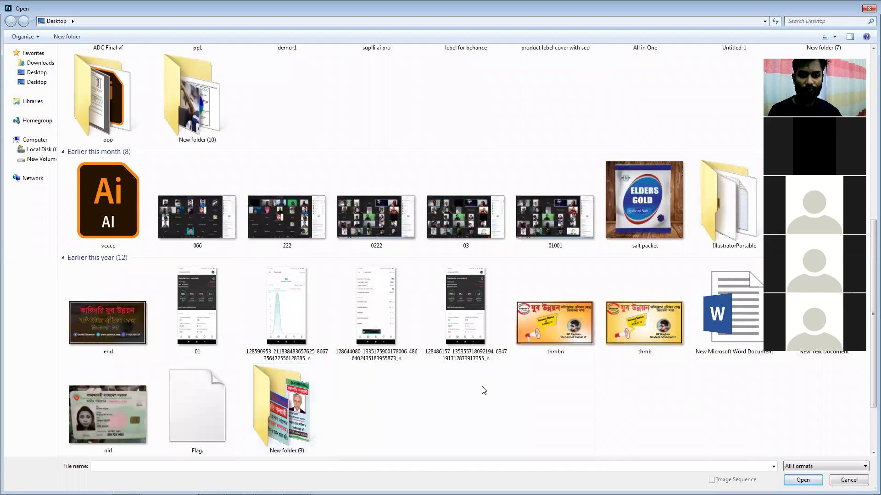
pyautogui.scroll(-2, 594, 392)
pyautogui.scroll(5, 578, 390)
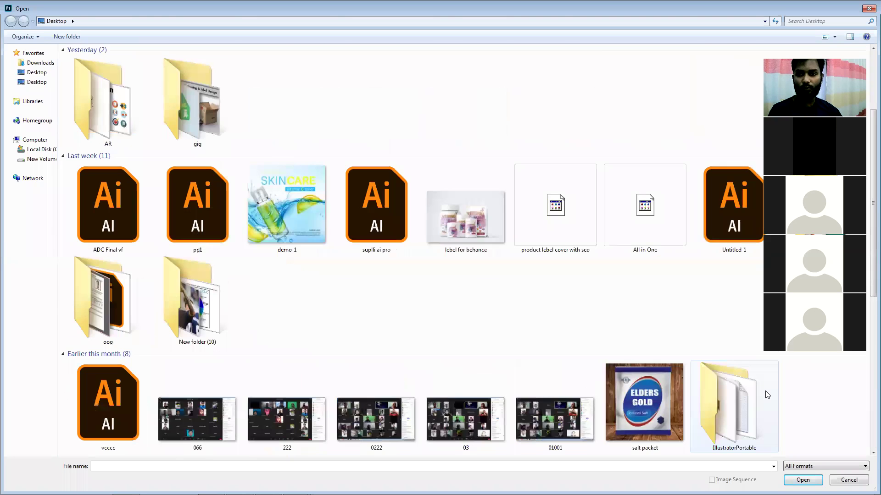
pyautogui.press('Escape')
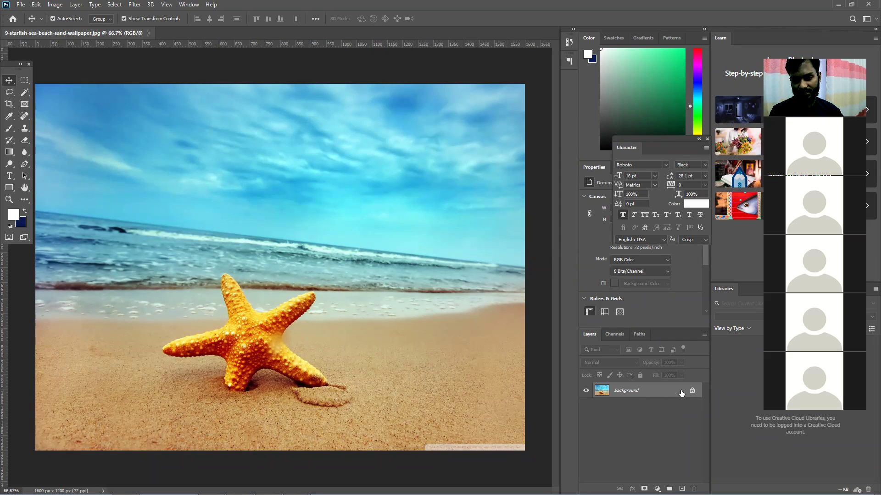
# Step: Unlock the starfish picture's Background layer to turn it into a regular layer
pyautogui.moveTo(691, 393); pyautogui.dragTo(694, 481)
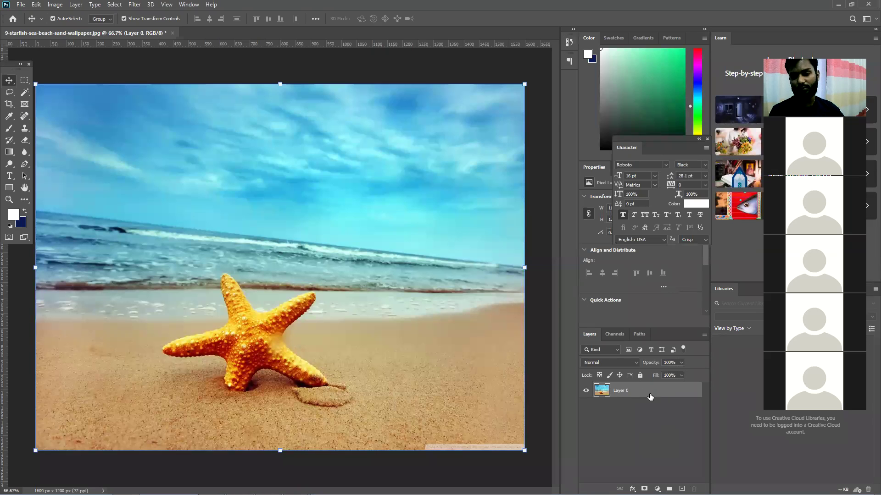
pyautogui.click(630, 411)
pyautogui.moveTo(438, 315); pyautogui.dragTo(400, 337)
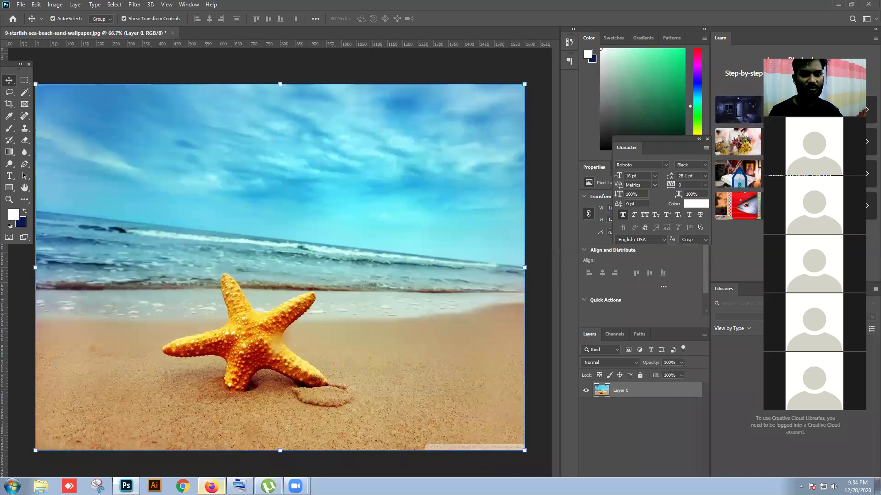
# Step: Switch to Firefox and change the image search from "sea beach pic" to "sea beach"
pyautogui.click(211, 487)
pyautogui.click(191, 21)
pyautogui.click(156, 8)
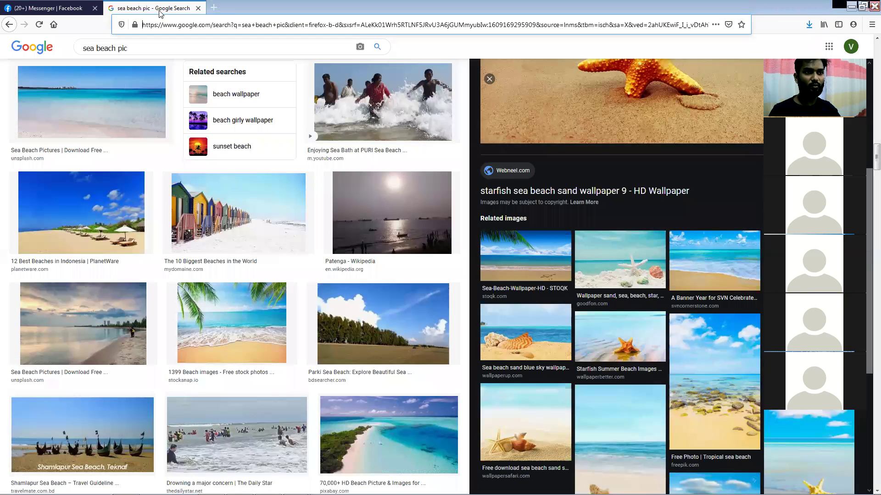
pyautogui.moveTo(118, 47); pyautogui.dragTo(185, 51)
pyautogui.press('BackSpace')
pyautogui.press('Return')
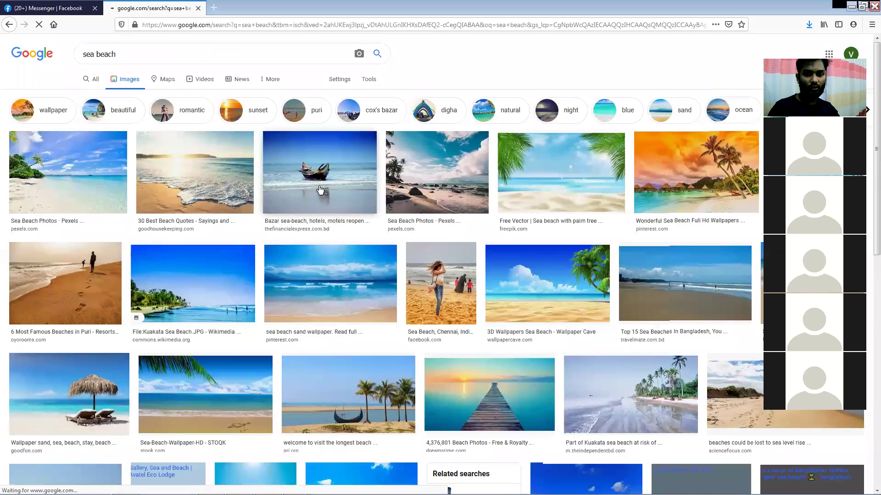
# Step: Find the beach picture with the orange canopy and walking man, and save it to the Desktop as cocoa-island-beach-picnic in JPEG format
pyautogui.scroll(-4, 320, 194)
pyautogui.scroll(-6, 321, 195)
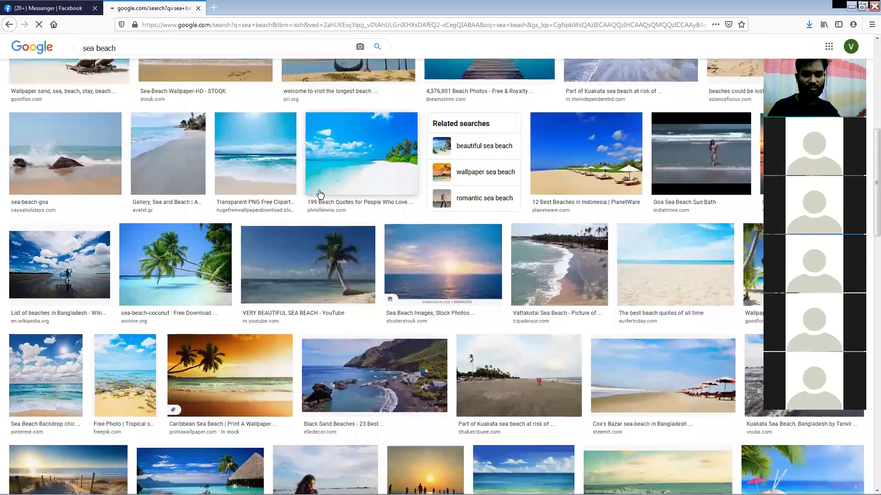
pyautogui.scroll(-3, 320, 195)
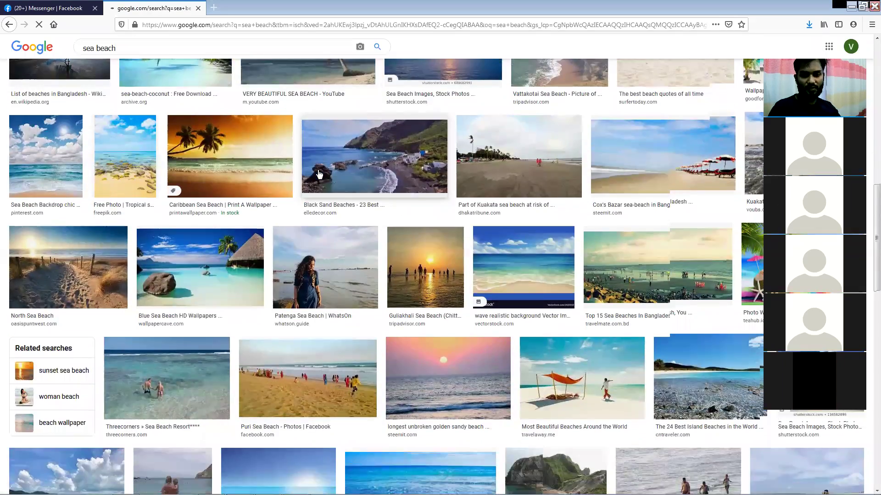
pyautogui.click(613, 328)
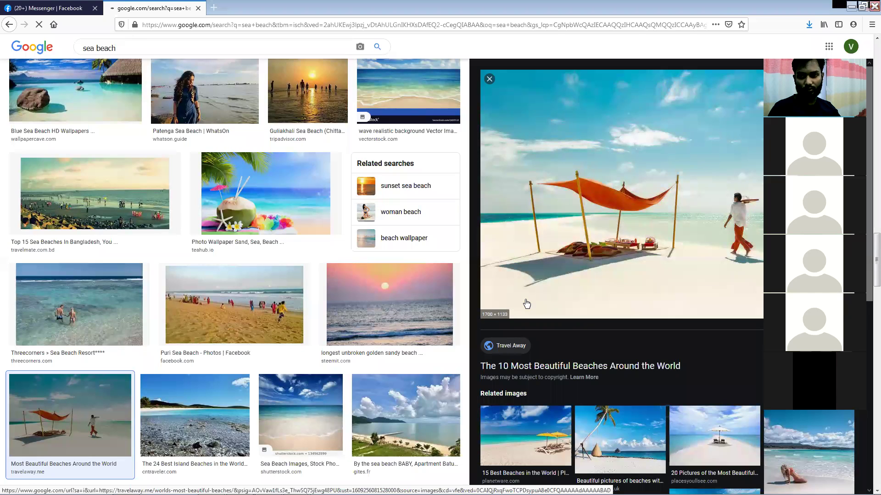
pyautogui.rightClick(540, 163)
pyautogui.click(589, 279)
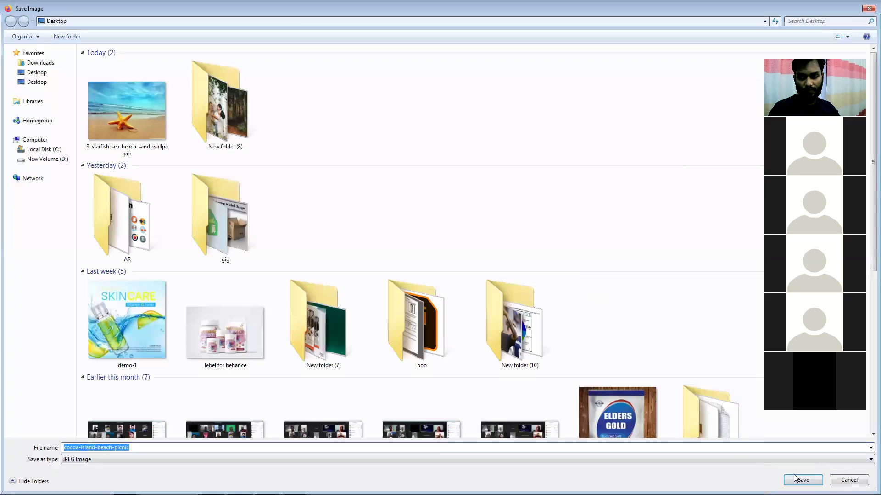
pyautogui.press('Return')
# Step: Return to Photoshop, open cocoa-island-beach-picnic from the Desktop and unlock its Background layer
pyautogui.scroll(5, 603, 285)
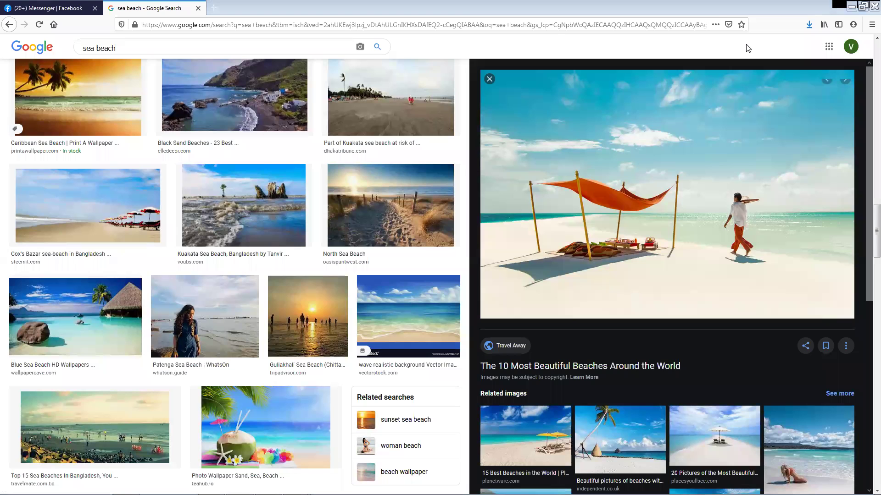
pyautogui.click(763, 65)
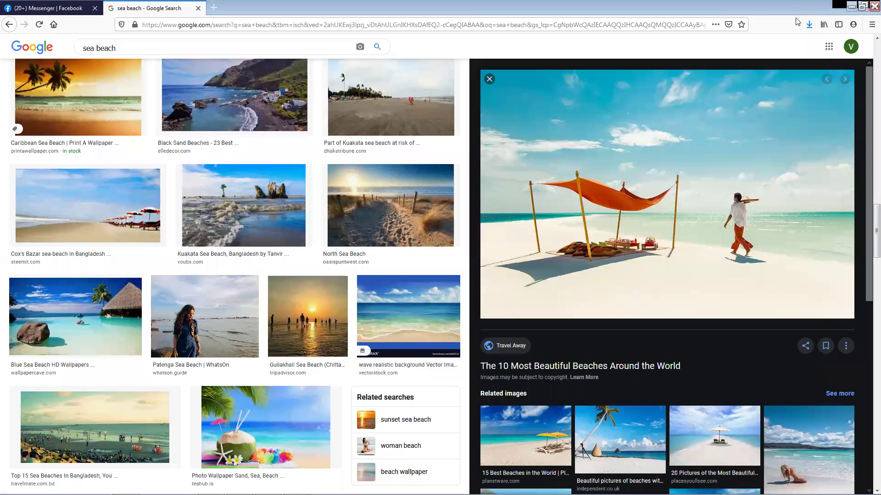
pyautogui.click(849, 7)
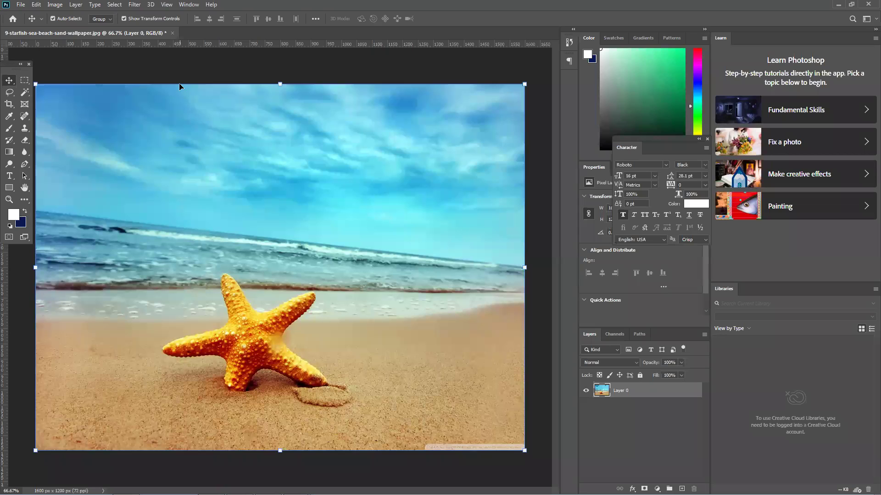
pyautogui.click(21, 6)
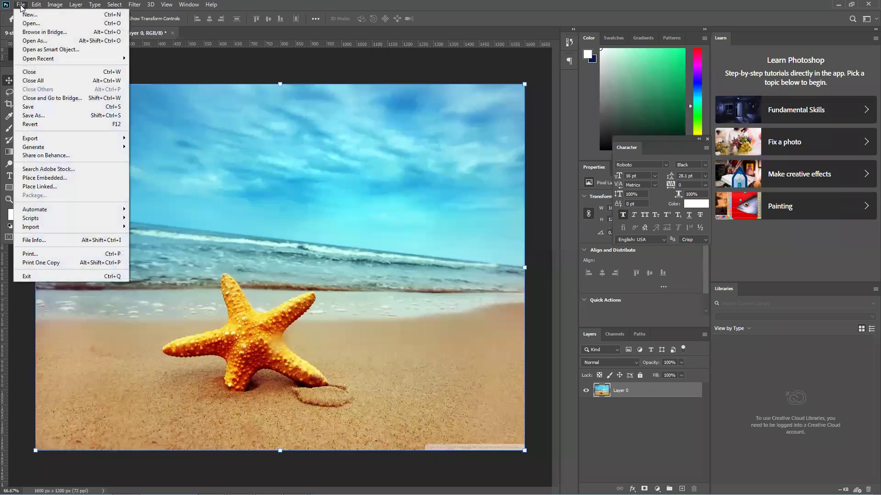
pyautogui.click(38, 27)
pyautogui.doubleClick(114, 131)
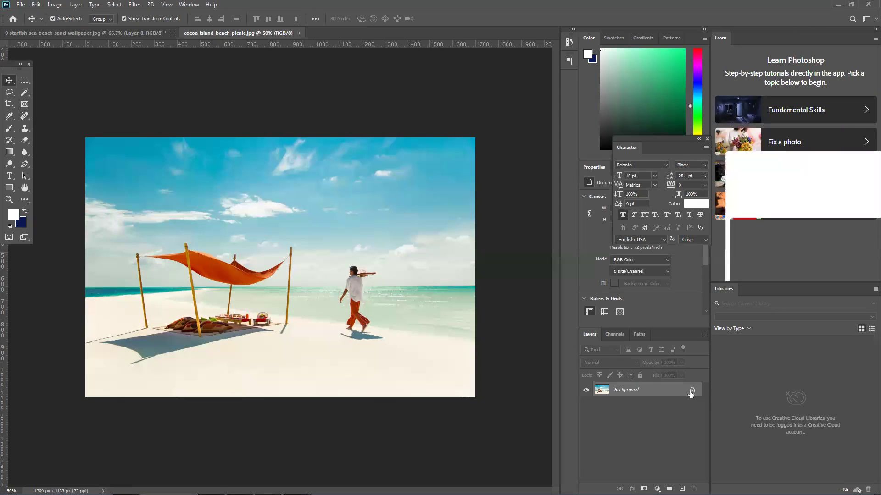
pyautogui.moveTo(692, 389); pyautogui.dragTo(693, 488)
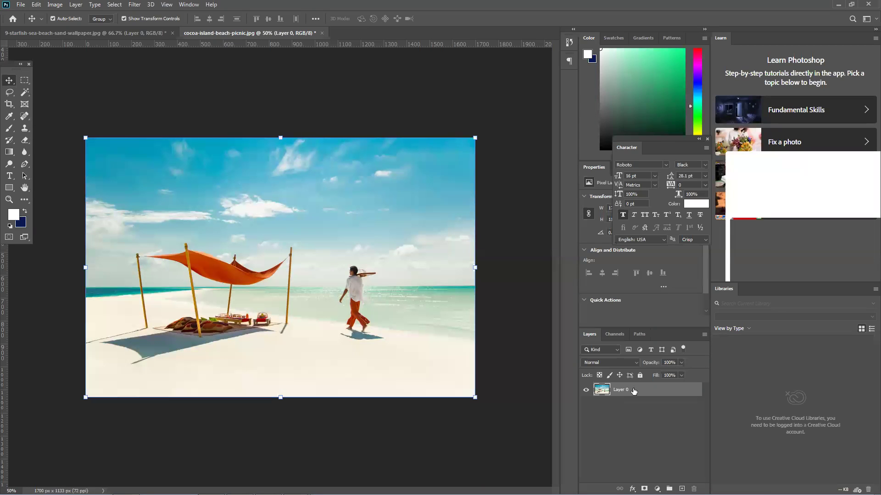
# Step: Move the floating toolbox closer to the canvas and outline the walking man loosely with the Lasso tool
pyautogui.moveTo(9, 68); pyautogui.dragTo(26, 96)
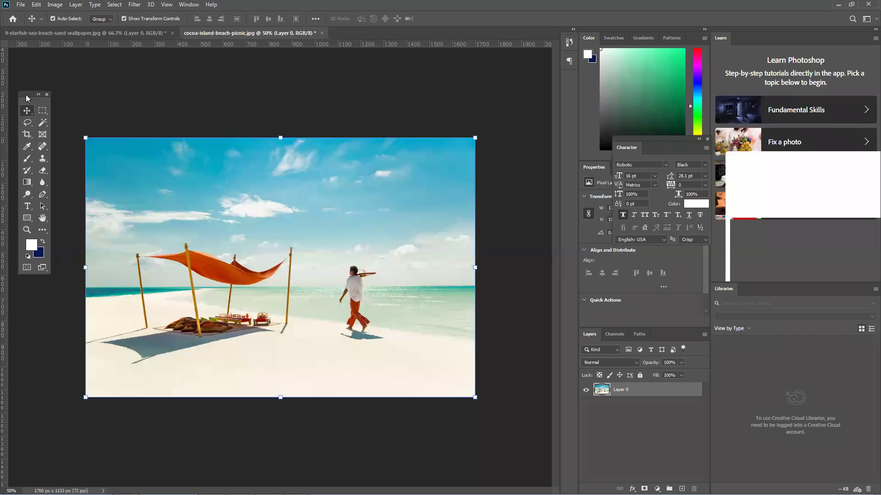
pyautogui.click(27, 122)
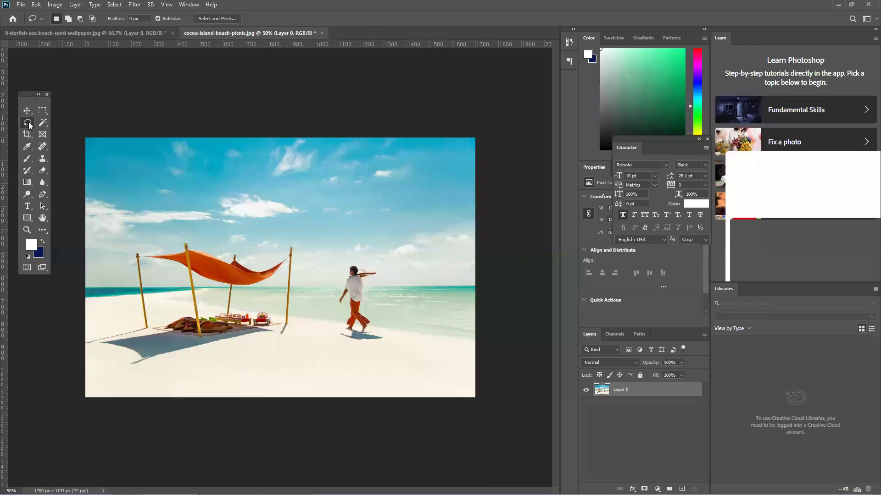
pyautogui.rightClick(29, 122)
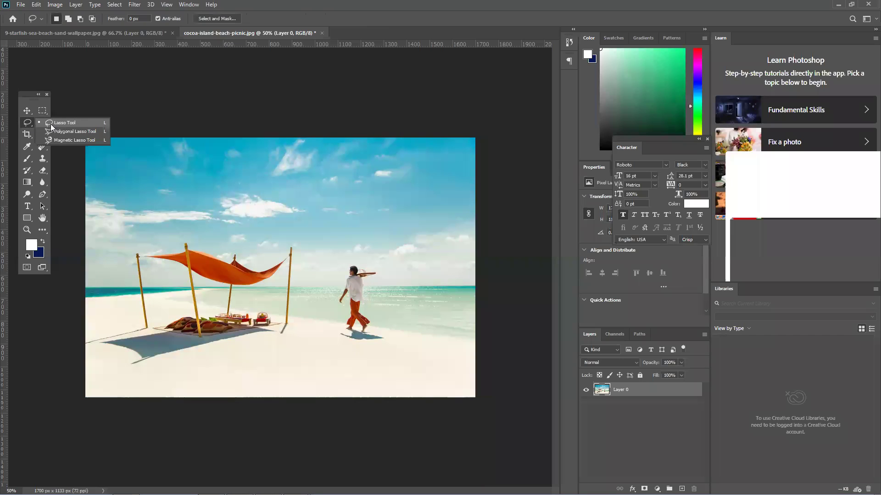
pyautogui.click(50, 124)
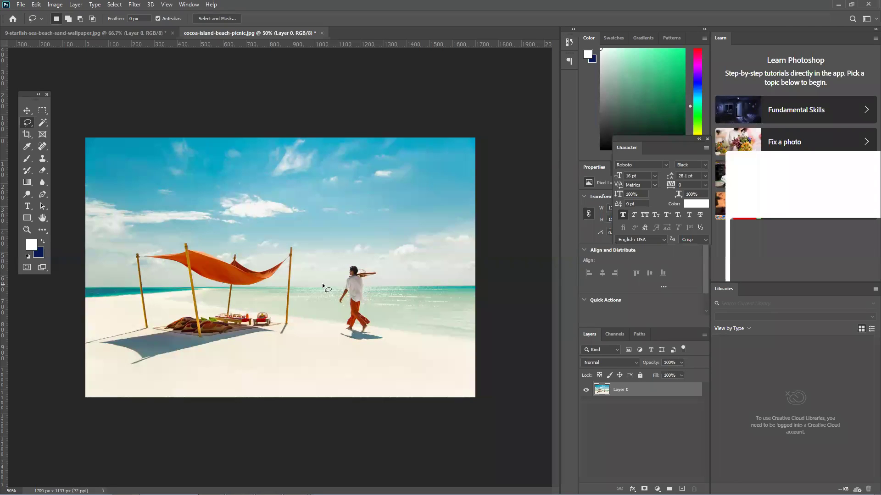
pyautogui.moveTo(334, 303)
pyautogui.mouseDown()
pyautogui.moveTo(356, 261)
pyautogui.moveTo(378, 270)
pyautogui.moveTo(382, 281)
pyautogui.moveTo(368, 290)
pyautogui.moveTo(370, 319)
pyautogui.moveTo(388, 340)
pyautogui.moveTo(337, 334)
pyautogui.moveTo(345, 316)
pyautogui.moveTo(333, 306)
pyautogui.mouseUp()
# Step: Switch to the starfish picture and draw a loose Lasso selection around the whole starfish and the small sand mound beside it
pyautogui.click(137, 33)
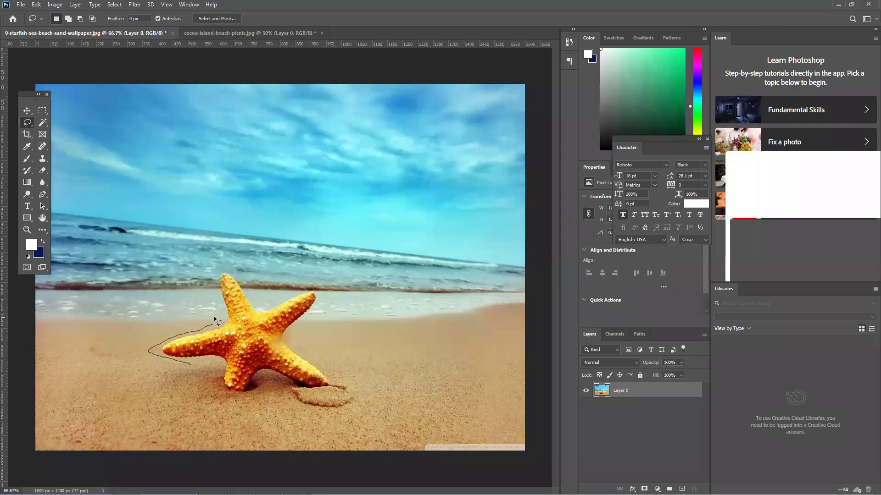
pyautogui.moveTo(244, 289); pyautogui.dragTo(258, 301)
pyautogui.moveTo(334, 366)
pyautogui.mouseDown()
pyautogui.moveTo(355, 398)
pyautogui.moveTo(332, 413)
pyautogui.moveTo(272, 387)
pyautogui.moveTo(249, 401)
pyautogui.moveTo(208, 398)
pyautogui.moveTo(192, 364)
pyautogui.mouseUp()
# Step: Fill the starfish selection with Content-Aware contents, Color Adaptation on, Normal mode and 100% opacity, and deselect
pyautogui.hotkey('shift', 'BackSpace')
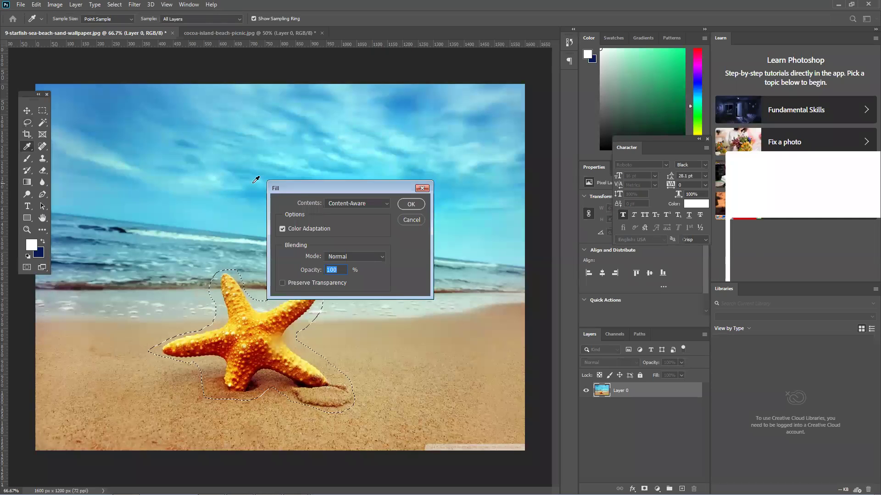
pyautogui.moveTo(295, 189); pyautogui.dragTo(278, 177)
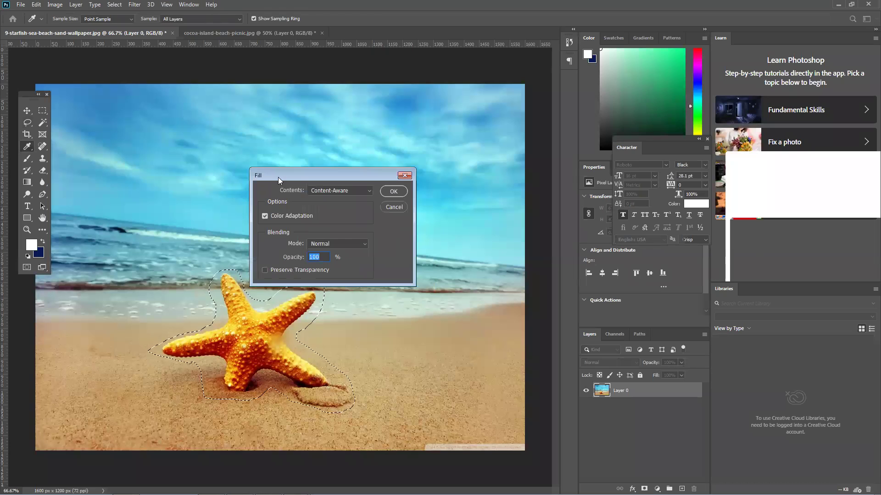
pyautogui.click(368, 192)
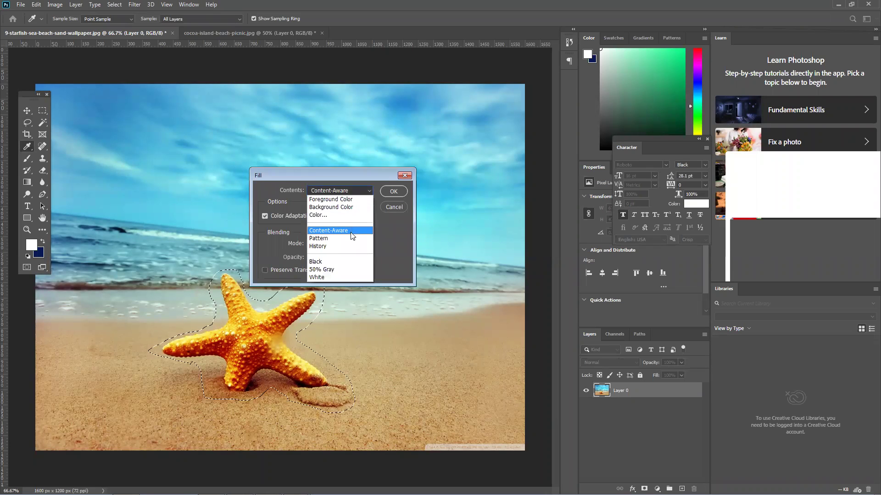
pyautogui.click(351, 234)
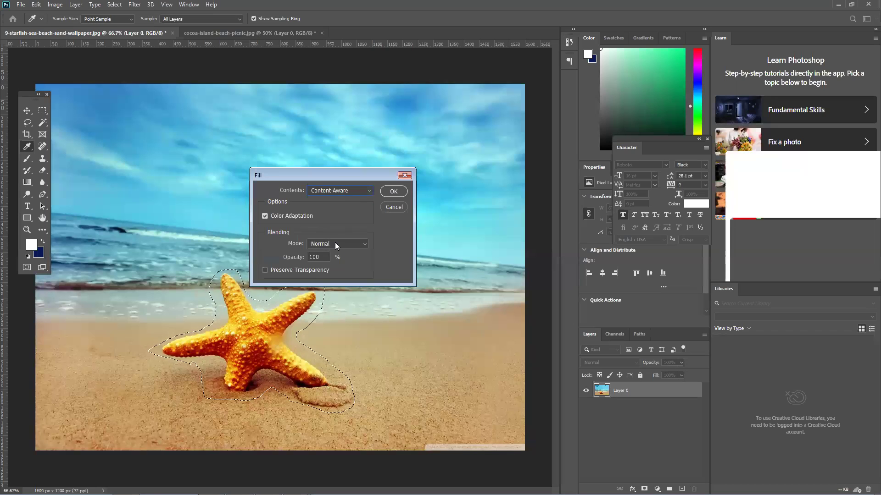
pyautogui.moveTo(322, 256); pyautogui.dragTo(306, 257)
pyautogui.click(314, 259)
pyautogui.moveTo(324, 176); pyautogui.dragTo(291, 160)
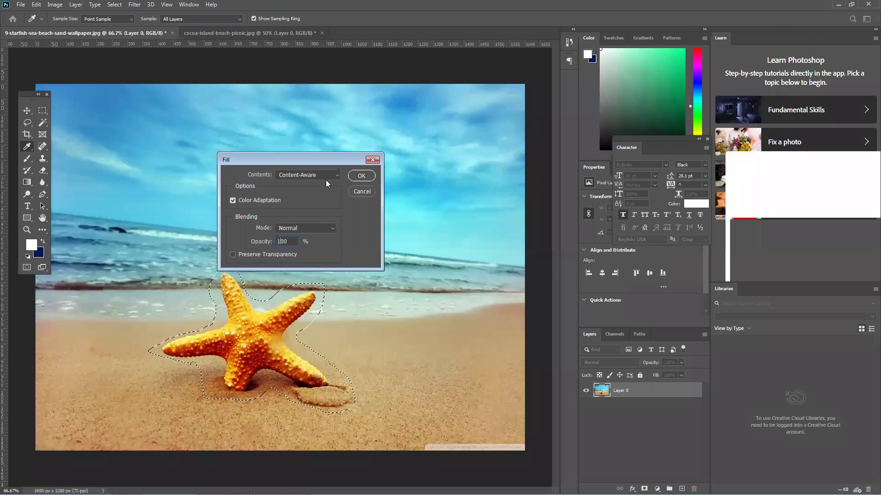
pyautogui.doubleClick(289, 242)
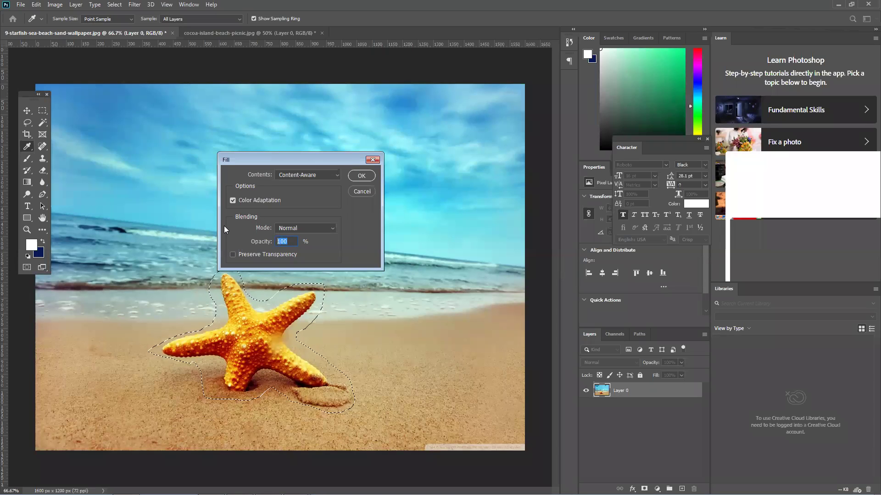
pyautogui.click(361, 175)
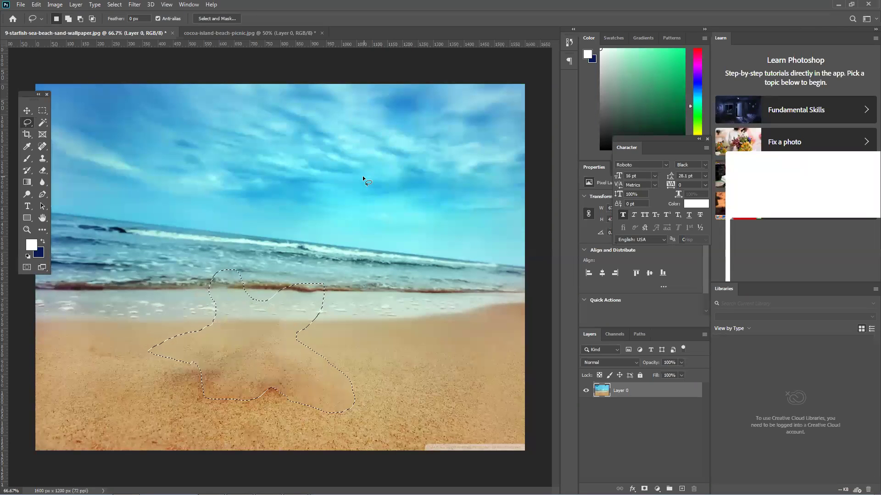
pyautogui.hotkey('ctrl', 'd')
# Step: Switch to the cocoa-island-beach-picnic picture, replace the selected walking man with a Content-Aware fill and deselect
pyautogui.click(259, 35)
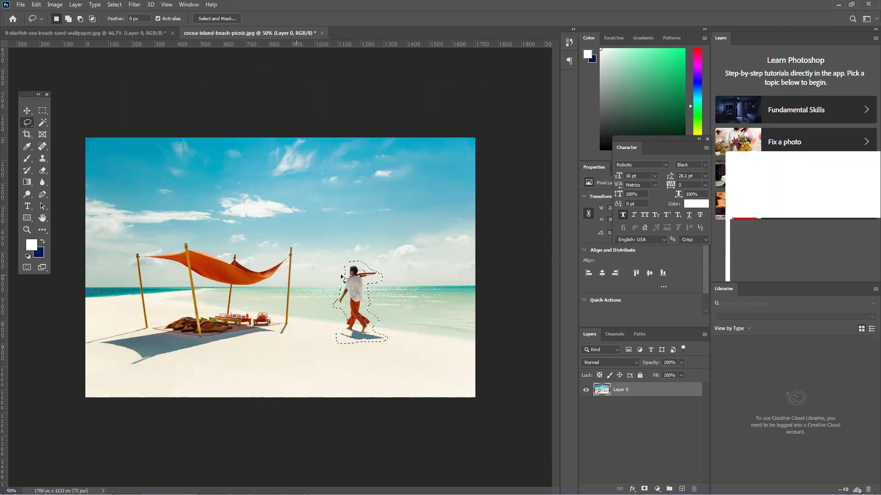
pyautogui.hotkey('shift', 'F5')
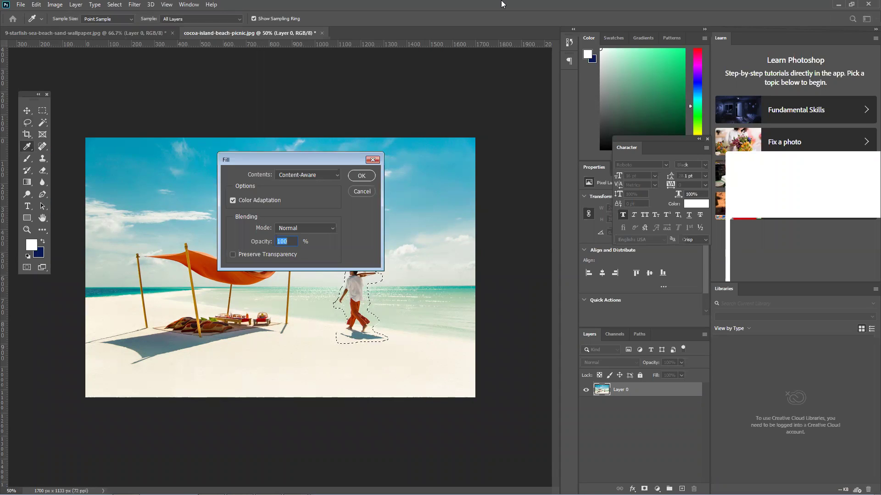
pyautogui.click(362, 176)
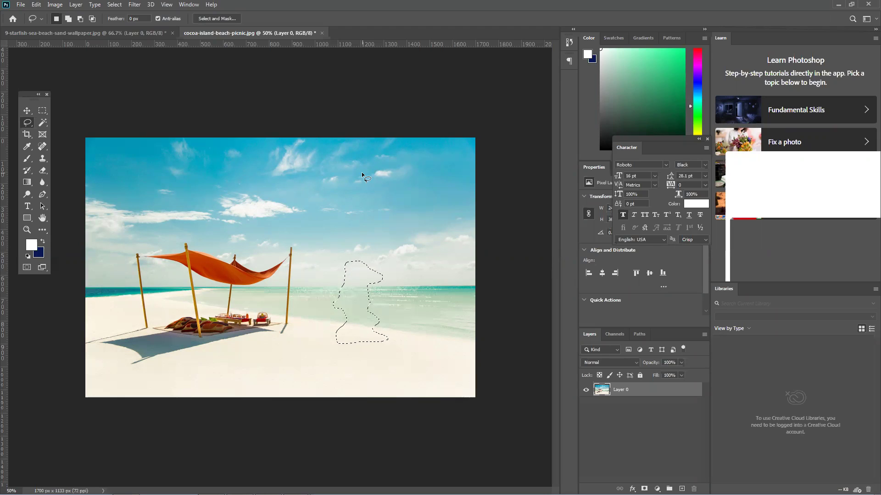
pyautogui.click(362, 176)
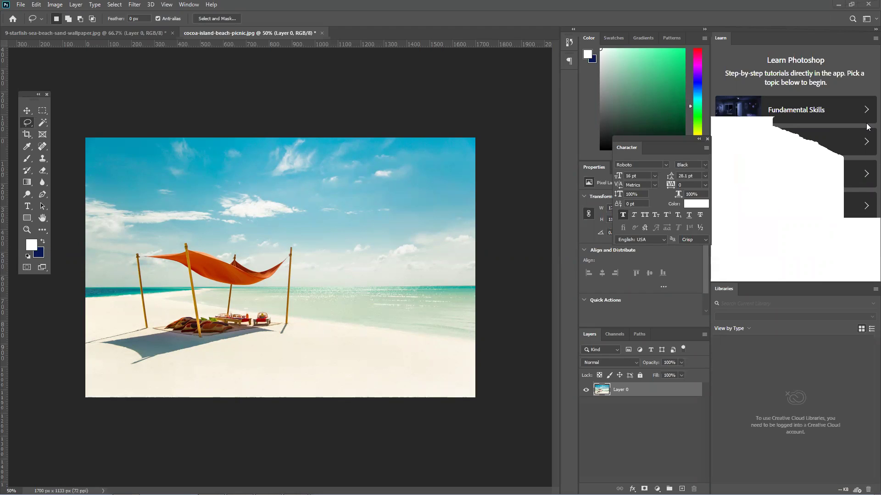
# Step: Close the Learn panel and close both edited beach pictures without saving their changes
pyautogui.click(874, 38)
pyautogui.click(850, 53)
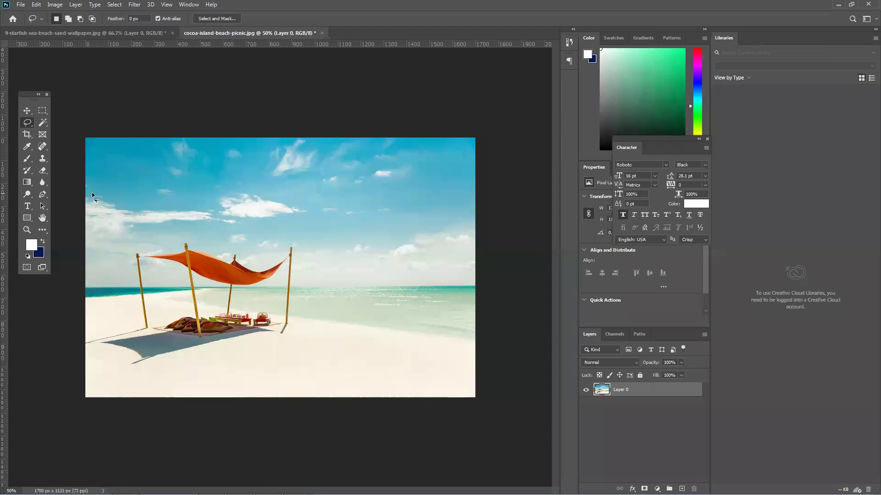
pyautogui.click(169, 32)
pyautogui.click(172, 33)
pyautogui.click(436, 185)
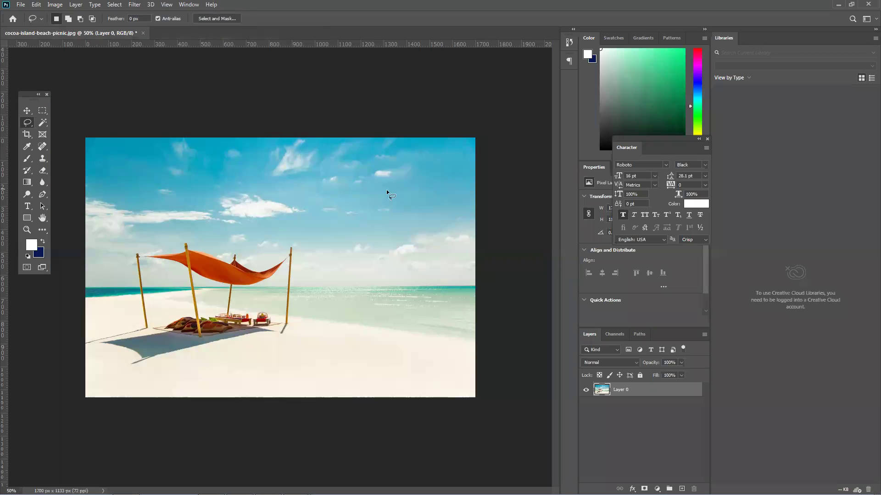
pyautogui.click(145, 33)
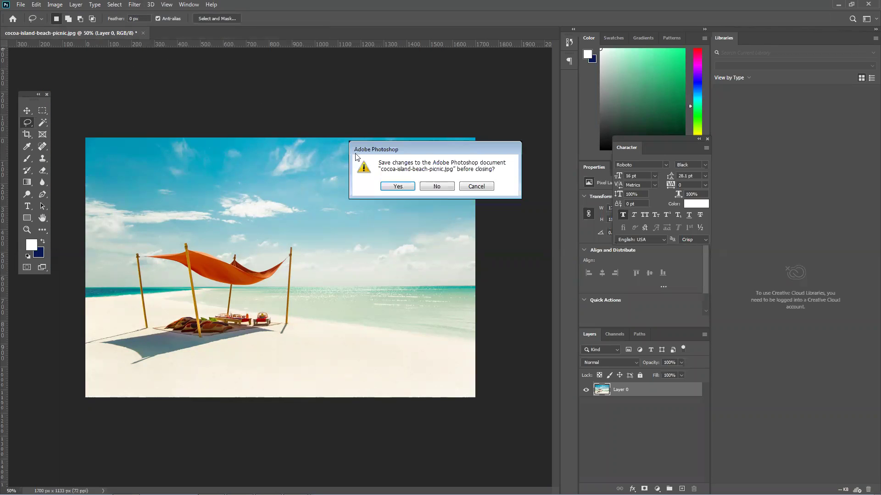
pyautogui.click(427, 184)
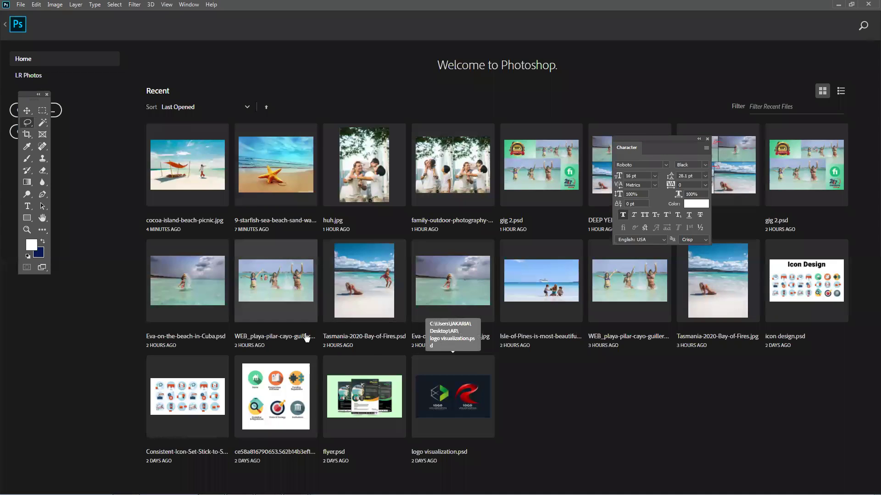
# Step: Open the first WEB_playa-pilar-cayo-guillermo picture from New folder (8) on the Desktop and unlock its Background layer
pyautogui.click(21, 6)
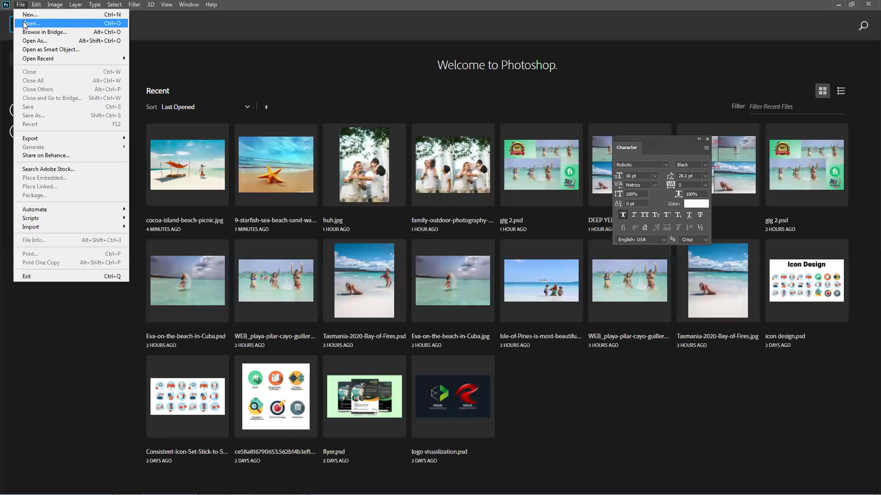
pyautogui.click(25, 23)
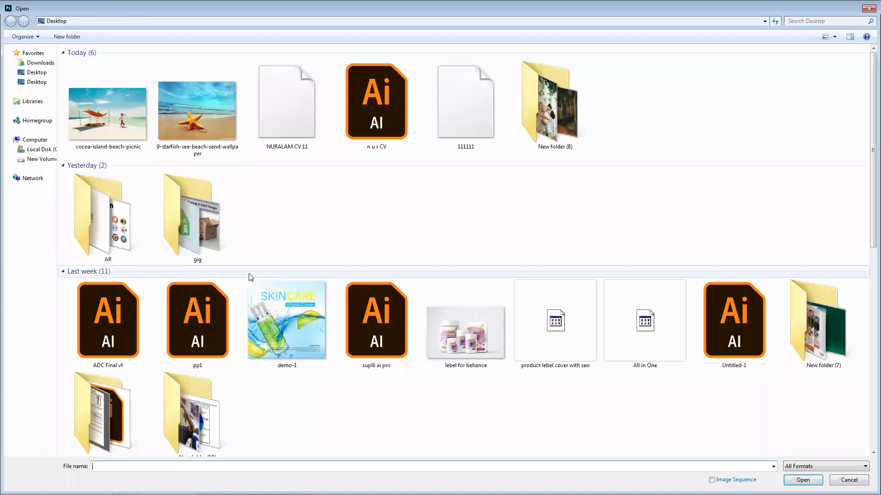
pyautogui.doubleClick(545, 110)
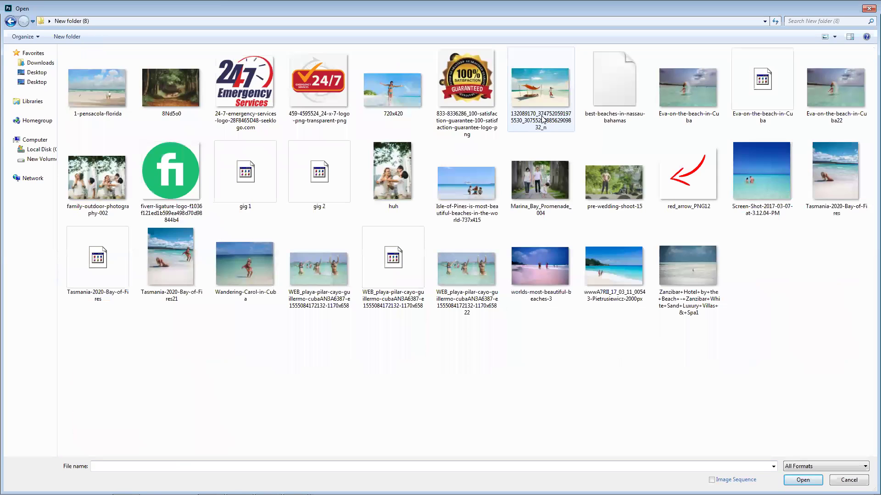
pyautogui.doubleClick(320, 282)
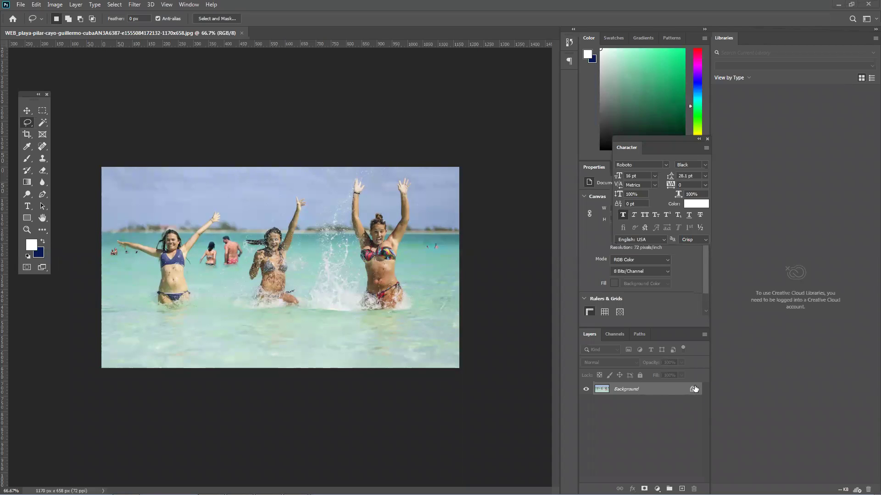
pyautogui.moveTo(694, 389); pyautogui.dragTo(693, 488)
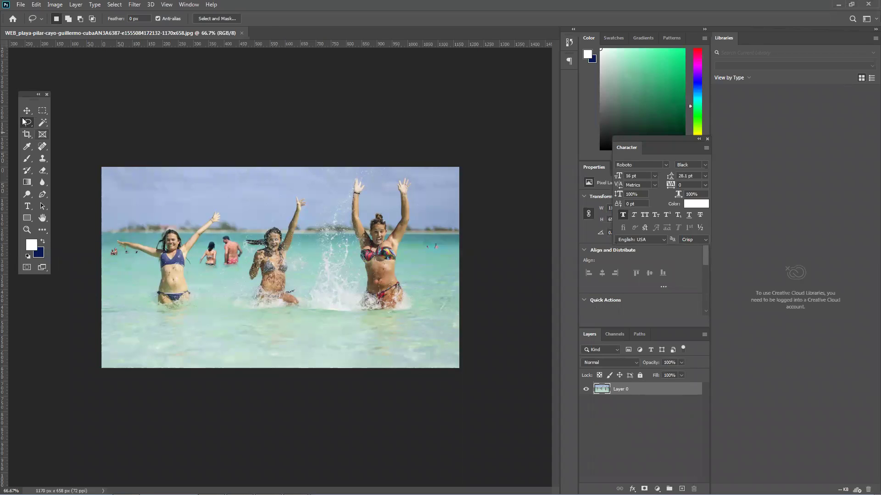
pyautogui.hotkey('ctrl', 't')
pyautogui.press('Return')
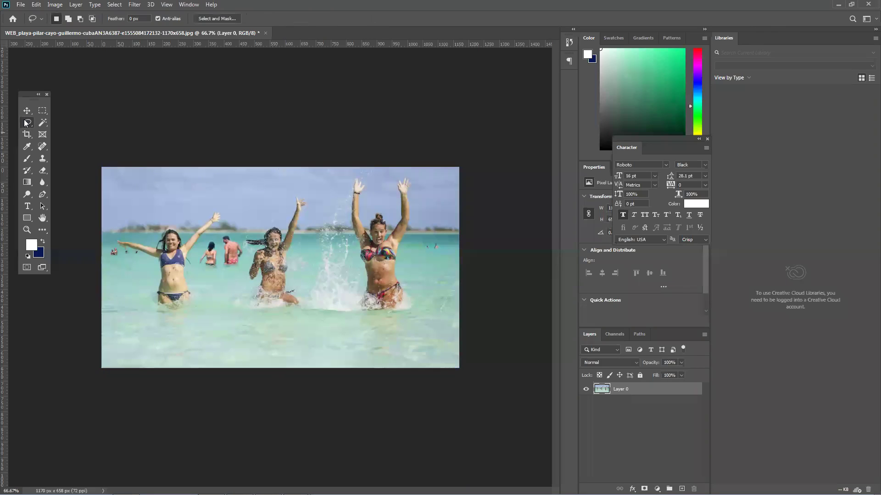
# Step: Draw a loose Lasso selection around the man in red shorts standing in the water
pyautogui.rightClick(26, 123)
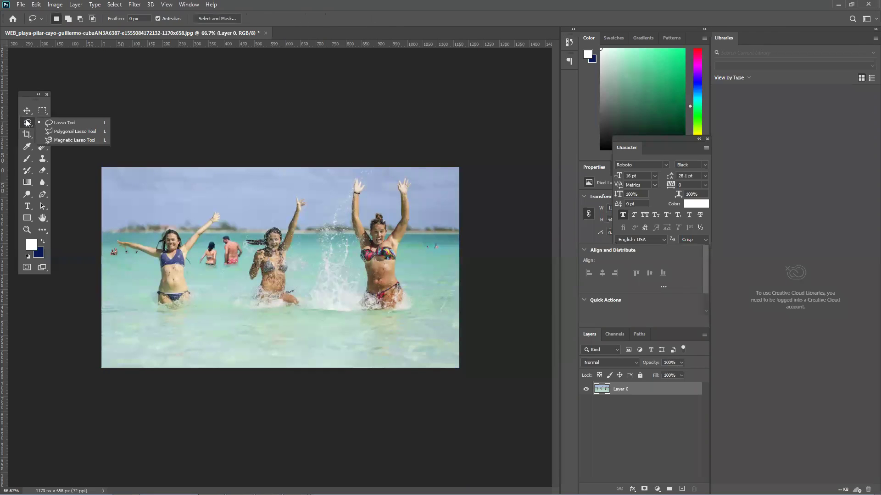
pyautogui.click(62, 123)
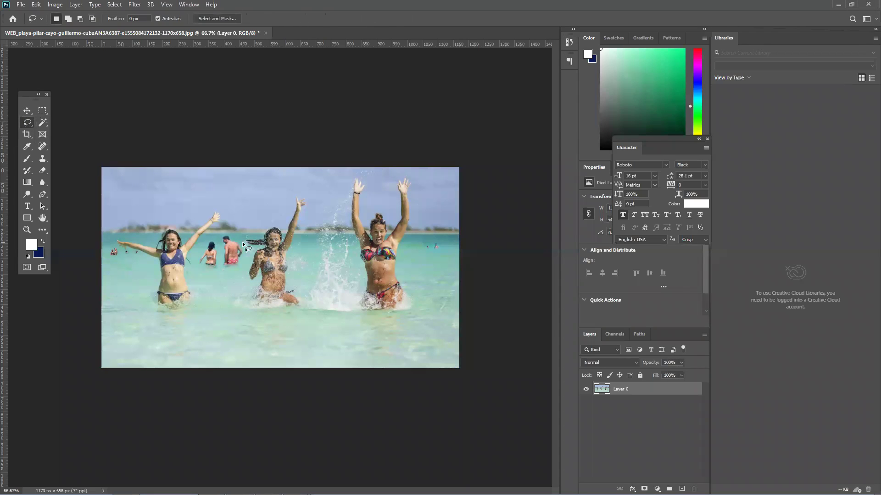
pyautogui.scroll(6, 235, 249)
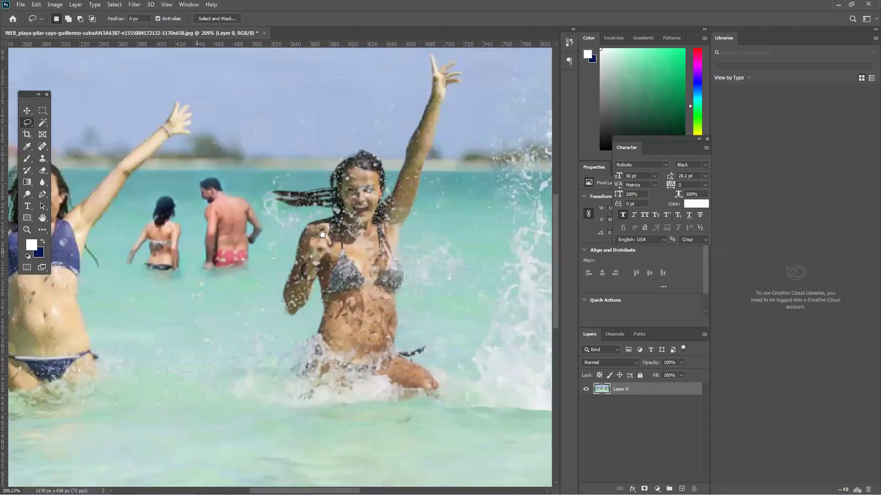
pyautogui.scroll(-2, 322, 234)
pyautogui.scroll(6, 322, 234)
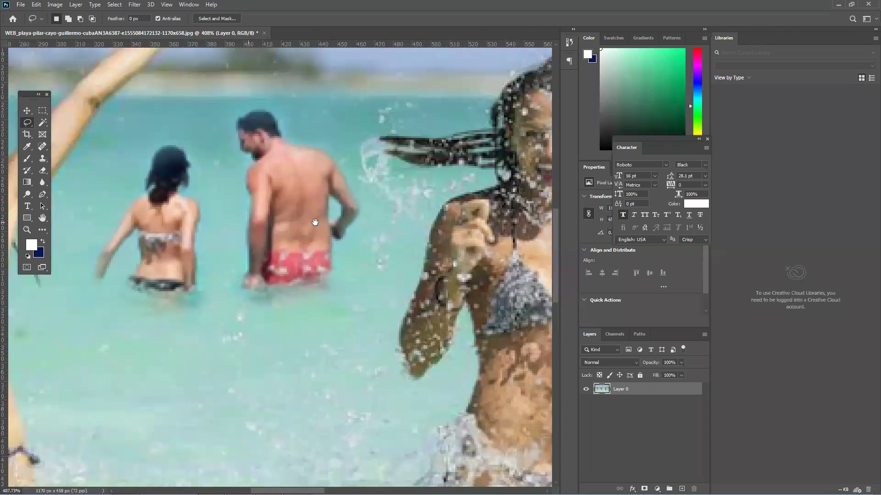
pyautogui.moveTo(315, 222); pyautogui.dragTo(308, 281)
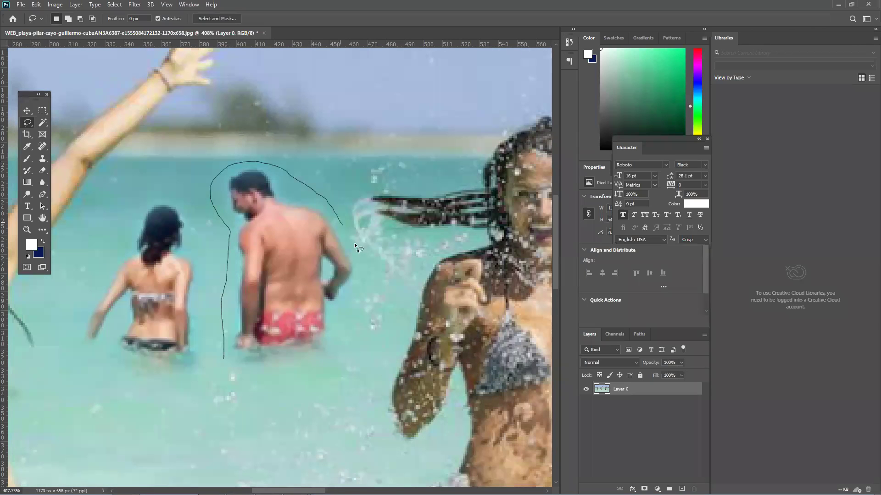
pyautogui.moveTo(252, 389); pyautogui.dragTo(215, 359)
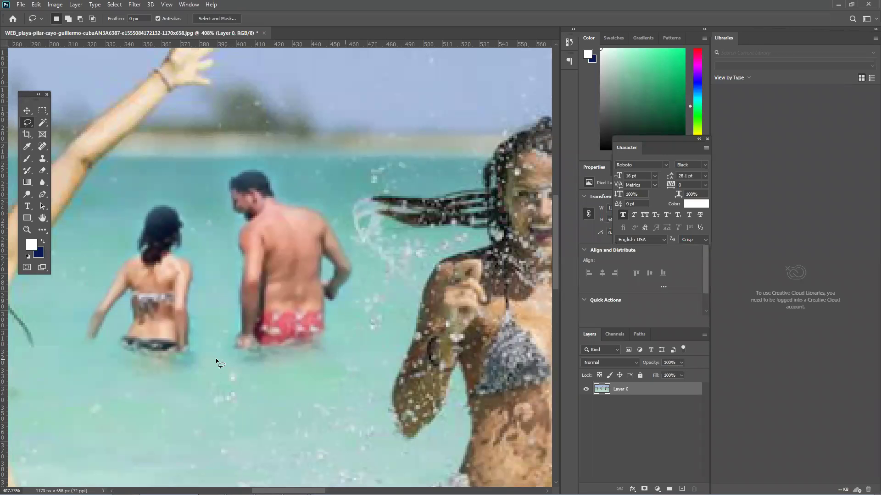
pyautogui.scroll(-3, 241, 348)
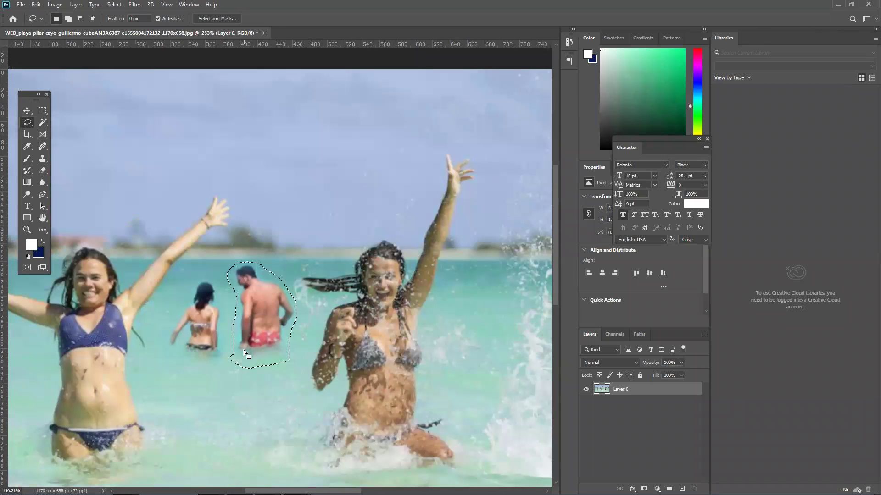
# Step: Fill the selected man with Content-Aware contents, Color Adaptation on, Normal mode and 100% opacity, and deselect
pyautogui.hotkey('shift', 'F5')
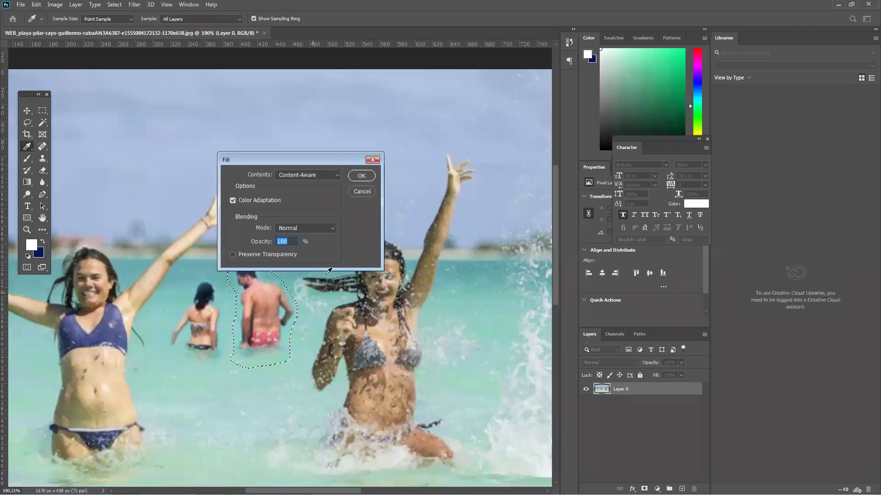
pyautogui.click(361, 176)
pyautogui.hotkey('ctrl', 'd')
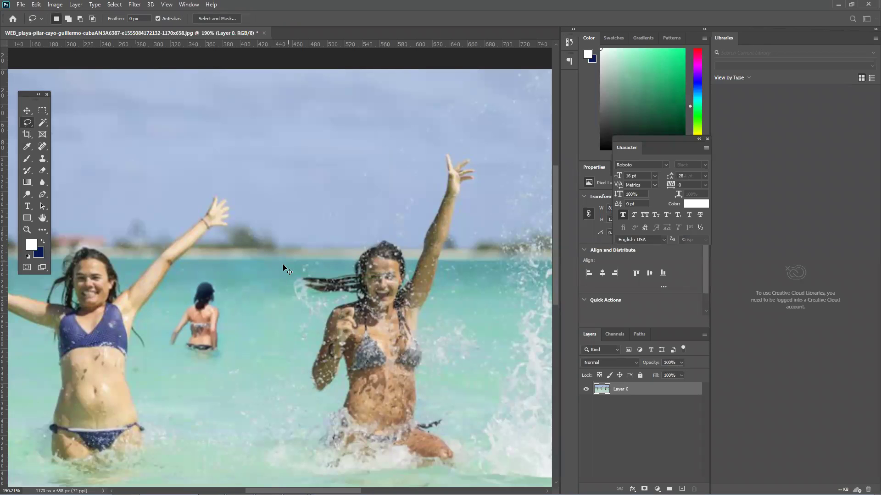
# Step: Outline the background woman in the dark cap with the Lasso tool, remove her with a Content-Aware fill and deselect
pyautogui.moveTo(222, 334); pyautogui.dragTo(222, 283)
pyautogui.moveTo(162, 339); pyautogui.dragTo(177, 348)
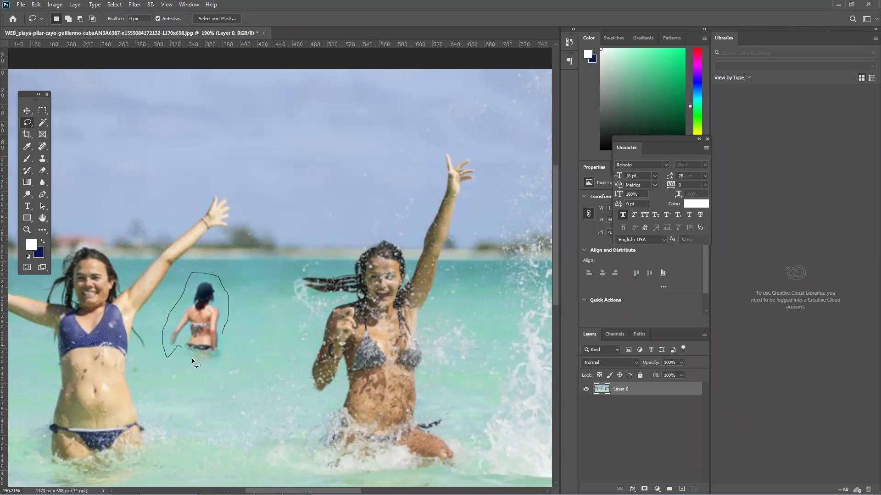
pyautogui.moveTo(228, 357); pyautogui.dragTo(226, 324)
pyautogui.hotkey('shift', 'BackSpace')
pyautogui.press('Return')
pyautogui.hotkey('ctrl', 'd')
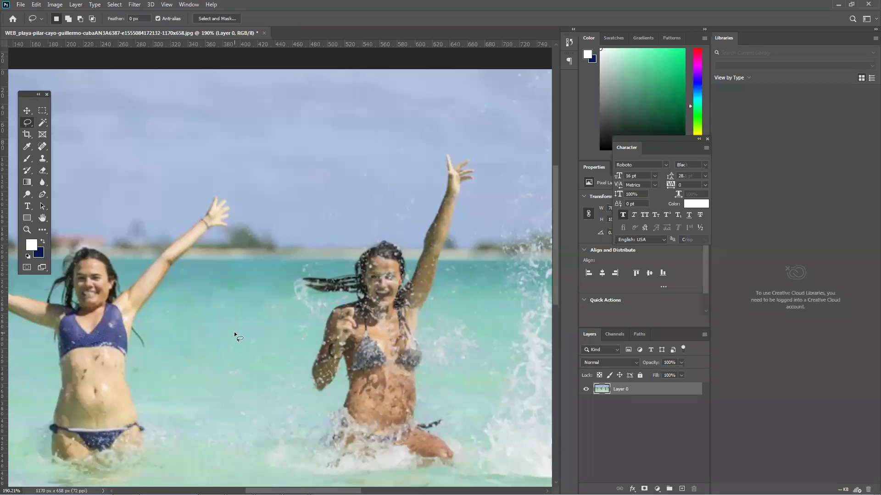
# Step: Remove the distant pair of bathers below the left woman's outstretched hand using Lasso selections and Content-Aware fills
pyautogui.moveTo(306, 329); pyautogui.dragTo(326, 327)
pyautogui.scroll(3, 326, 328)
pyautogui.scroll(2, 210, 339)
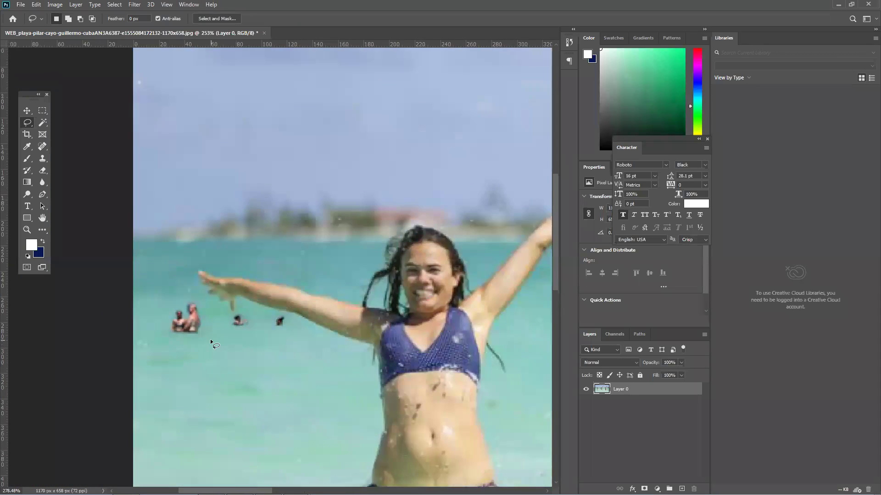
pyautogui.moveTo(162, 291)
pyautogui.mouseDown()
pyautogui.moveTo(187, 285)
pyautogui.moveTo(200, 295)
pyautogui.moveTo(202, 321)
pyautogui.moveTo(161, 350)
pyautogui.moveTo(143, 344)
pyautogui.mouseUp()
pyautogui.hotkey('shift', 'F5')
pyautogui.press('Return')
pyautogui.hotkey('ctrl', 'd')
pyautogui.moveTo(185, 301)
pyautogui.mouseDown()
pyautogui.moveTo(169, 279)
pyautogui.moveTo(187, 273)
pyautogui.moveTo(184, 294)
pyautogui.mouseUp()
pyautogui.hotkey('shift', 'F5')
pyautogui.press('Return')
# Step: Lasso each of the two tiny swimmers under the left woman's arm and replace them with Content-Aware fills
pyautogui.moveTo(235, 311)
pyautogui.mouseDown()
pyautogui.moveTo(257, 298)
pyautogui.moveTo(251, 335)
pyautogui.moveTo(225, 320)
pyautogui.moveTo(251, 296)
pyautogui.moveTo(266, 309)
pyautogui.mouseUp()
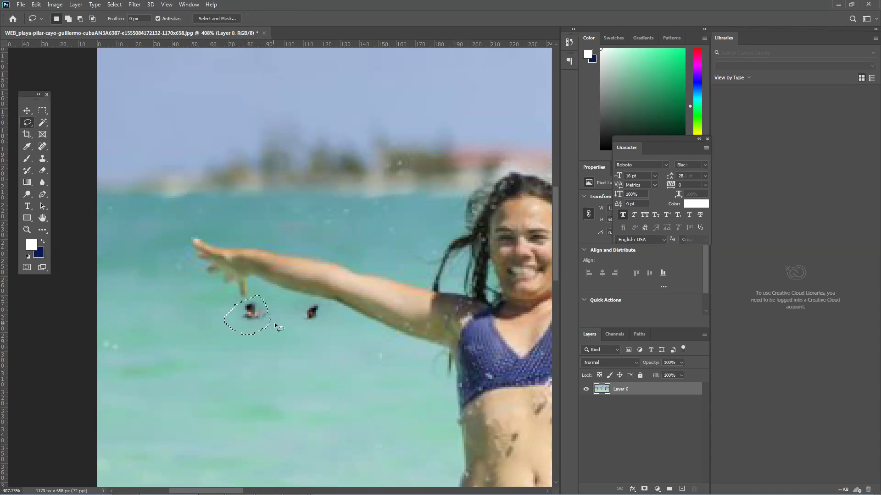
pyautogui.hotkey('shift', 'F5')
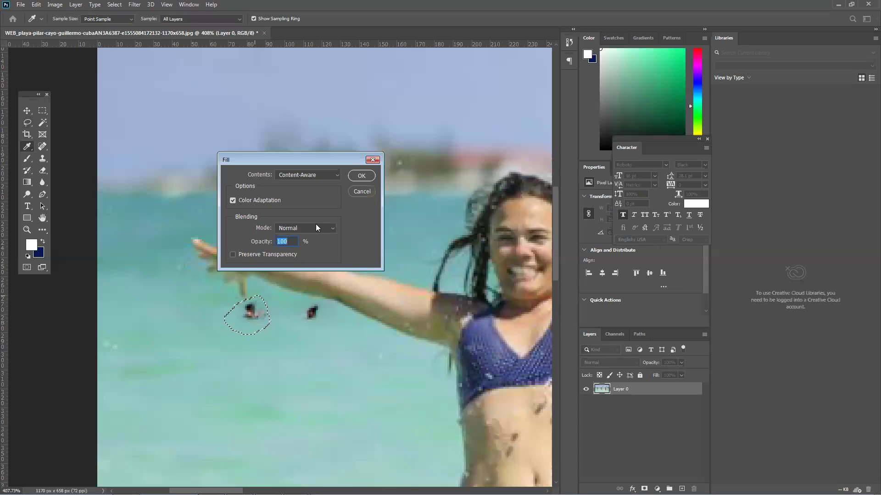
pyautogui.click(361, 176)
pyautogui.moveTo(324, 315)
pyautogui.mouseDown()
pyautogui.moveTo(309, 326)
pyautogui.moveTo(297, 310)
pyautogui.mouseUp()
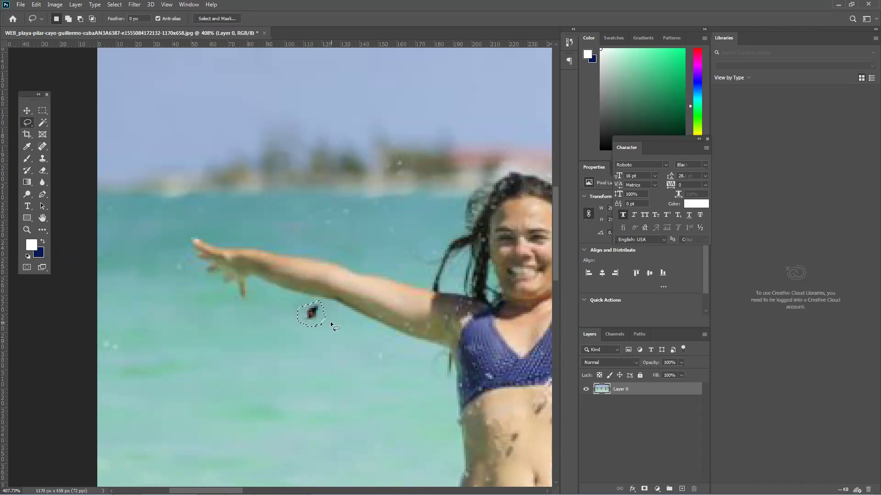
pyautogui.hotkey('shift', 'F5')
pyautogui.press('Return')
# Step: Lasso each of the two distant swimmers near the picture's right edge, remove them with Content-Aware fills and deselect
pyautogui.moveTo(381, 349)
pyautogui.mouseDown()
pyautogui.moveTo(256, 291)
pyautogui.moveTo(269, 307)
pyautogui.mouseUp()
pyautogui.hscroll(15, 269, 306)
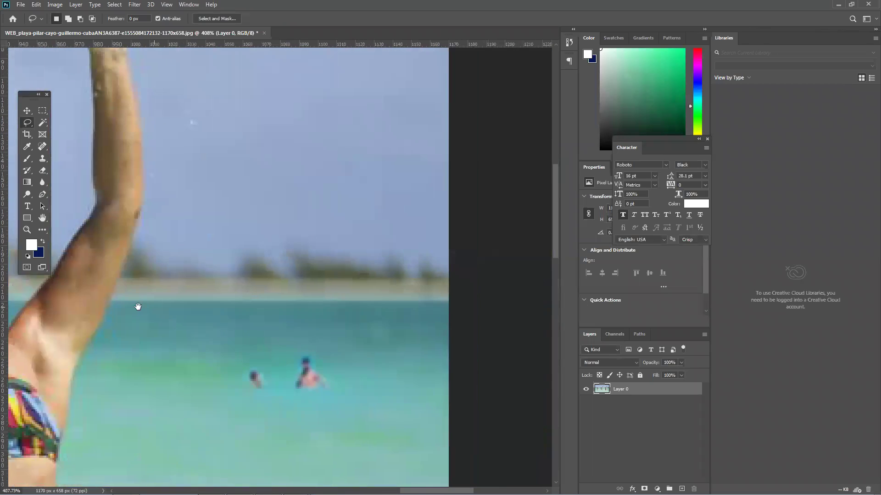
pyautogui.hscroll(2, 138, 306)
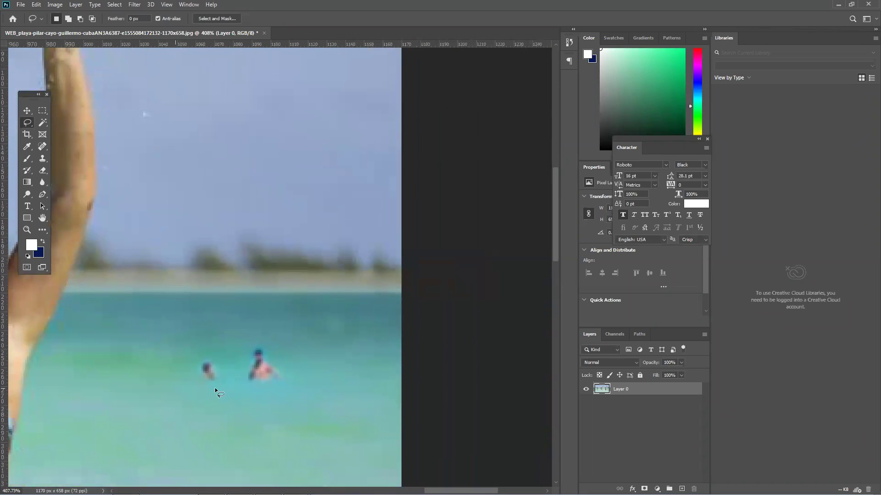
pyautogui.moveTo(220, 389); pyautogui.dragTo(221, 389)
pyautogui.hotkey('shift', 'BackSpace')
pyautogui.press('Return')
pyautogui.moveTo(288, 390)
pyautogui.mouseDown()
pyautogui.moveTo(242, 390)
pyautogui.moveTo(269, 324)
pyautogui.moveTo(286, 394)
pyautogui.mouseUp()
pyautogui.hotkey('shift', 'BackSpace')
pyautogui.press('Return')
pyautogui.hotkey('ctrl', 'd')
# Step: Outline the left woman in the blue bikini, including both raised arms, with the Lasso tool and apply a Content-Aware fill
pyautogui.scroll(-5, 299, 377)
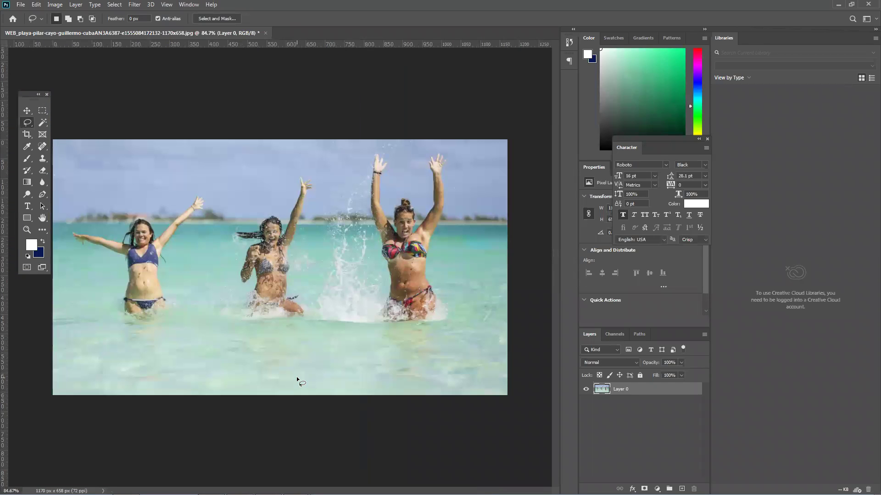
pyautogui.scroll(-1, 297, 380)
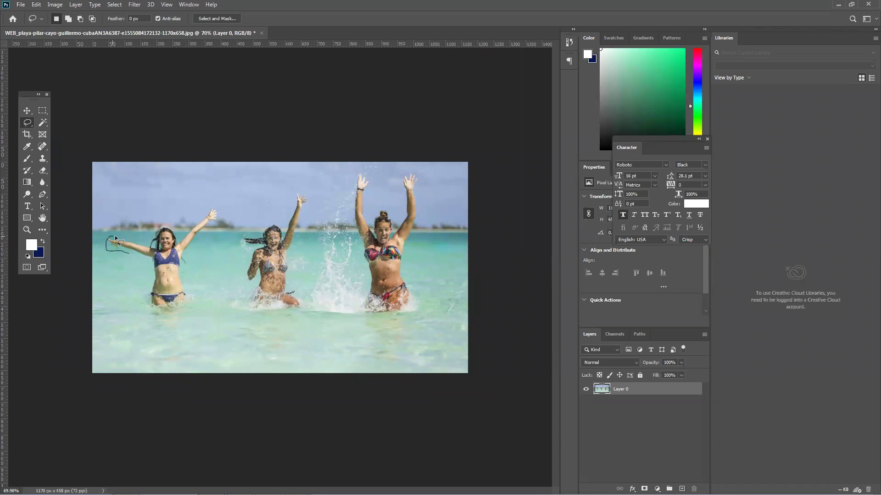
pyautogui.moveTo(129, 244); pyautogui.dragTo(104, 244)
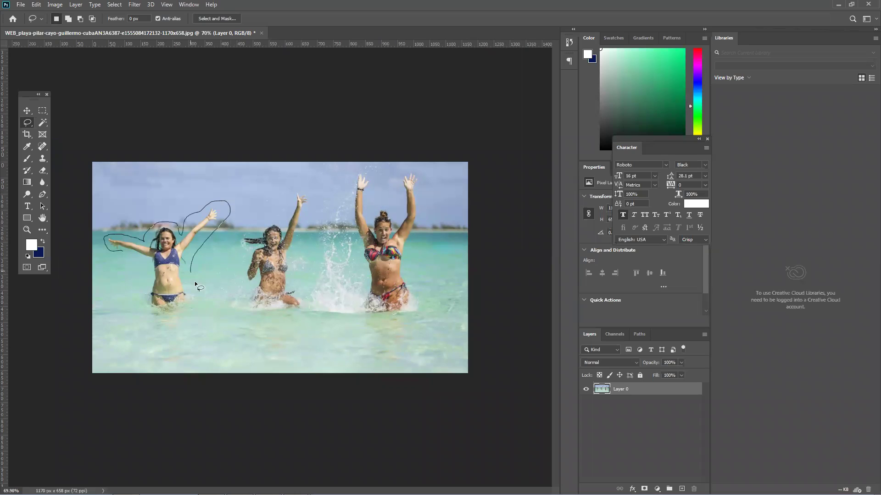
pyautogui.moveTo(144, 316)
pyautogui.mouseDown()
pyautogui.moveTo(148, 274)
pyautogui.moveTo(120, 253)
pyautogui.mouseUp()
pyautogui.hotkey('shift', 'F5')
pyautogui.press('Return')
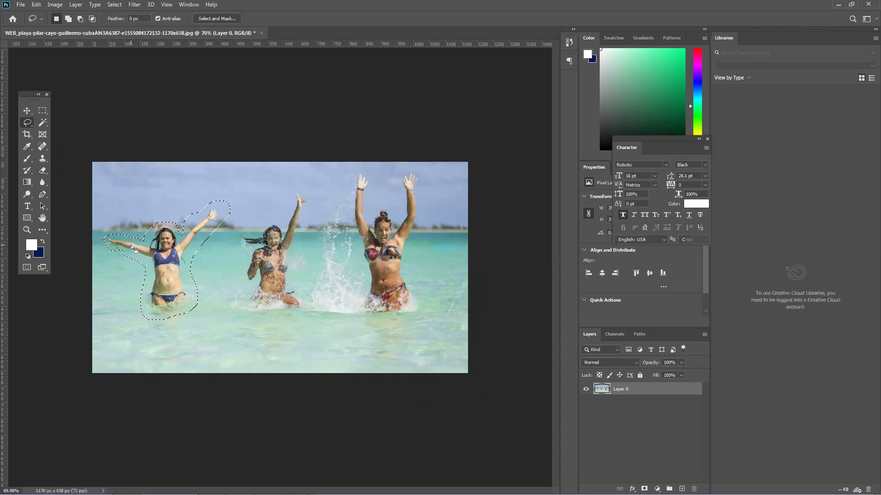
# Step: Deselect, lasso the leftover patch in the water where the left woman stood, and replace it with a Content-Aware fill
pyautogui.hotkey('ctrl', 'd')
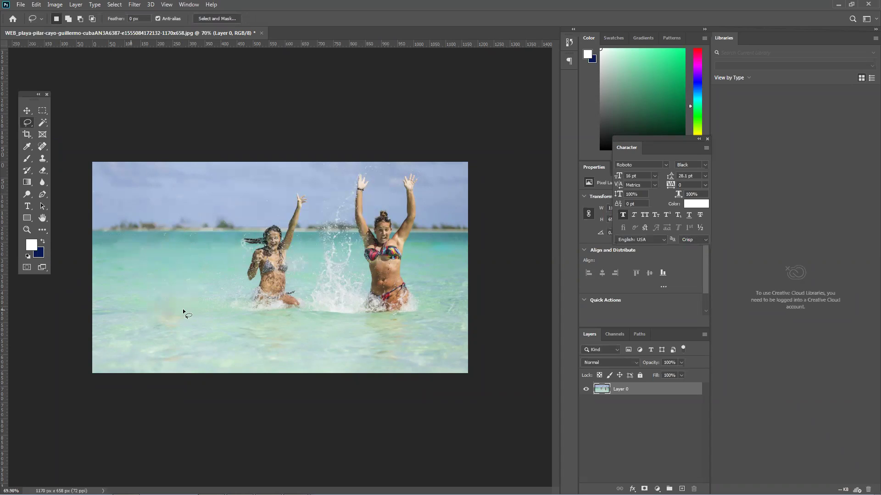
pyautogui.moveTo(183, 310); pyautogui.dragTo(153, 312)
pyautogui.moveTo(179, 313); pyautogui.dragTo(183, 311)
pyautogui.hotkey('shift', 'BackSpace')
pyautogui.press('Return')
pyautogui.hotkey('ctrl', 'd')
# Step: Lasso a small patch of shallow water near the photo's lower-left edge, apply a Content-Aware fill and deselect
pyautogui.moveTo(145, 351); pyautogui.dragTo(192, 357)
pyautogui.hotkey('shift', 'BackSpace')
pyautogui.press('Return')
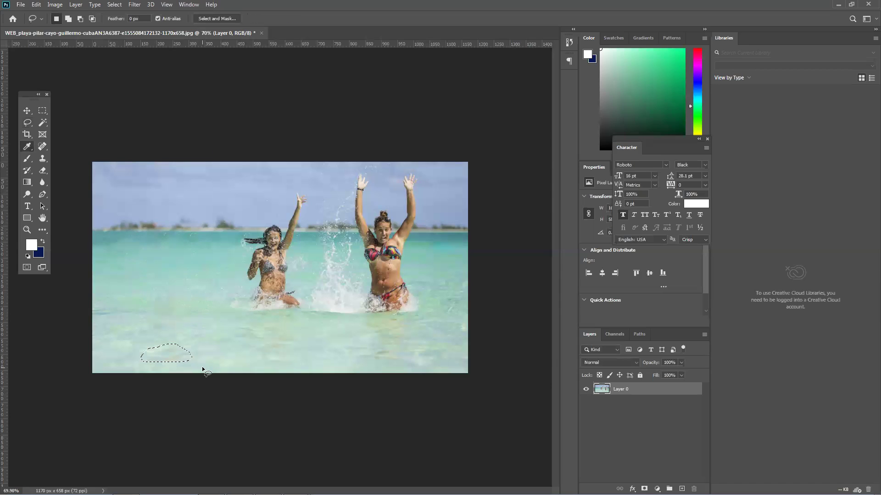
pyautogui.hotkey('ctrl', 'd')
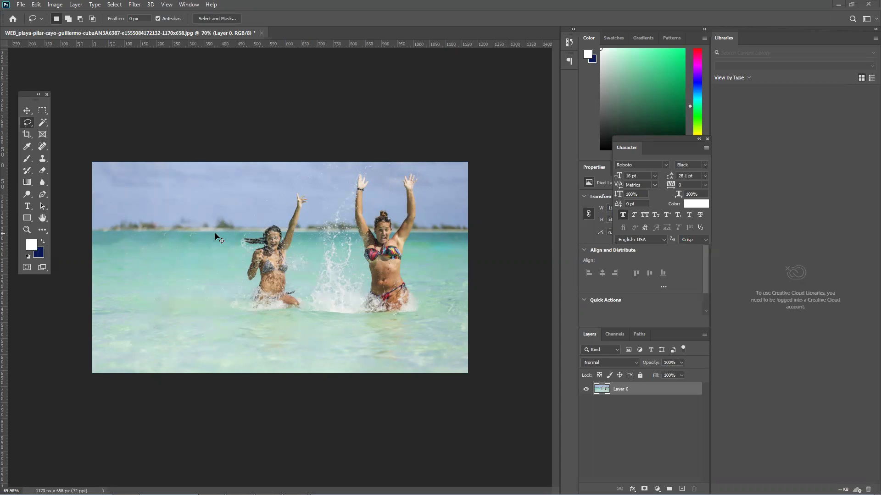
# Step: Step back and forward through the edit history to compare the photo with and without the left woman, ending deselected with her removed
pyautogui.hotkey('ctrl', 'z')
pyautogui.hotkey('ctrl', 'z')
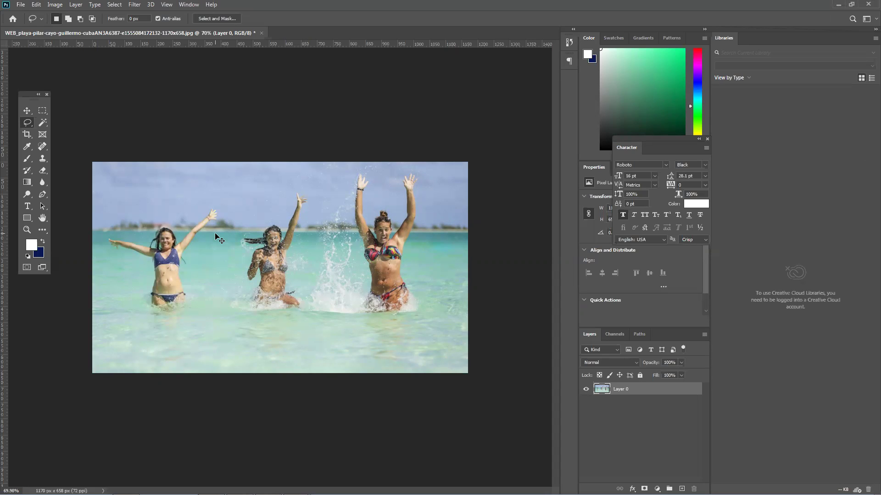
pyautogui.hotkey('ctrl', 'shift', 'z')
pyautogui.hotkey('ctrl', 'z')
pyautogui.hotkey('ctrl', 'z')
pyautogui.hotkey('ctrl', 'shift', 'z')
pyautogui.hotkey('ctrl', 'shift', 'z')
pyautogui.hotkey('ctrl', 'z')
pyautogui.hotkey('ctrl', 'z')
pyautogui.hotkey('ctrl', 'z')
pyautogui.hotkey('ctrl', 'z')
pyautogui.hotkey('ctrl', 'shift', 'z')
pyautogui.hotkey('ctrl', 'shift', 'z')
pyautogui.hotkey('ctrl', 'd')
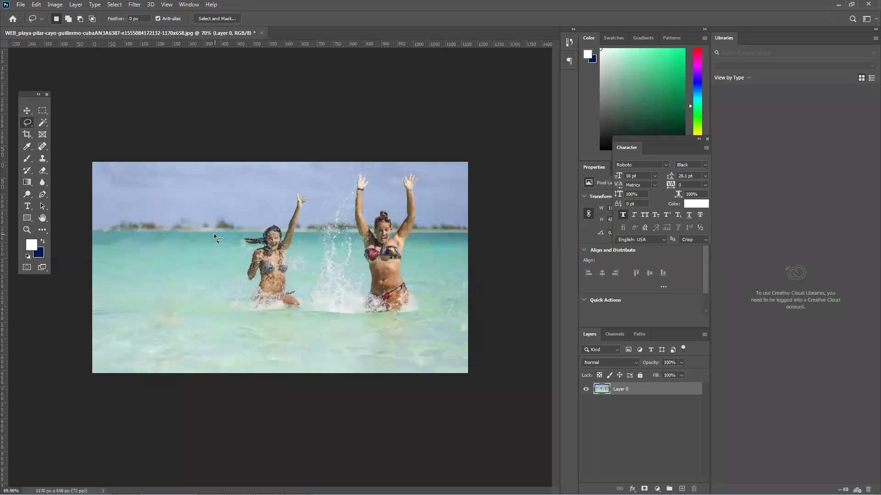
# Step: Keep the document open and set up a Save As to the Desktop with the file name img
pyautogui.click(262, 33)
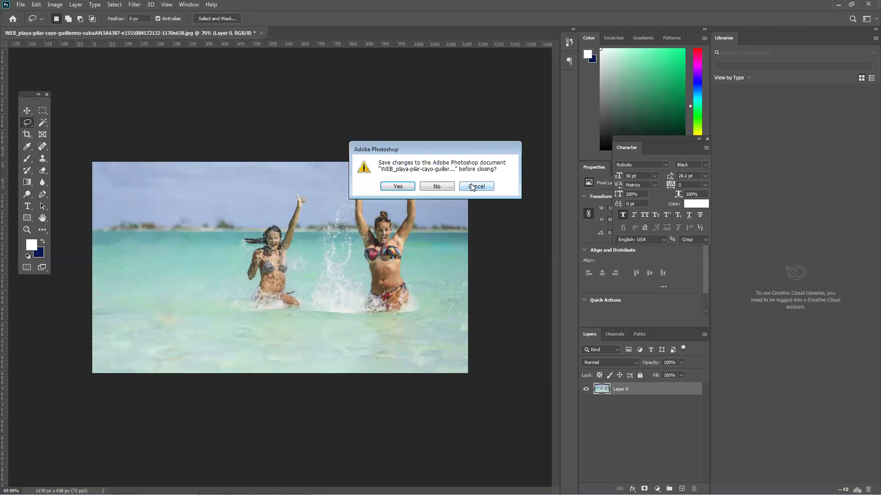
pyautogui.click(472, 187)
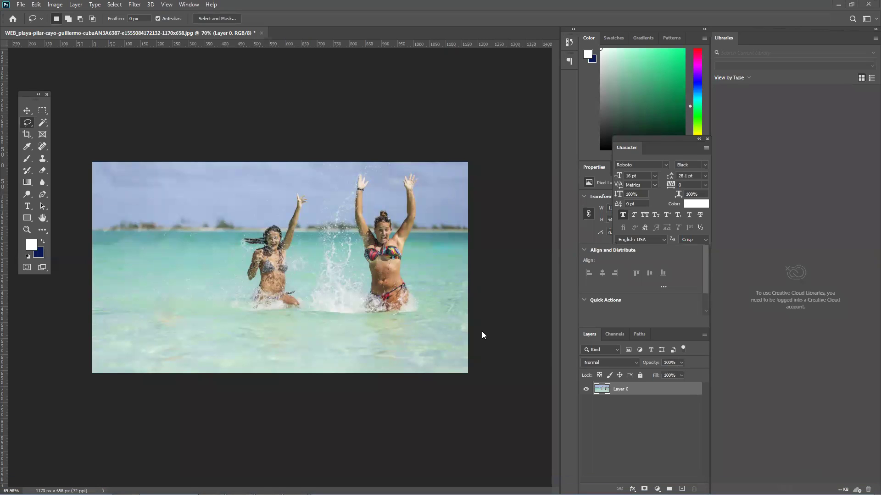
pyautogui.click(21, 5)
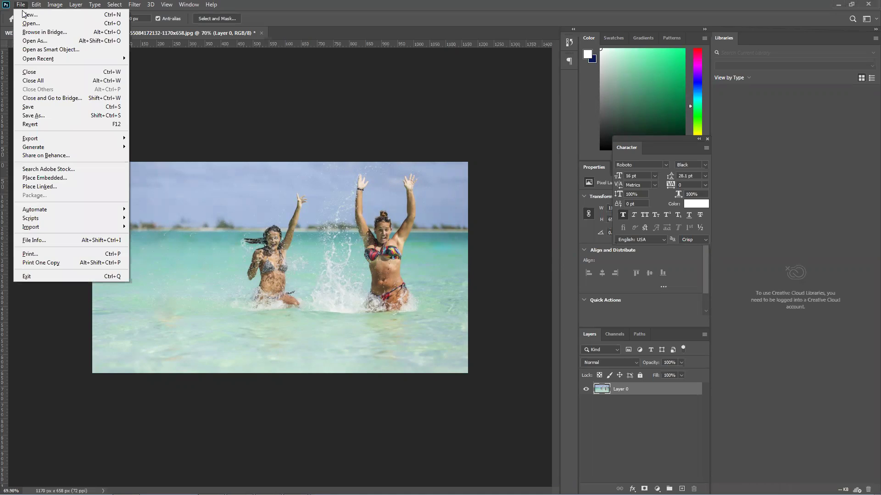
pyautogui.click(41, 117)
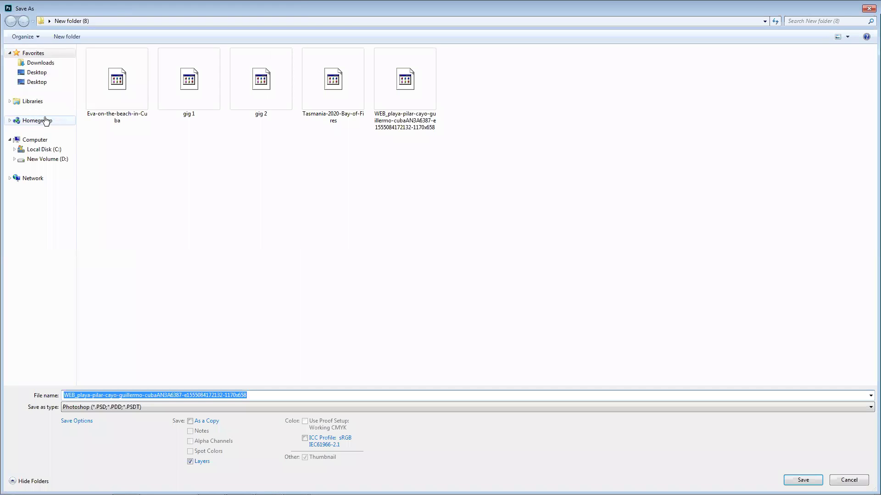
pyautogui.click(27, 75)
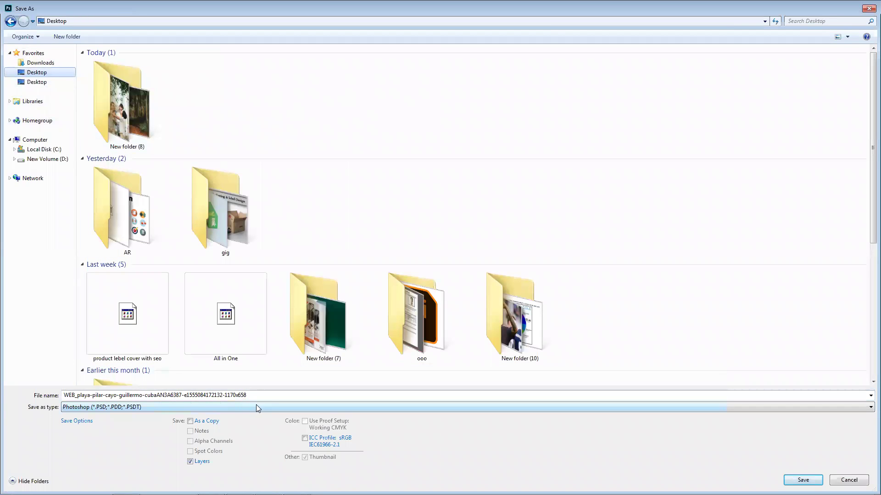
pyautogui.doubleClick(266, 395)
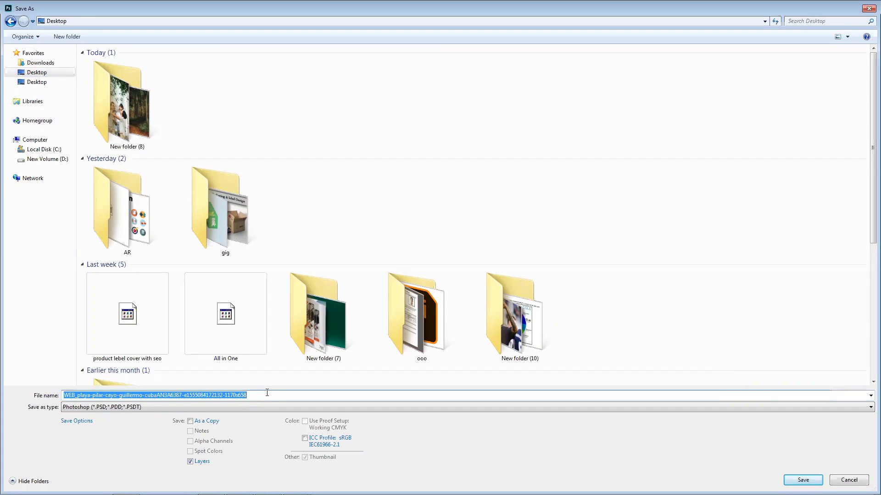
pyautogui.write('img')
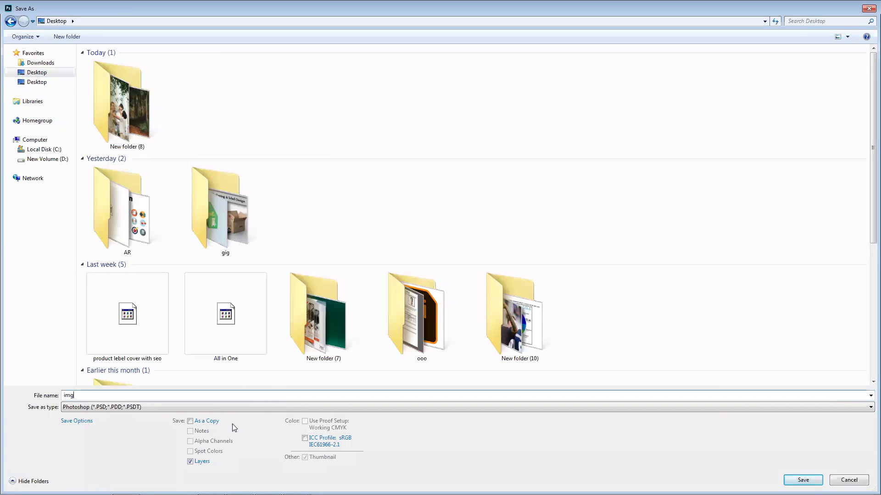
# Step: Save the edited photo in JPEG format with Maximum quality 12 and the Baseline ("Standard") option
pyautogui.click(211, 407)
pyautogui.click(72, 407)
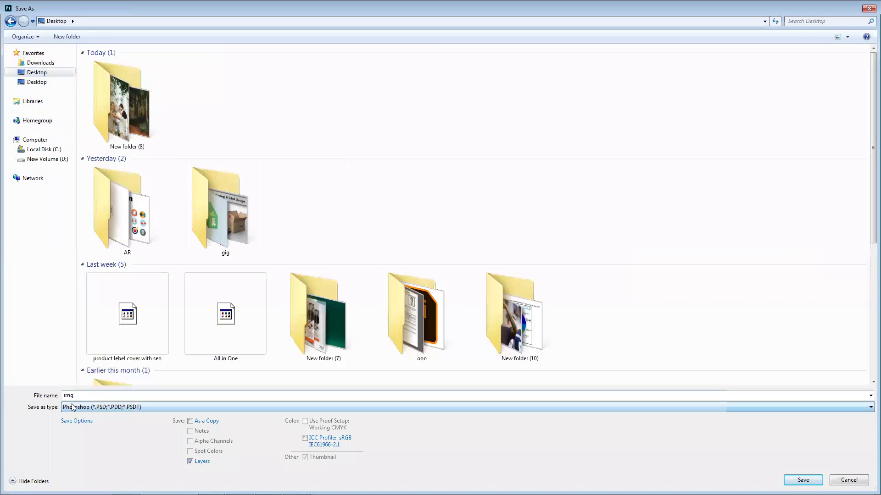
pyautogui.click(150, 408)
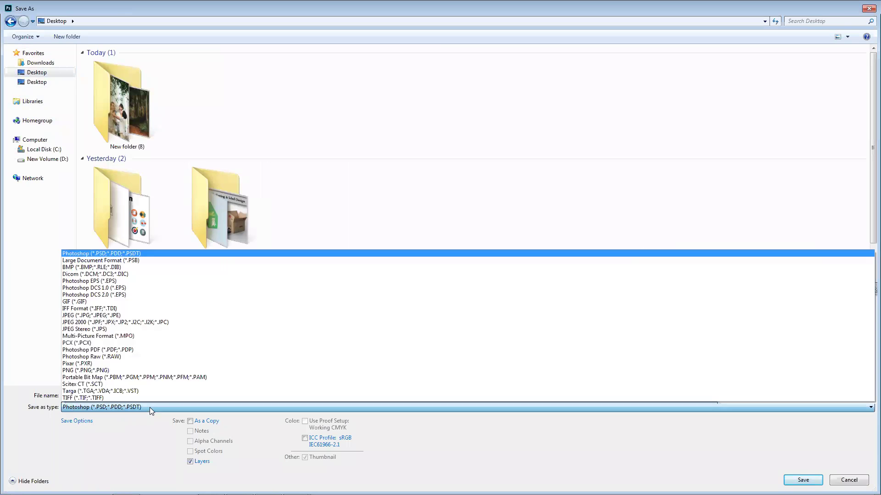
pyautogui.click(82, 316)
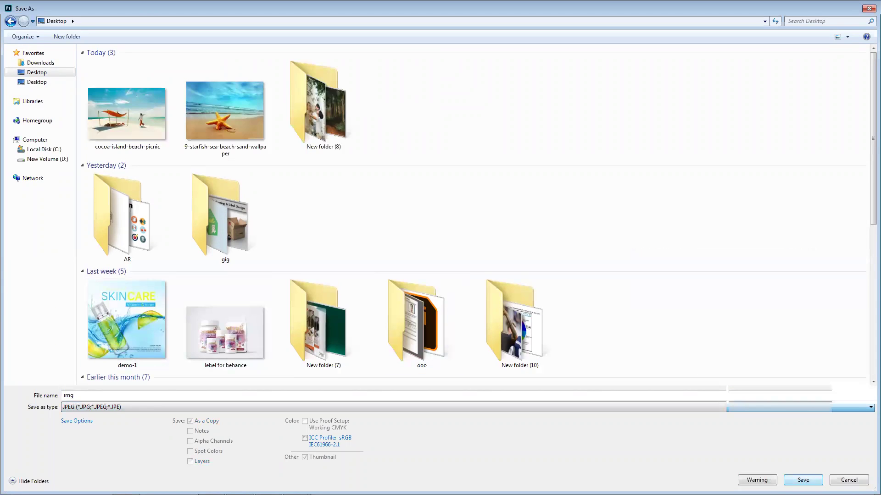
pyautogui.press('Return')
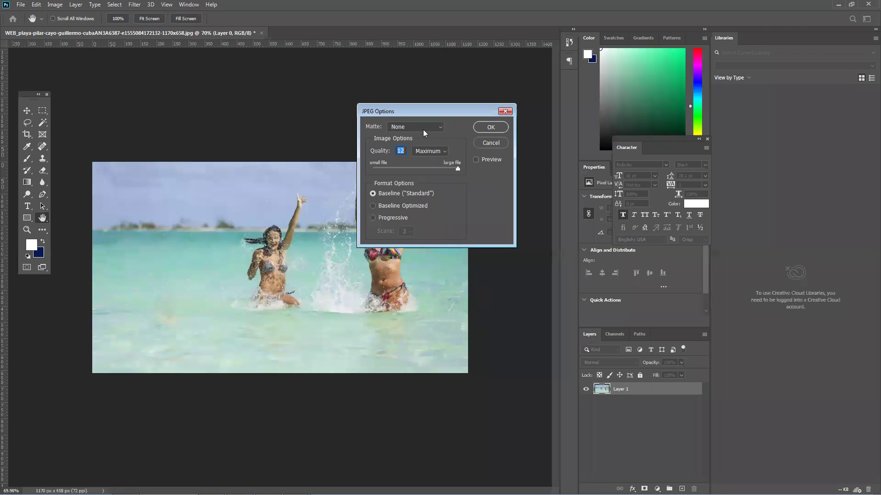
pyautogui.click(491, 128)
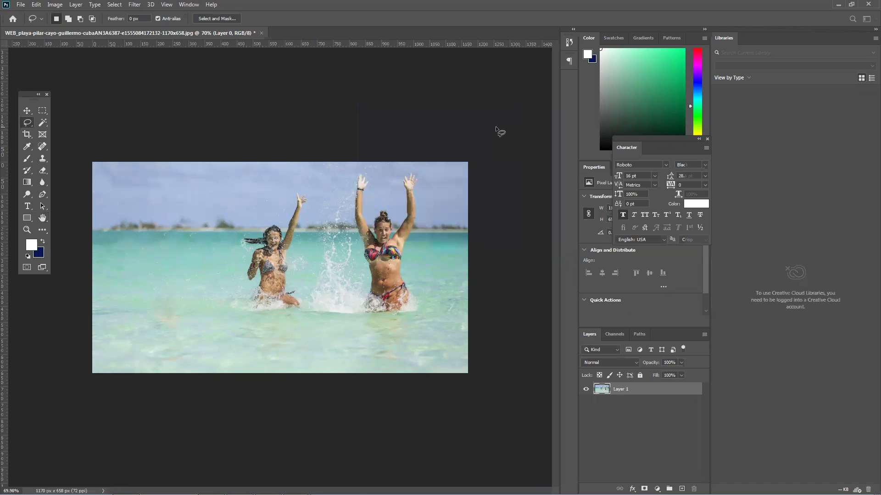
# Step: Minimize Photoshop, view the exported img file from the desktop in Windows Photo Viewer and close it
pyautogui.click(836, 5)
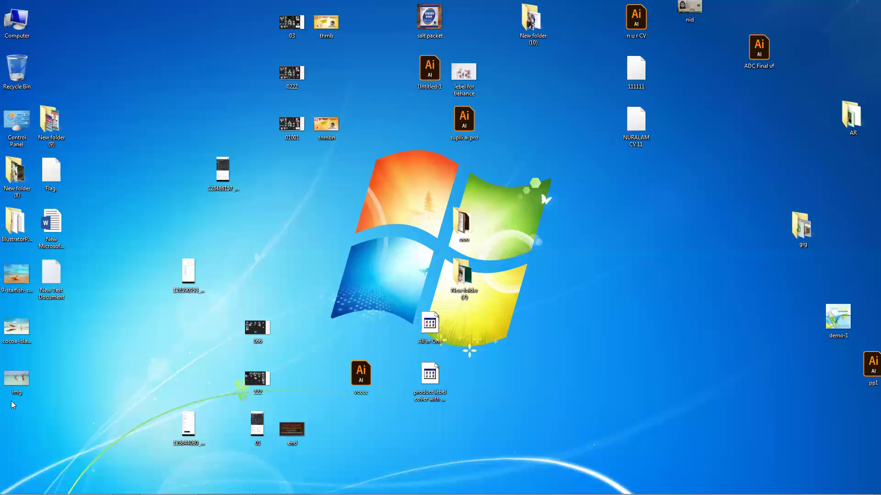
pyautogui.doubleClick(21, 378)
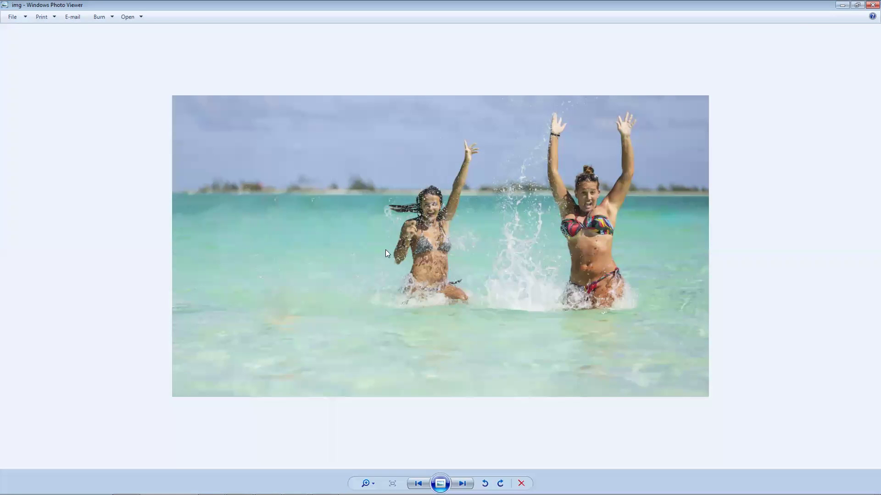
pyautogui.click(868, 4)
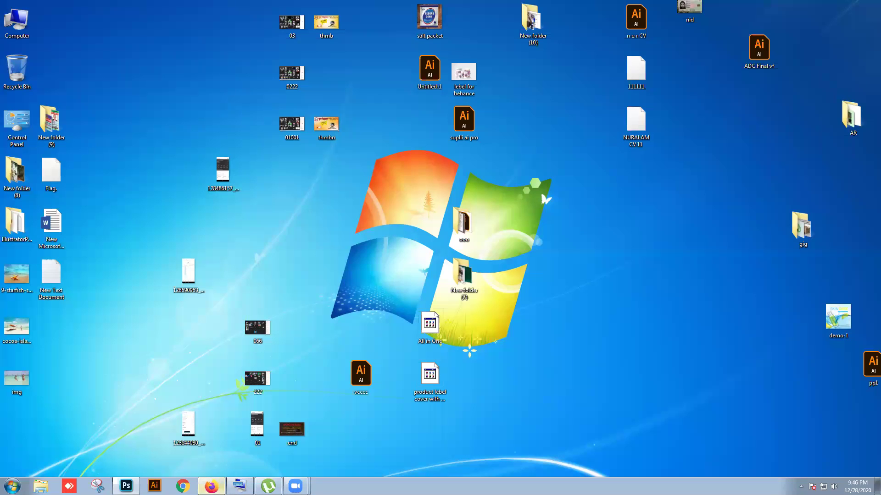
pyautogui.click(211, 486)
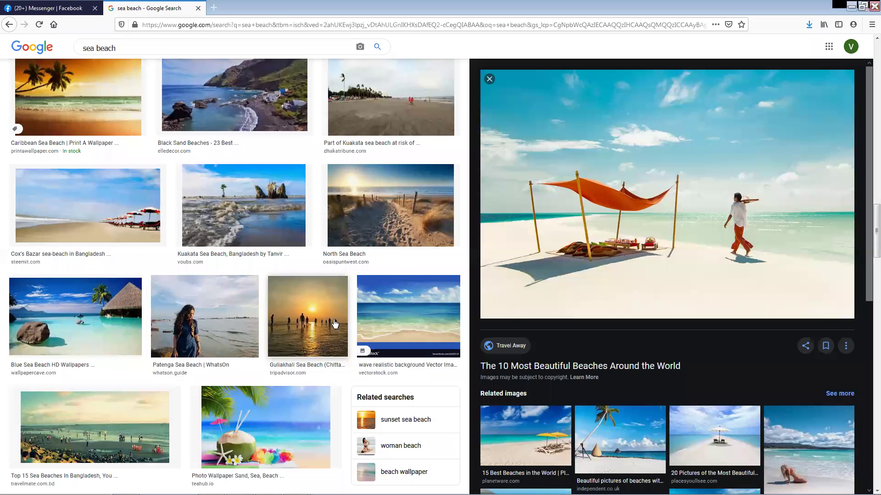
pyautogui.scroll(3, 273, 369)
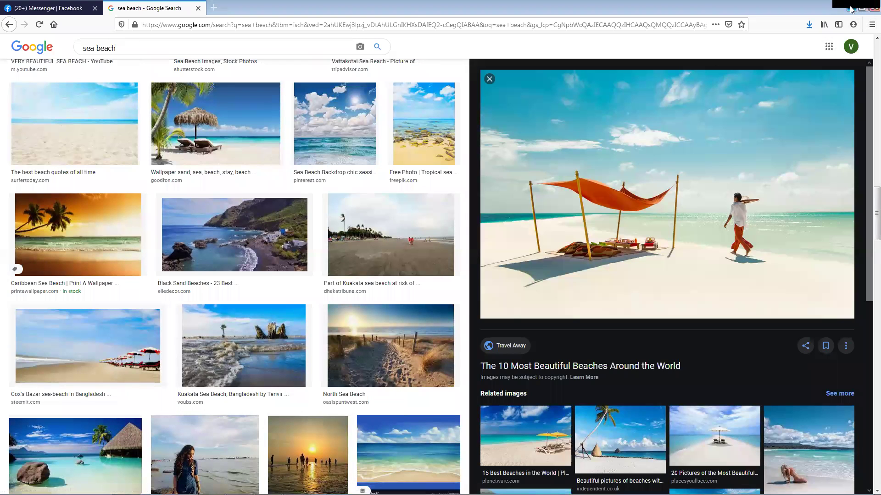
pyautogui.click(851, 7)
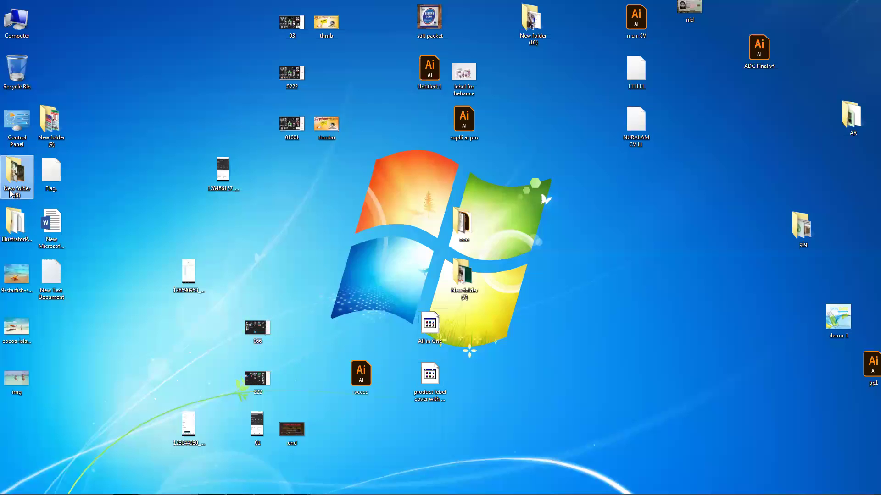
# Step: Open the original WEB_playa-pilar-cayo-guillermo photo from New folder (8) in Windows Photo Viewer and return to the desktop
pyautogui.doubleClick(17, 172)
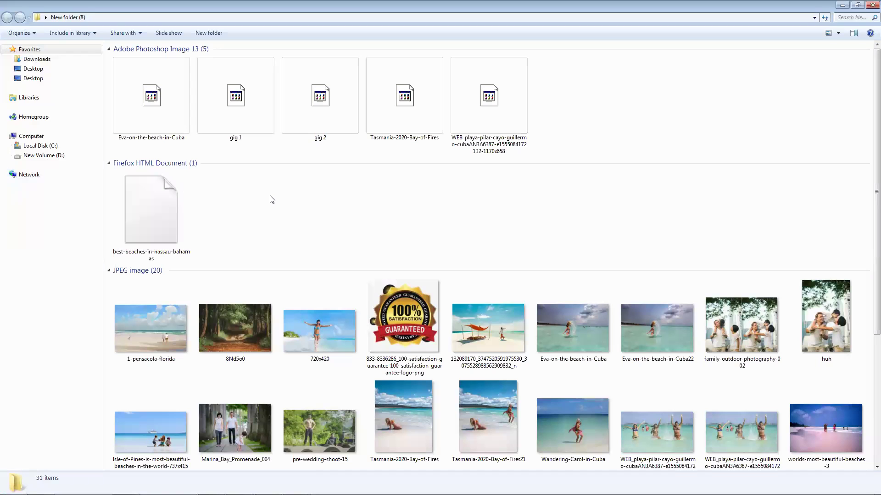
pyautogui.doubleClick(625, 418)
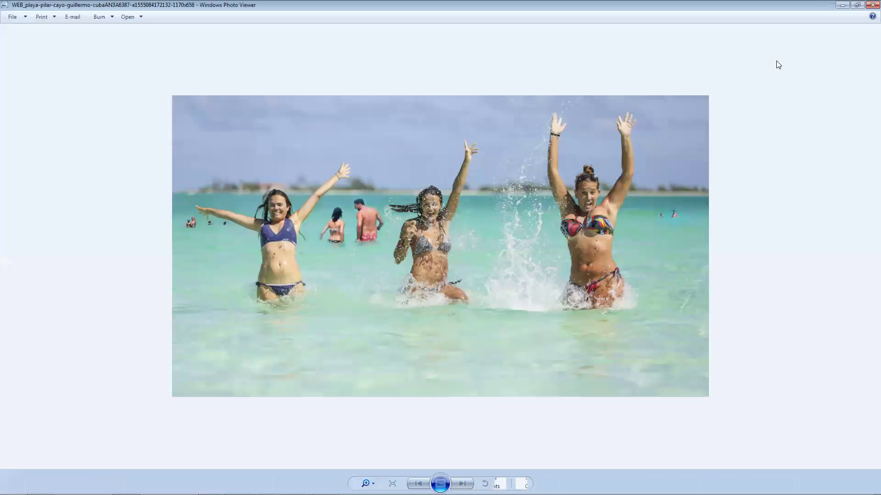
pyautogui.click(837, 5)
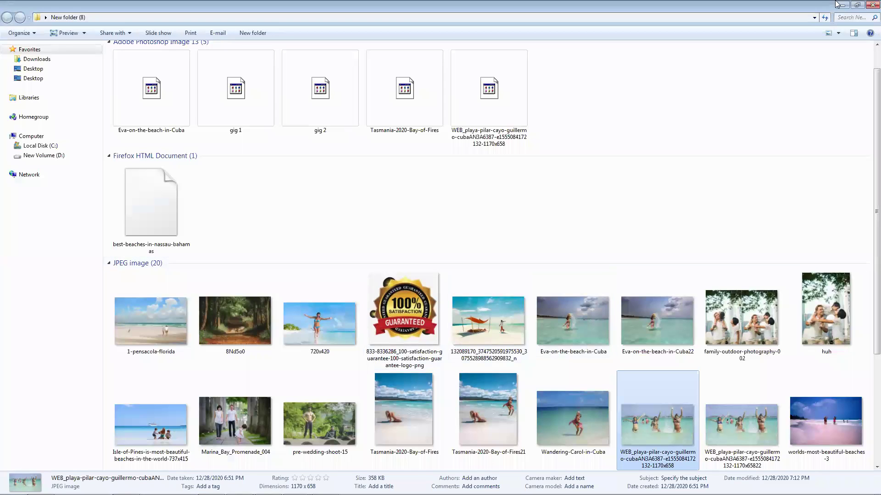
pyautogui.press('super+d')
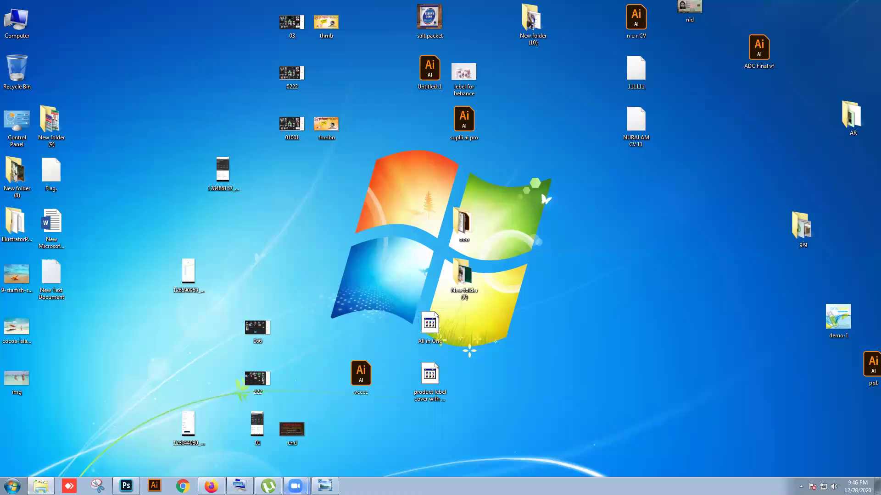
# Step: Arrange the original photo and the edited img side by side in two Windows Photo Viewer windows
pyautogui.click(325, 486)
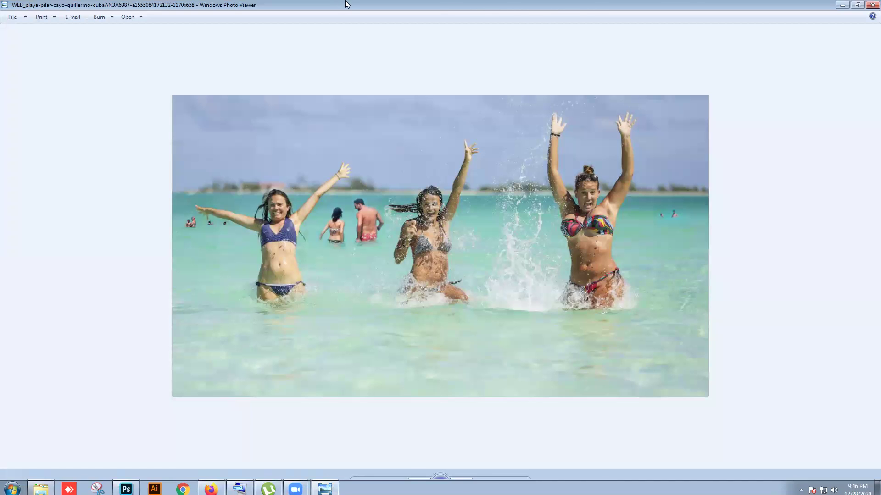
pyautogui.press('super+Right')
pyautogui.doubleClick(17, 384)
pyautogui.press('super+Left')
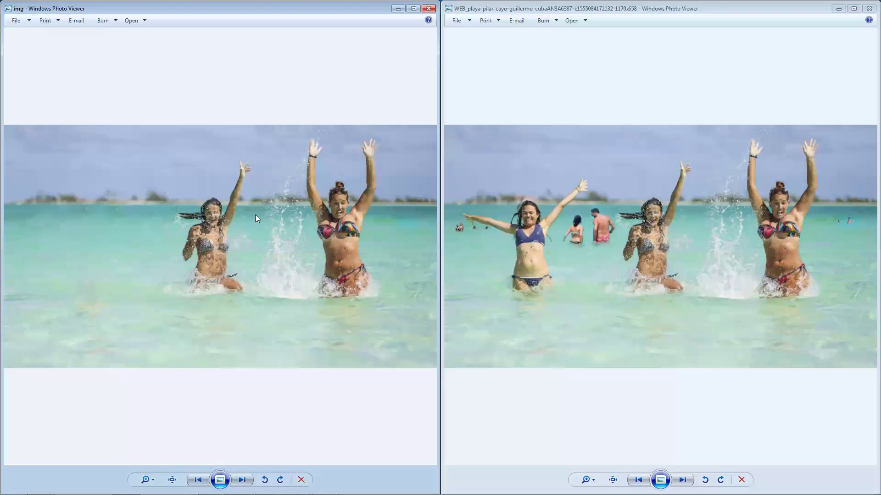
# Step: Examine the edited img up close around the middle woman and compare the retouched water with the original photo
pyautogui.scroll(5, 205, 225)
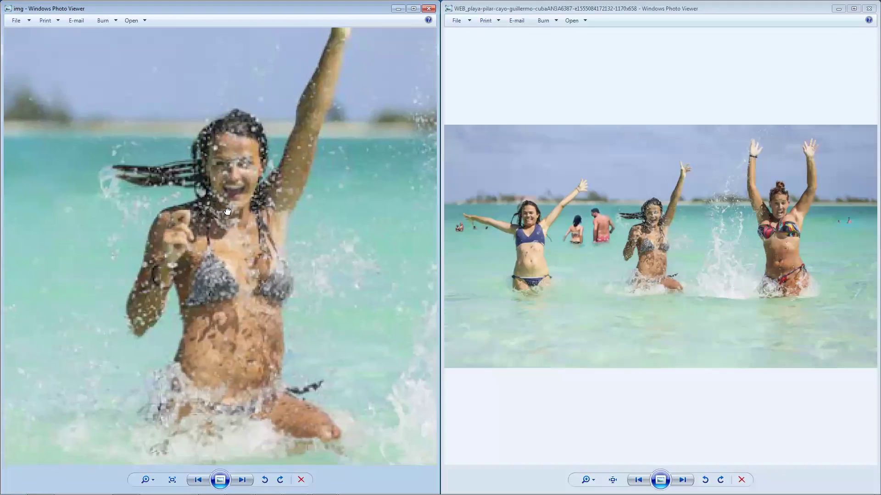
pyautogui.moveTo(225, 206); pyautogui.dragTo(232, 220)
pyautogui.scroll(-2, 233, 222)
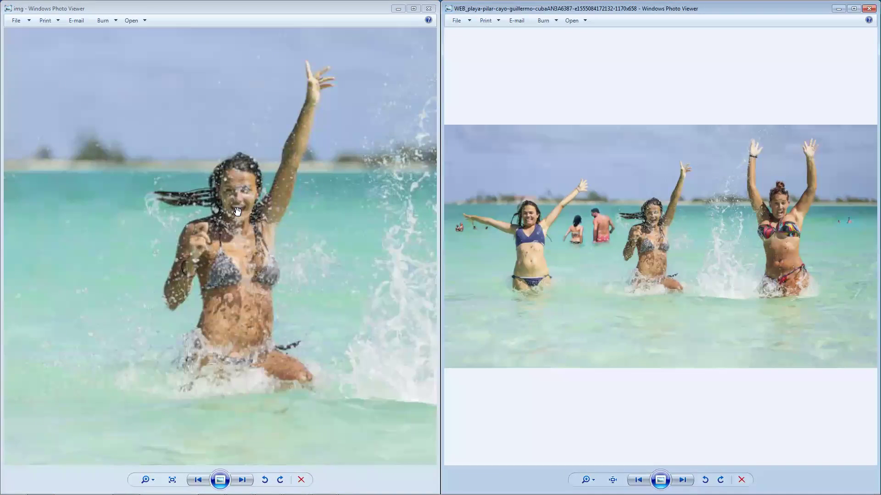
pyautogui.scroll(1, 220, 195)
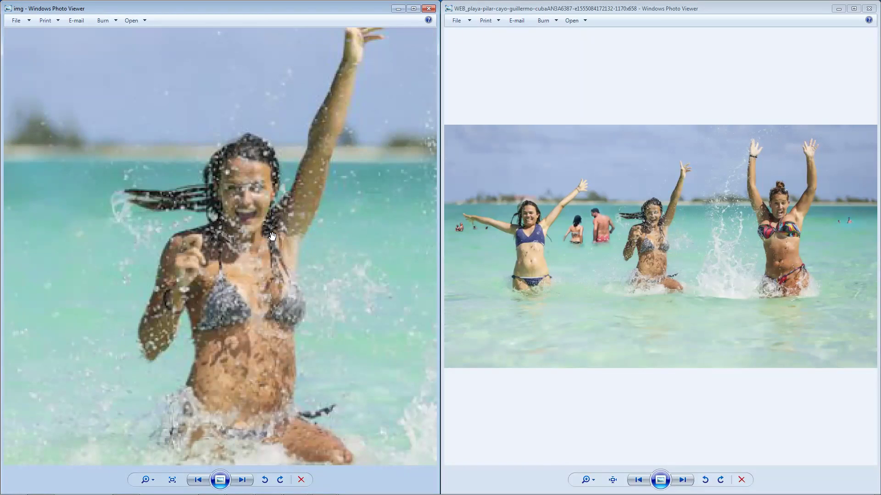
pyautogui.scroll(-1, 264, 232)
pyautogui.scroll(-2, 263, 233)
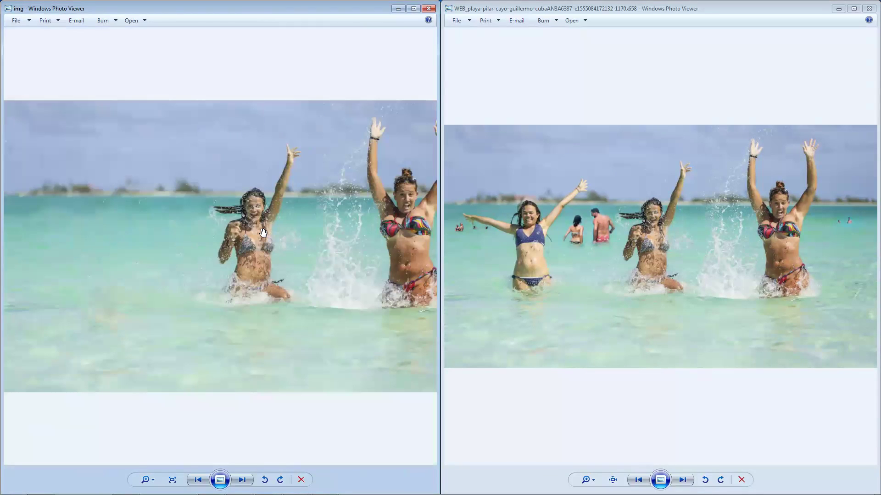
pyautogui.click(694, 15)
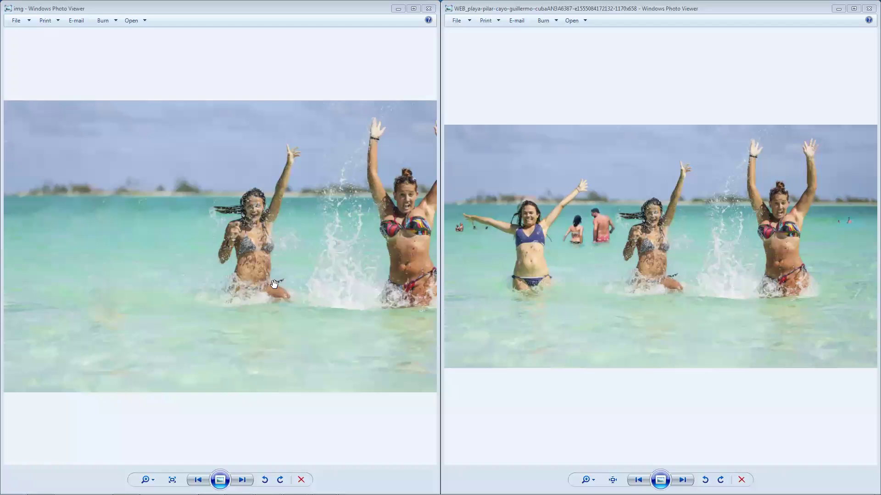
pyautogui.click(261, 265)
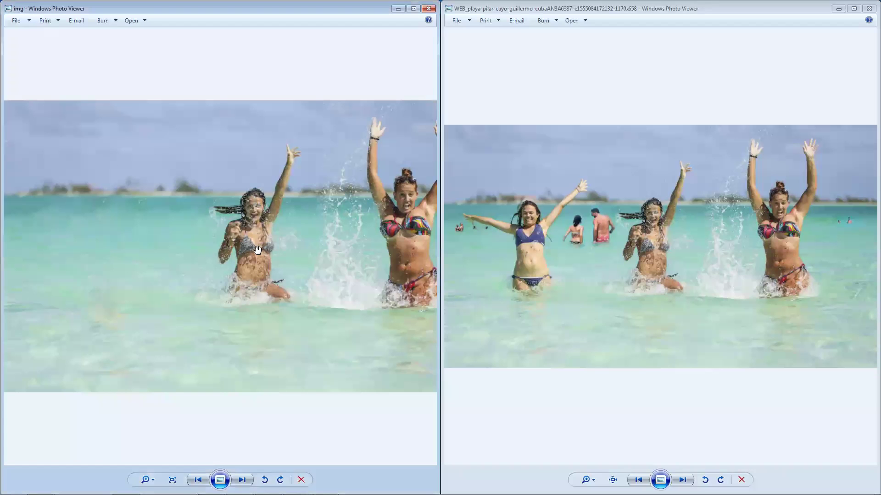
# Step: Inspect the middle woman in the edited img up close, and close both Windows Photo Viewer windows
pyautogui.scroll(-1, 263, 231)
pyautogui.scroll(1, 211, 244)
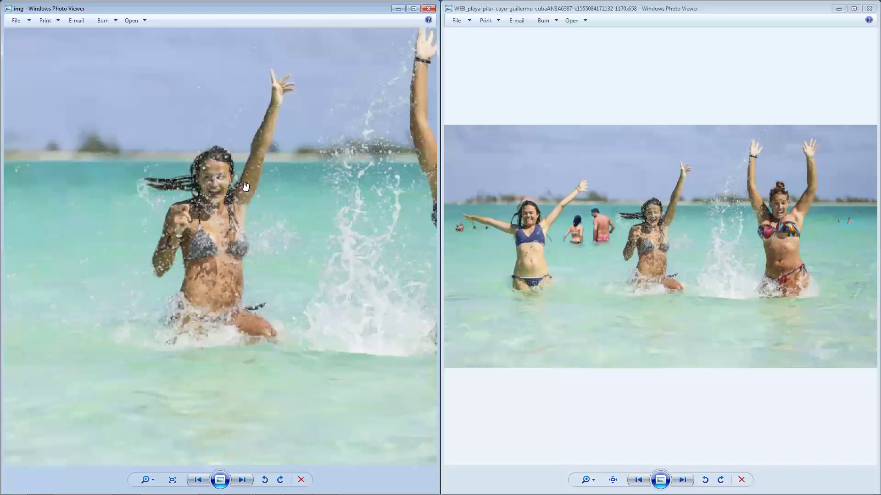
pyautogui.scroll(3, 201, 199)
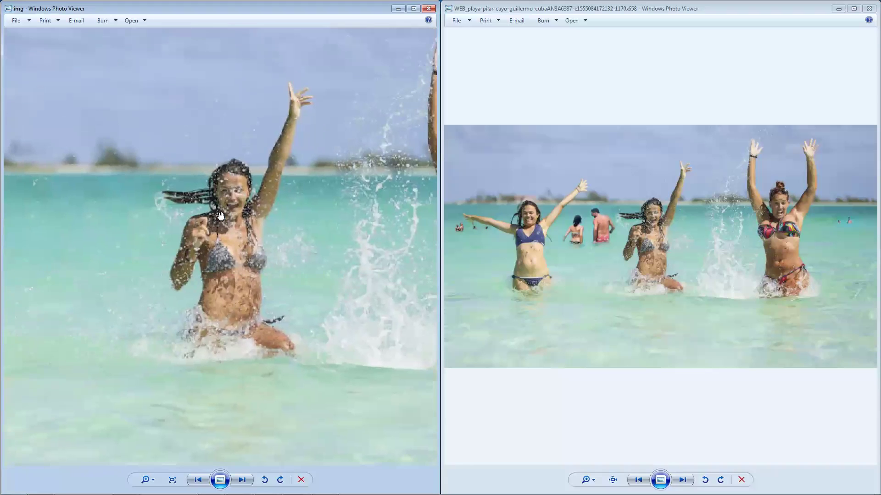
pyautogui.moveTo(237, 241); pyautogui.dragTo(218, 209)
pyautogui.click(428, 9)
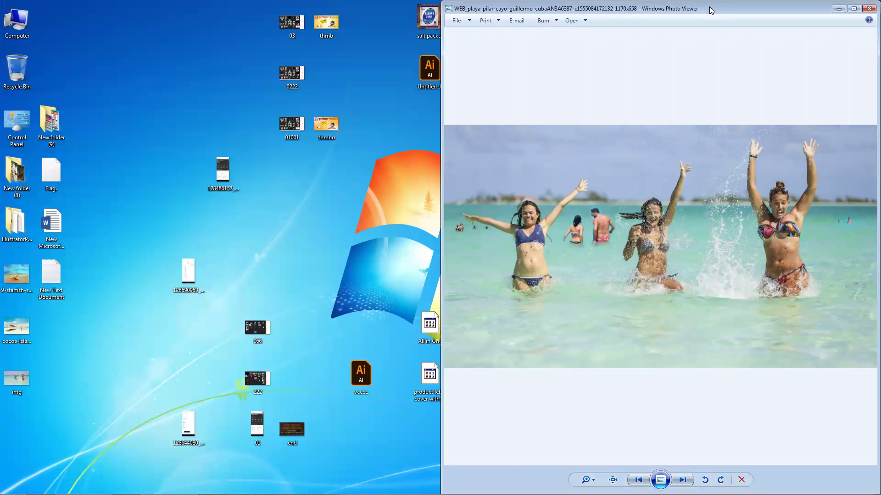
pyautogui.moveTo(713, 11); pyautogui.dragTo(462, 92)
pyautogui.click(536, 90)
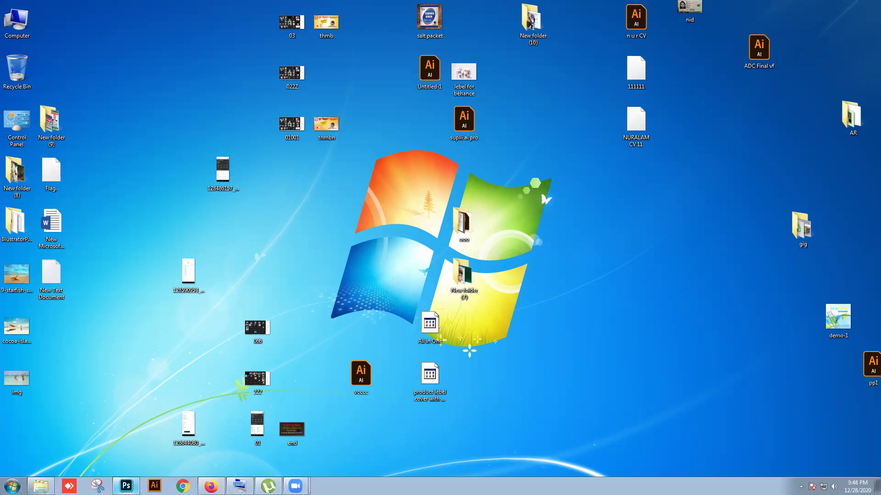
# Step: Switch to Photoshop, activate the Brush tool and open its brush settings, keeping the beach photo open
pyautogui.click(126, 485)
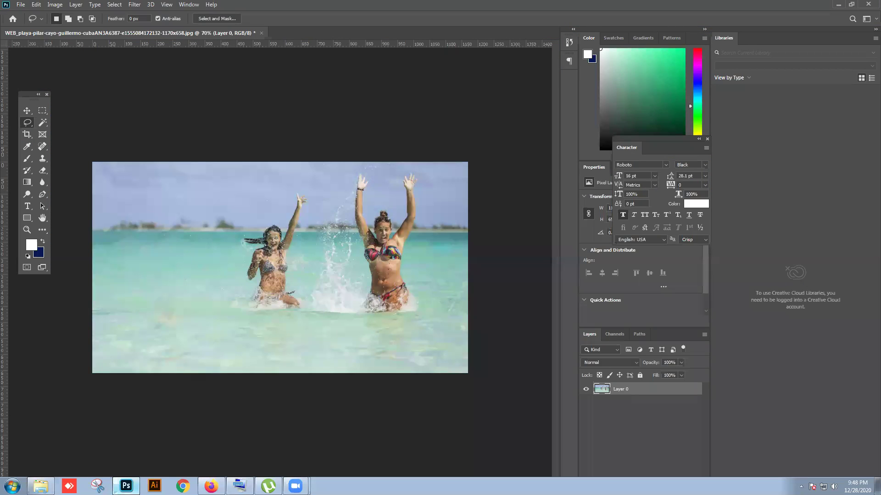
pyautogui.click(25, 159)
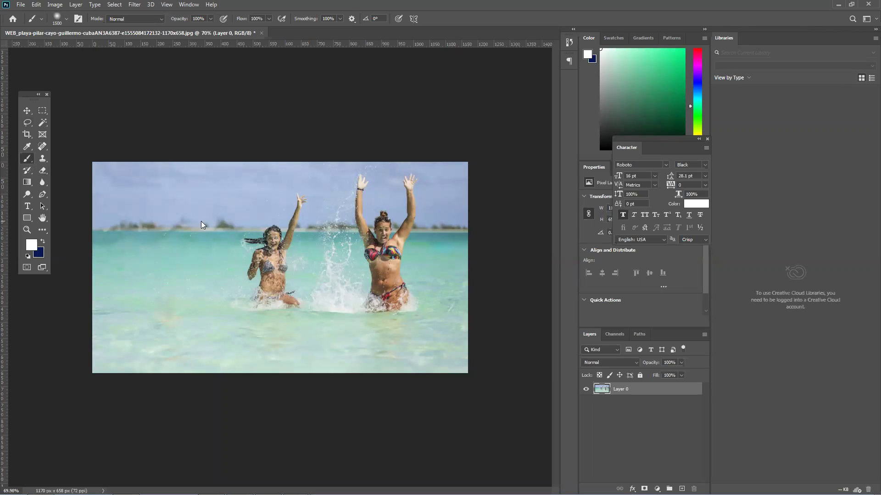
pyautogui.click(66, 18)
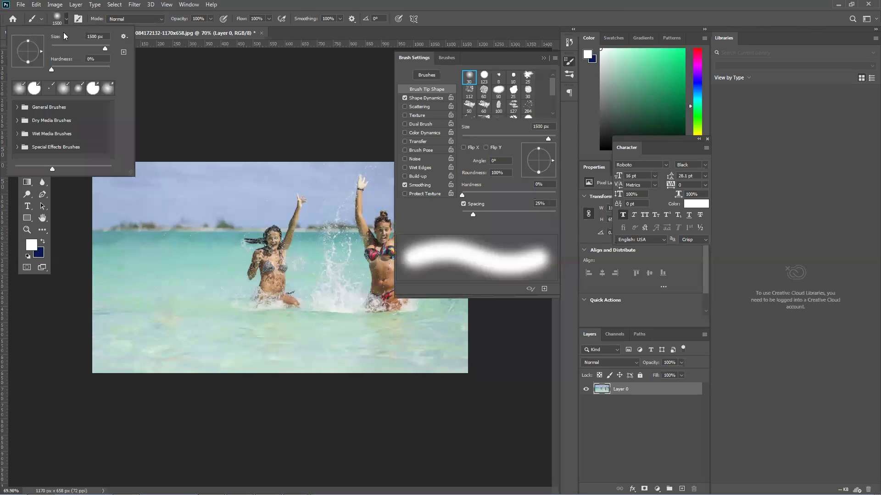
pyautogui.click(349, 82)
pyautogui.hotkey('ctrl', 'z')
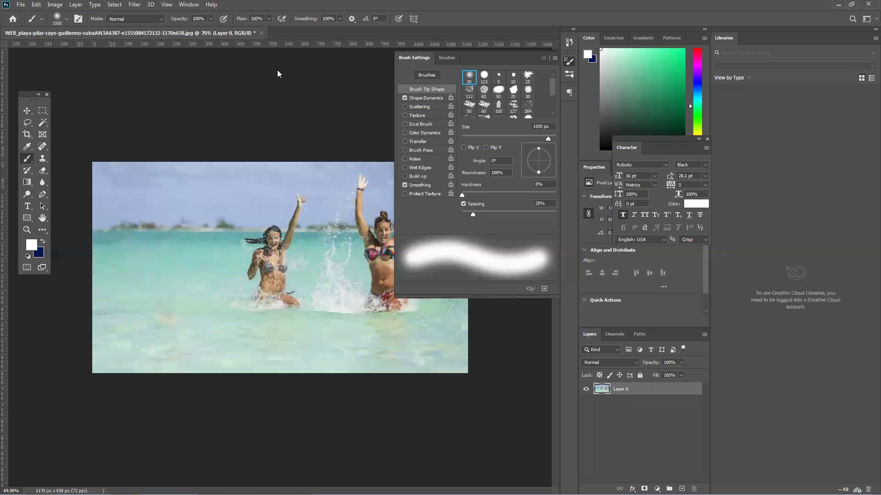
pyautogui.click(261, 33)
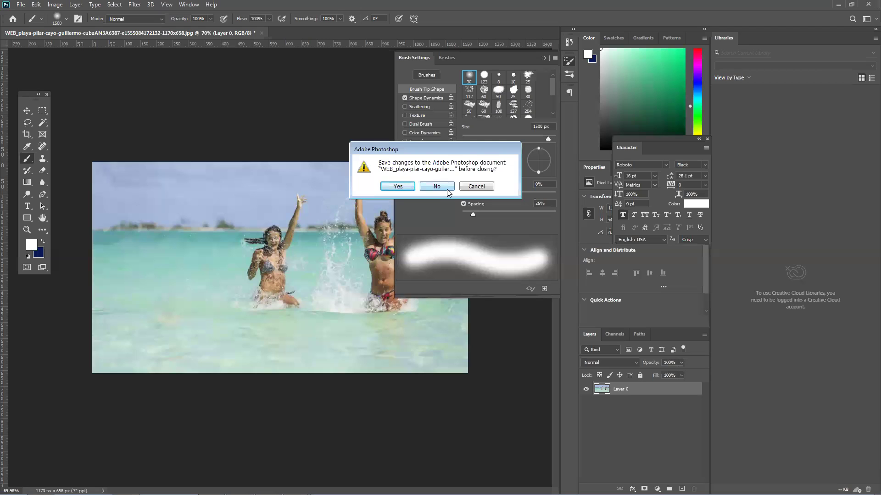
pyautogui.click(476, 186)
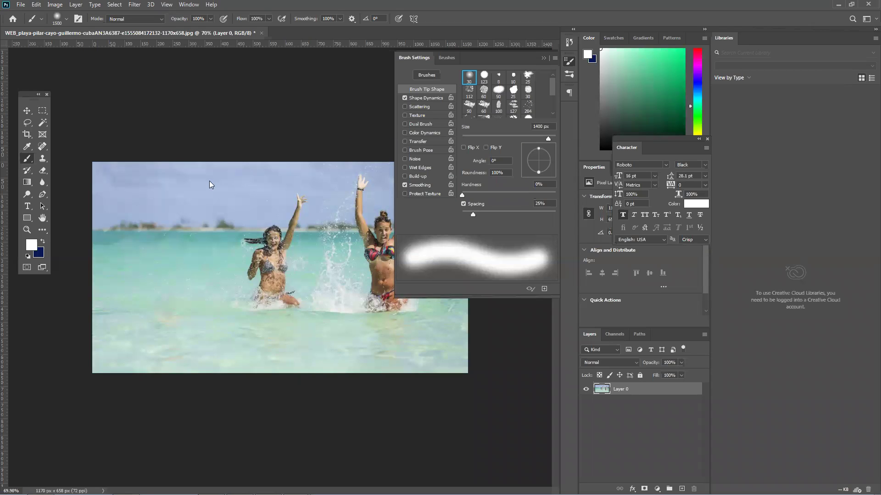
# Step: Reduce the brush size to 175 px and collapse the Brush Settings
pyautogui.press('[')
pyautogui.press('[')
pyautogui.press('[')
pyautogui.press('[')
pyautogui.press('[')
pyautogui.press('[')
pyautogui.press('[')
pyautogui.press('[')
pyautogui.press('[')
pyautogui.press('[')
pyautogui.press('[')
pyautogui.press('[')
pyautogui.click(544, 58)
# Step: Clone the middle woman onto the empty water to her left on Layer 0, using a 90 px Clone Stamp
pyautogui.click(28, 111)
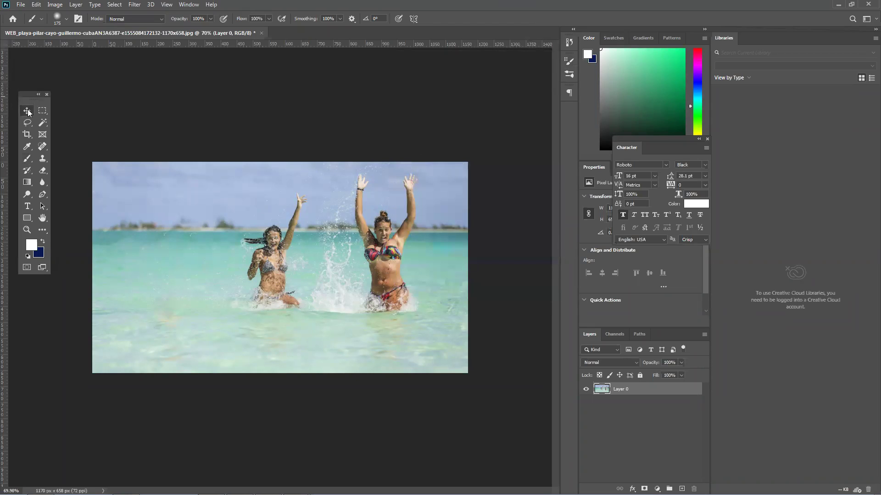
pyautogui.click(263, 157)
pyautogui.scroll(2, 276, 270)
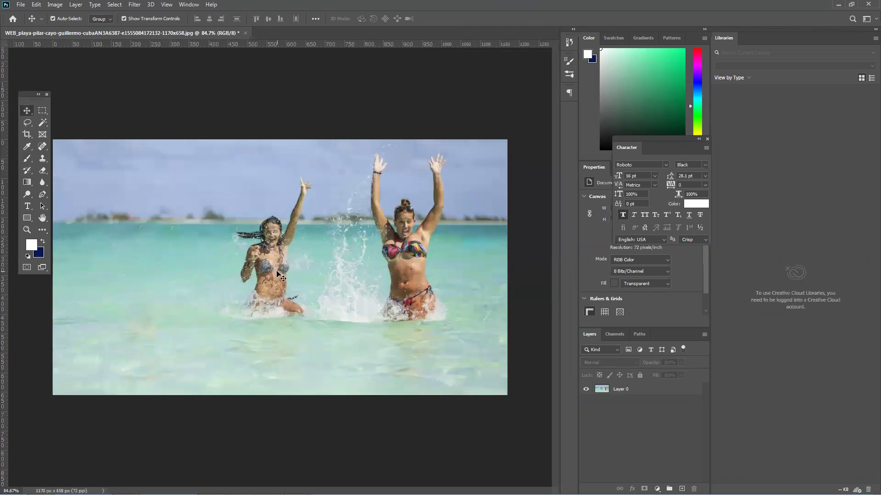
pyautogui.click(198, 243)
pyautogui.click(42, 158)
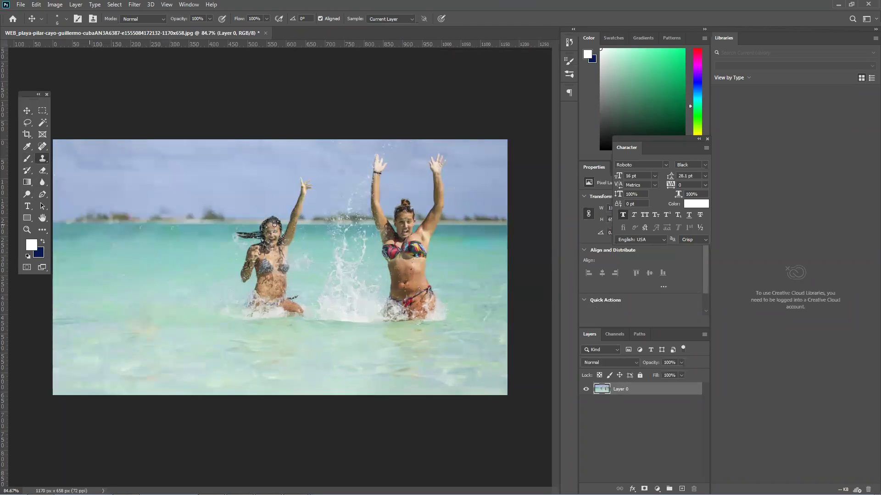
pyautogui.press(']')
pyautogui.press(']')
pyautogui.press(']')
pyautogui.press(']')
pyautogui.press(']')
pyautogui.keyDown('alt'); pyautogui.click(269, 224); pyautogui.keyUp('alt')
pyautogui.moveTo(182, 229)
pyautogui.mouseDown()
pyautogui.moveTo(166, 247)
pyautogui.moveTo(186, 239)
pyautogui.moveTo(178, 248)
pyautogui.moveTo(182, 218)
pyautogui.moveTo(203, 211)
pyautogui.moveTo(216, 179)
pyautogui.moveTo(164, 255)
pyautogui.moveTo(167, 276)
pyautogui.moveTo(196, 239)
pyautogui.moveTo(169, 294)
pyautogui.moveTo(159, 274)
pyautogui.moveTo(177, 292)
pyautogui.moveTo(177, 316)
pyautogui.moveTo(165, 321)
pyautogui.moveTo(190, 311)
pyautogui.moveTo(188, 321)
pyautogui.moveTo(158, 320)
pyautogui.moveTo(188, 309)
pyautogui.moveTo(192, 318)
pyautogui.moveTo(147, 319)
pyautogui.moveTo(193, 303)
pyautogui.mouseUp()
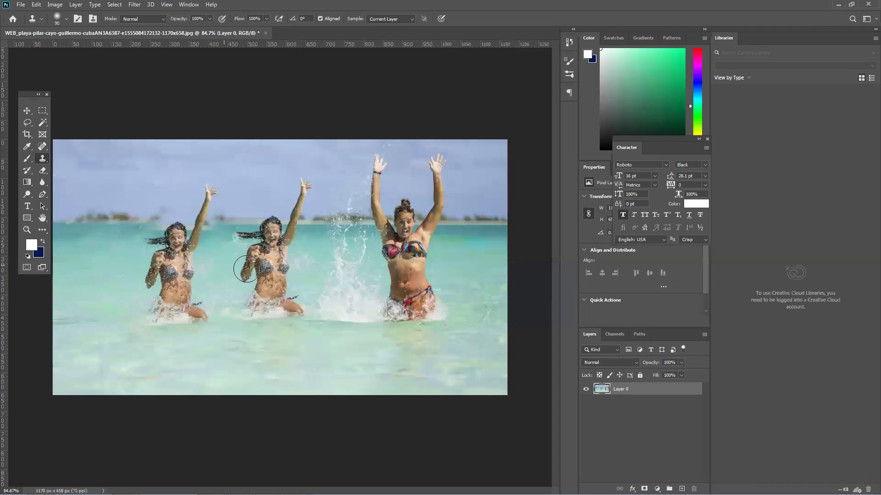
# Step: Deselect the layer and undo the cloned copy of the middle woman
pyautogui.scroll(-3, 268, 280)
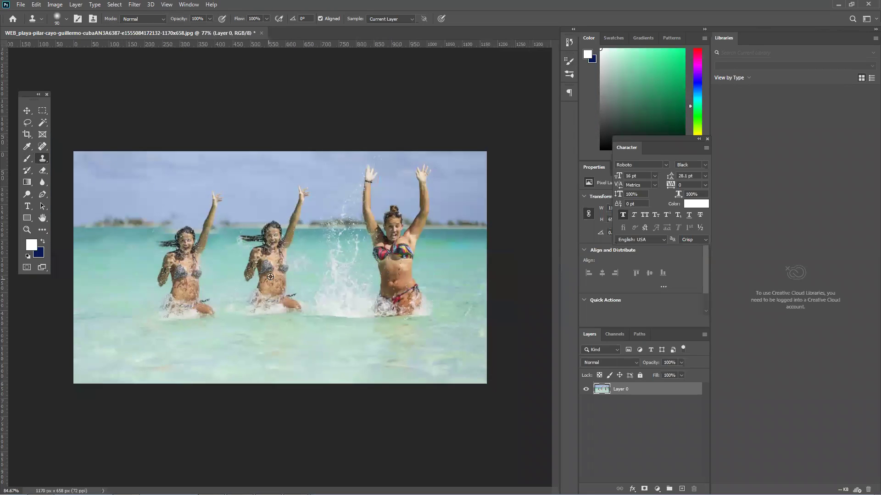
pyautogui.click(29, 111)
pyautogui.click(304, 167)
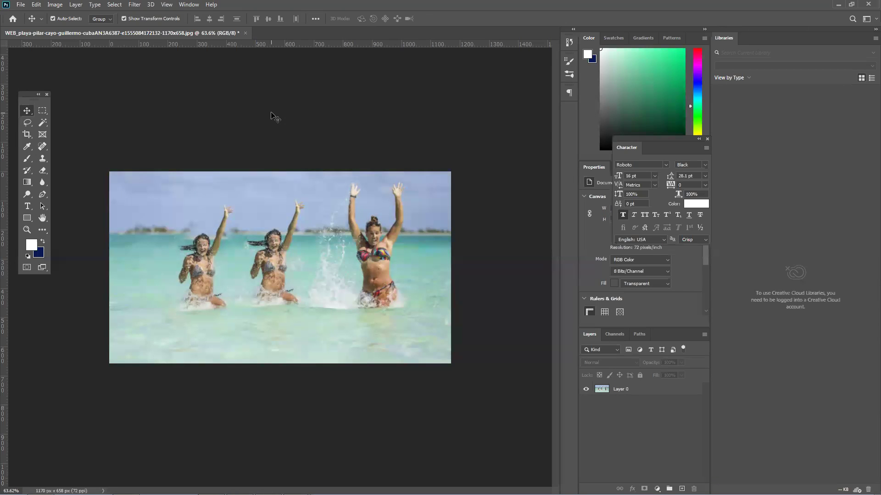
pyautogui.hotkey('ctrl', 'z')
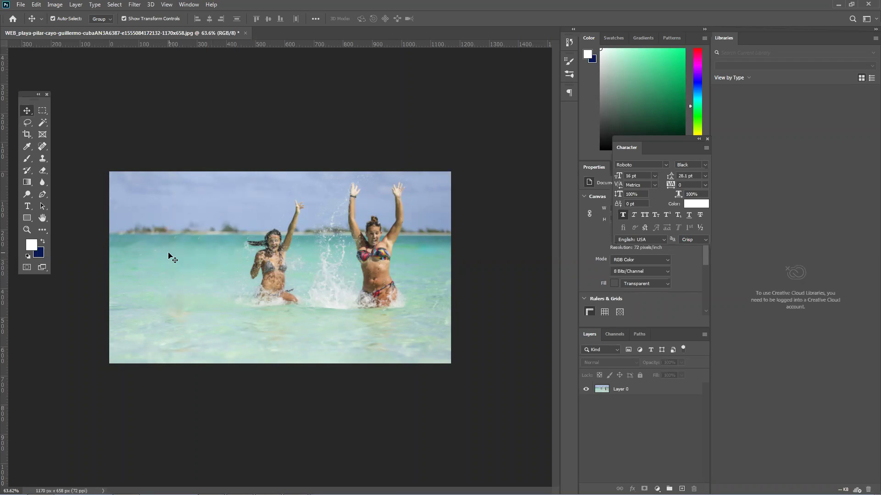
# Step: Clone the woman with both arms raised onto the empty water left of the middle woman on Layer 0 with the Clone Stamp
pyautogui.click(277, 264)
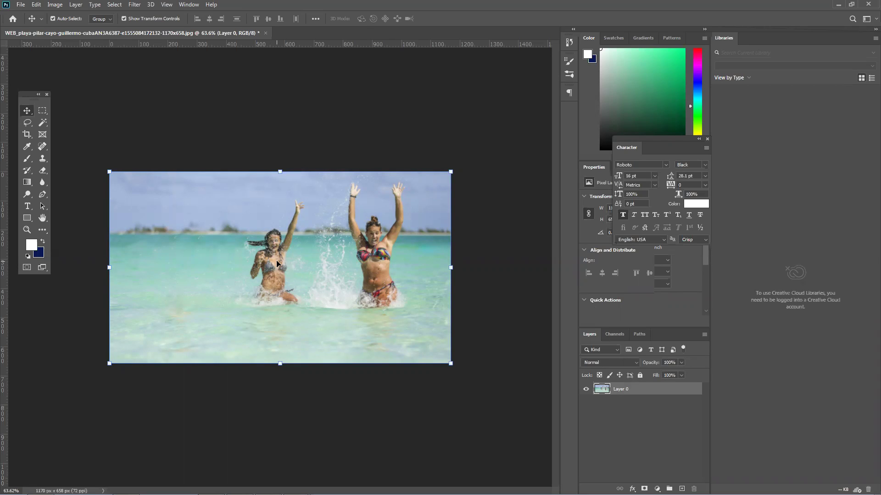
pyautogui.click(82, 138)
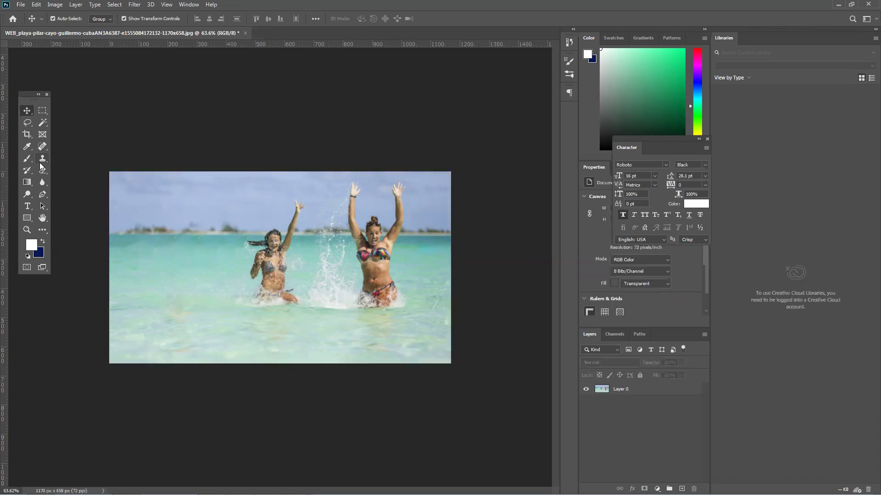
pyautogui.moveTo(43, 164); pyautogui.dragTo(76, 158)
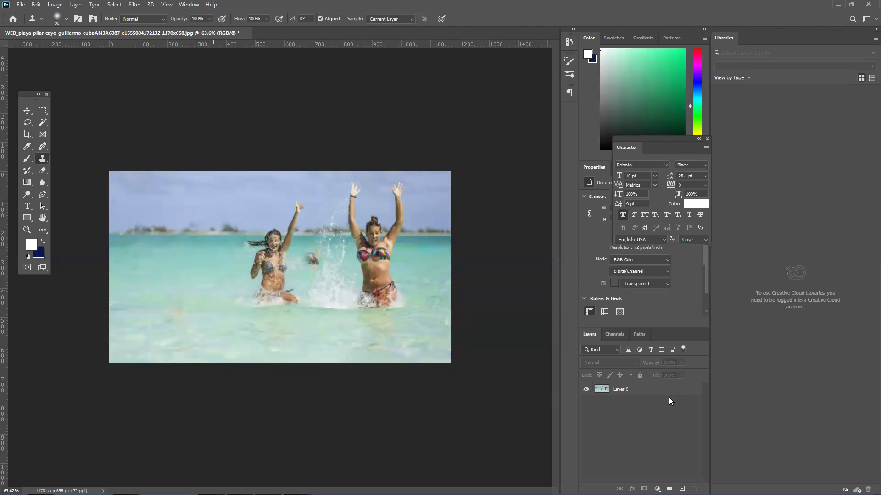
pyautogui.click(652, 390)
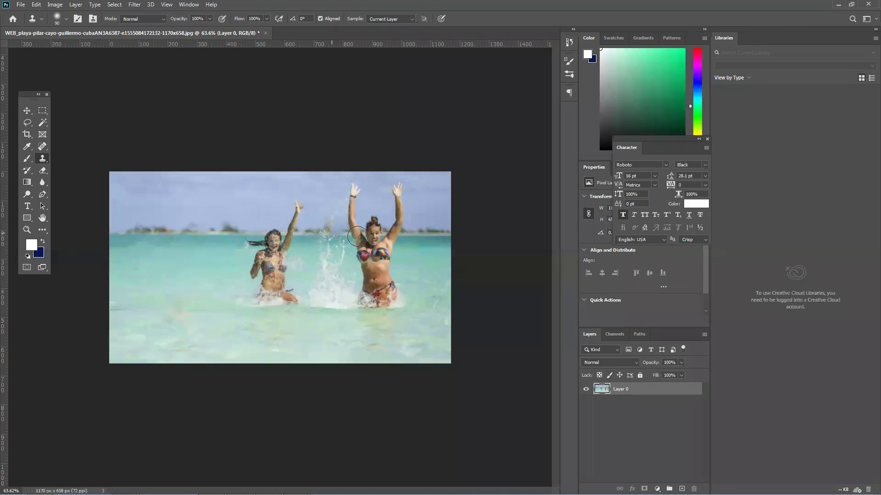
pyautogui.keyDown('alt'); pyautogui.click(369, 232); pyautogui.keyUp('alt')
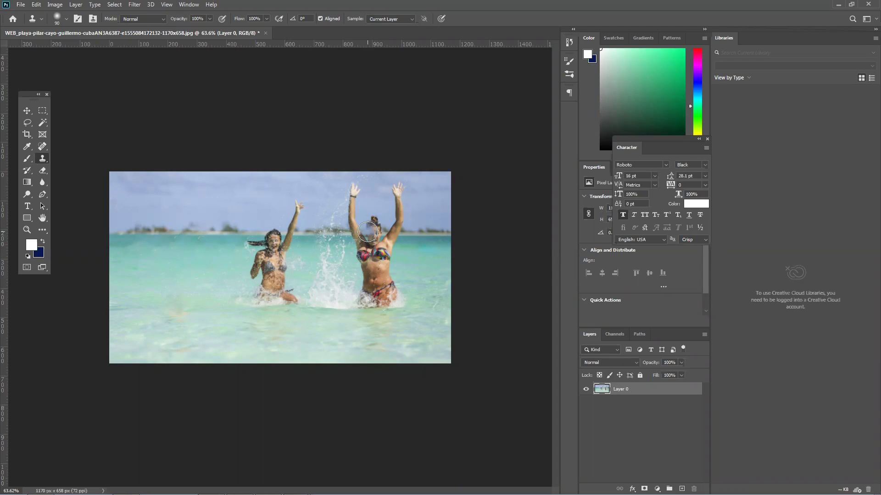
pyautogui.keyDown('alt'); pyautogui.click(367, 231); pyautogui.keyUp('alt')
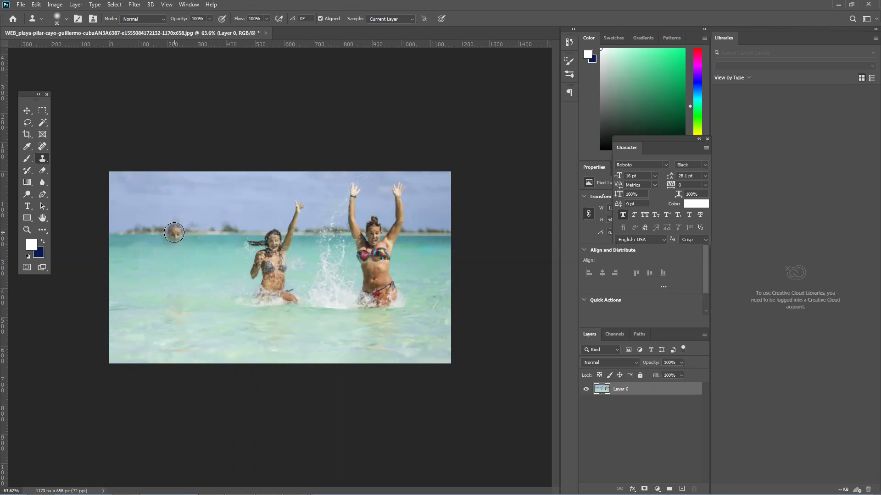
pyautogui.moveTo(173, 229)
pyautogui.mouseDown()
pyautogui.moveTo(166, 247)
pyautogui.moveTo(154, 227)
pyautogui.moveTo(156, 189)
pyautogui.moveTo(150, 196)
pyautogui.moveTo(151, 229)
pyautogui.moveTo(174, 237)
pyautogui.moveTo(205, 211)
pyautogui.moveTo(199, 188)
pyautogui.moveTo(166, 286)
pyautogui.moveTo(179, 254)
pyautogui.moveTo(183, 295)
pyautogui.moveTo(171, 291)
pyautogui.moveTo(190, 298)
pyautogui.moveTo(183, 312)
pyautogui.moveTo(186, 297)
pyautogui.moveTo(193, 303)
pyautogui.moveTo(188, 310)
pyautogui.moveTo(168, 298)
pyautogui.moveTo(190, 294)
pyautogui.moveTo(182, 272)
pyautogui.moveTo(169, 288)
pyautogui.moveTo(174, 182)
pyautogui.mouseUp()
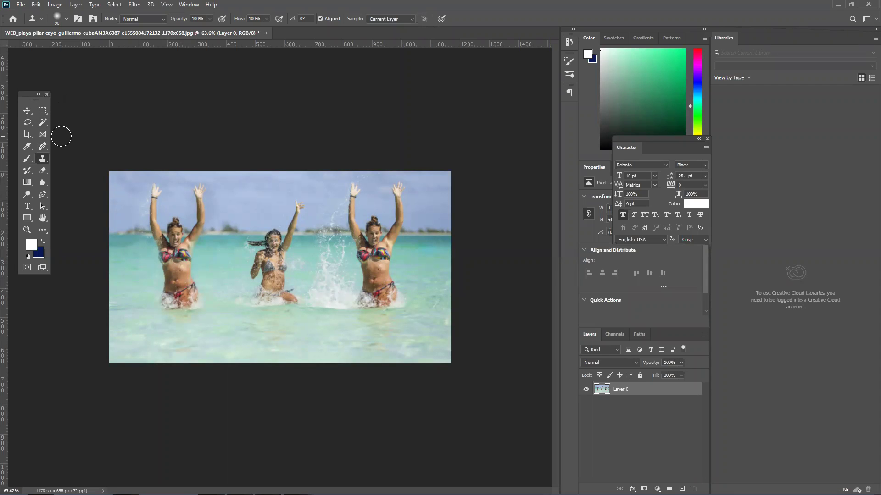
# Step: Close the beach photo without saving and open the recent file cocoa-island-beach-picnic.jpg
pyautogui.click(266, 33)
pyautogui.click(443, 186)
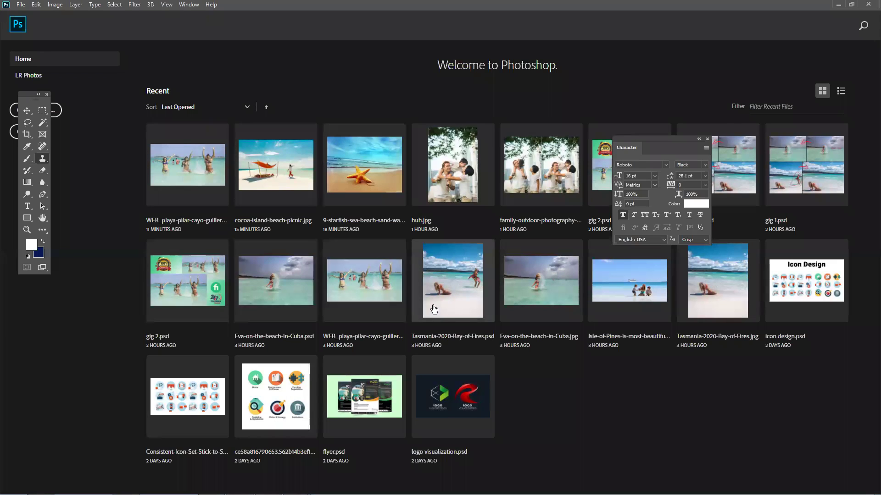
pyautogui.click(286, 173)
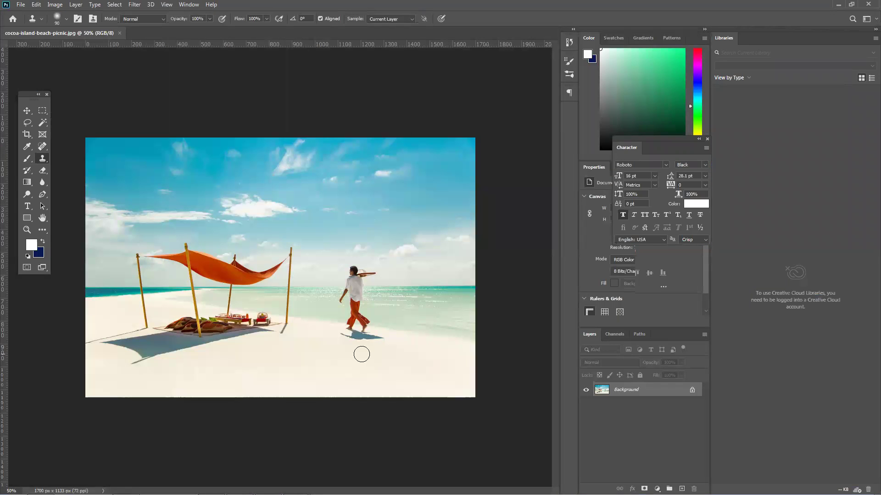
# Step: Swap the foreground colour to dark blue and paint a ring around the walking man with an 80 px brush, redoing the first stroke
pyautogui.click(42, 240)
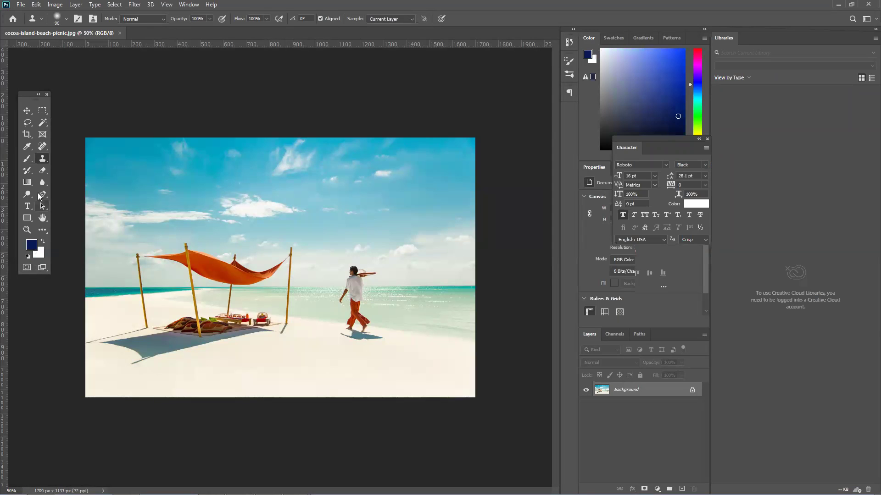
pyautogui.moveTo(30, 161); pyautogui.dragTo(67, 160)
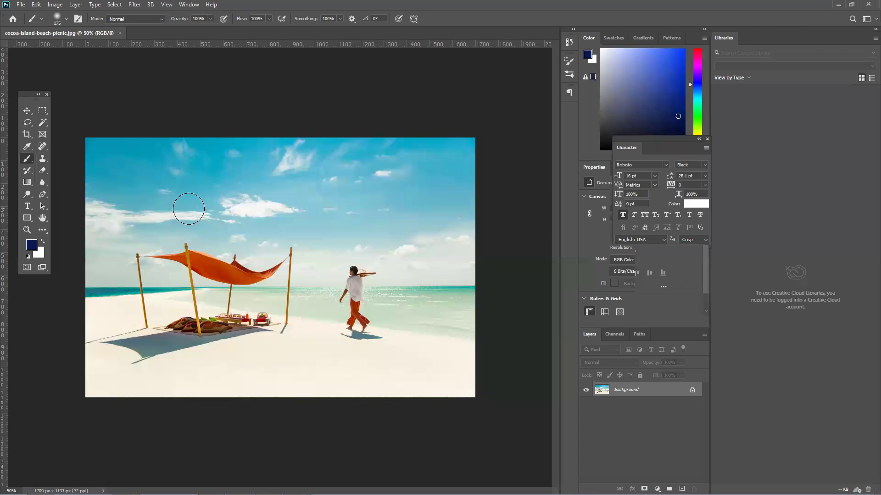
pyautogui.press('[')
pyautogui.press('[')
pyautogui.press('[')
pyautogui.press('[')
pyautogui.press('[')
pyautogui.moveTo(328, 277)
pyautogui.mouseDown()
pyautogui.moveTo(358, 248)
pyautogui.moveTo(400, 270)
pyautogui.moveTo(384, 322)
pyautogui.moveTo(353, 336)
pyautogui.moveTo(319, 317)
pyautogui.moveTo(324, 269)
pyautogui.mouseUp()
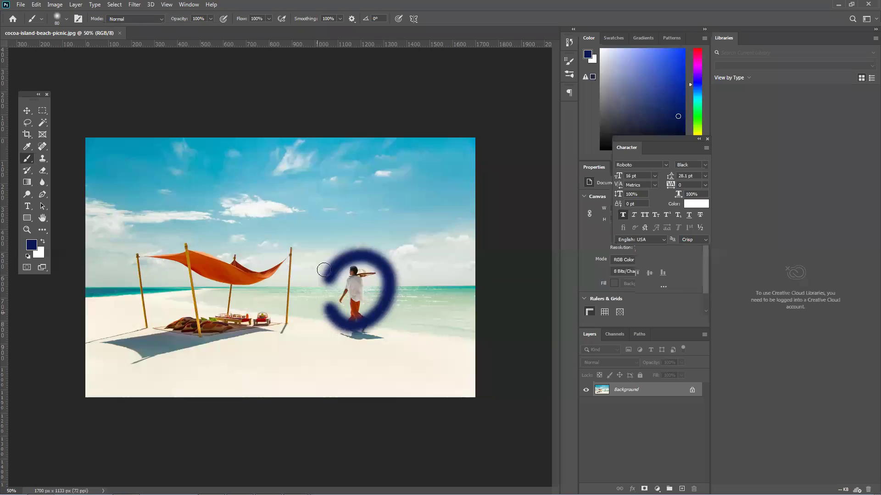
pyautogui.hotkey('ctrl', 'z')
pyautogui.moveTo(372, 341)
pyautogui.mouseDown()
pyautogui.moveTo(320, 266)
pyautogui.moveTo(393, 334)
pyautogui.mouseUp()
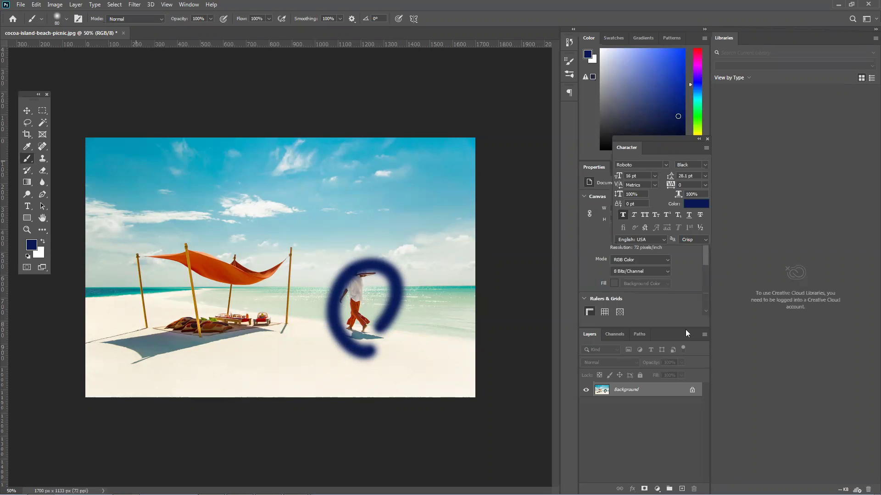
# Step: Close cocoa-island-beach-picnic.jpg without saving and minimize Photoshop
pyautogui.click(124, 33)
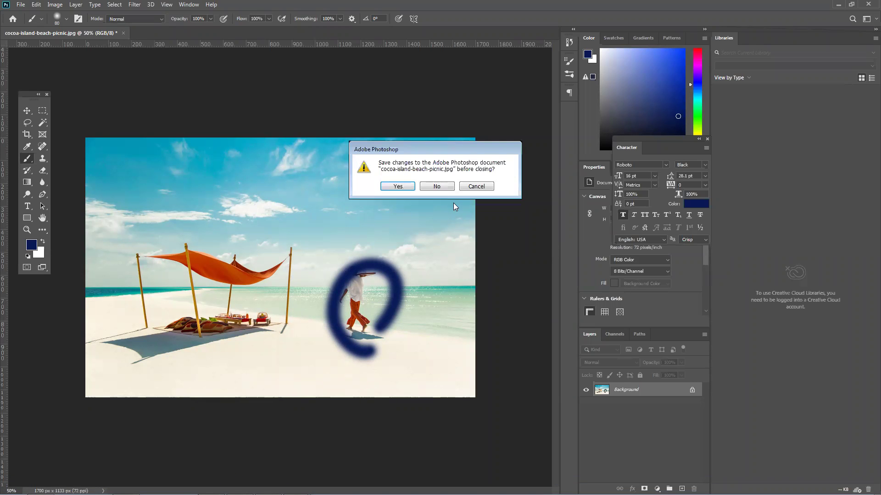
pyautogui.click(437, 186)
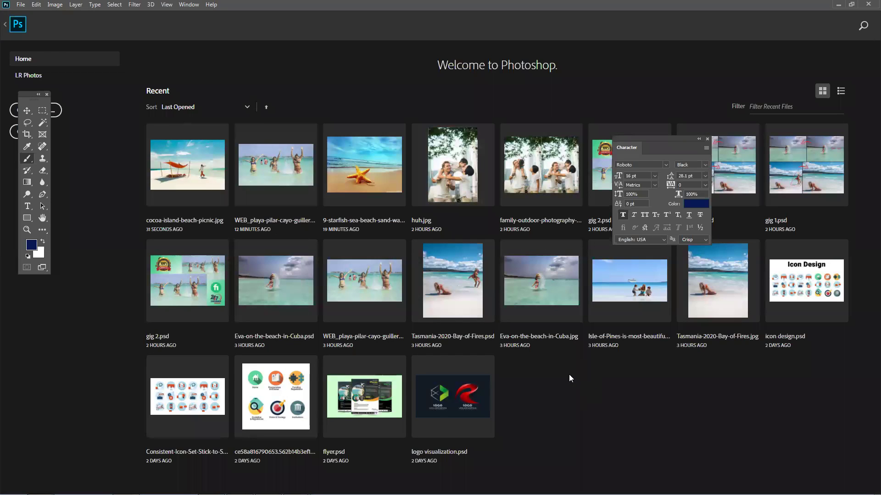
pyautogui.click(838, 5)
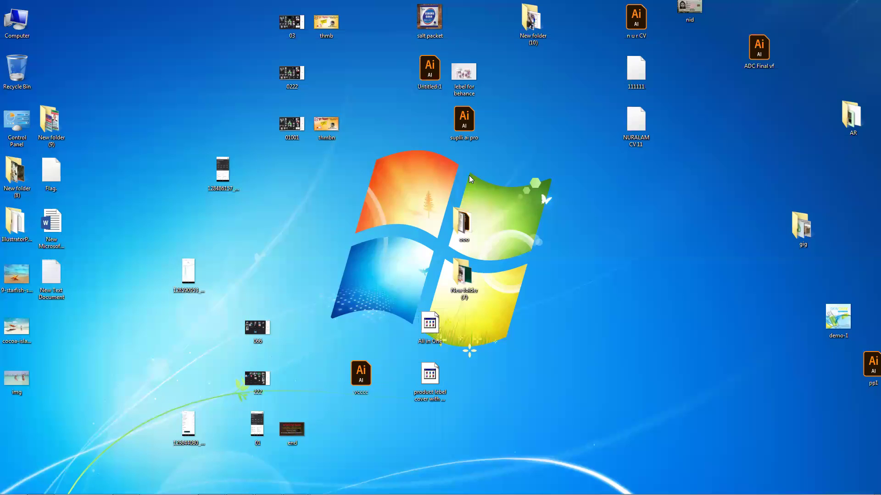
# Step: Switch to Firefox and open a new tab
pyautogui.moveTo(1, 494)
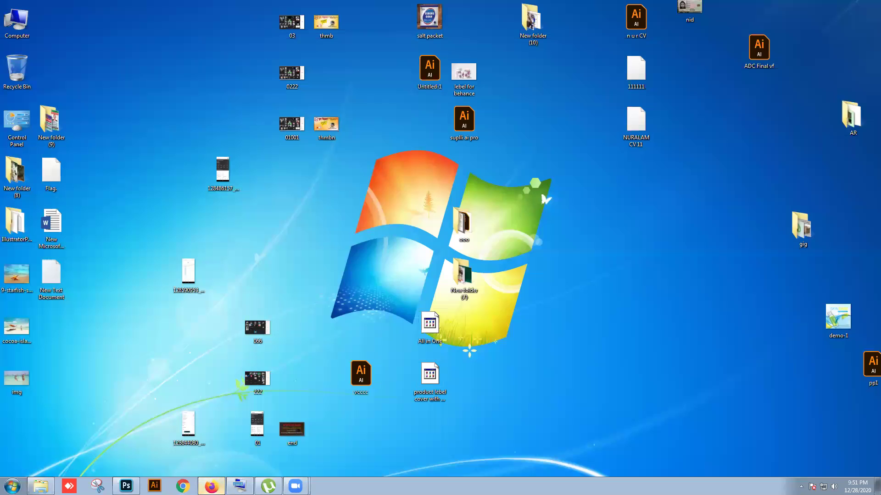
pyautogui.click(211, 486)
pyautogui.click(217, 7)
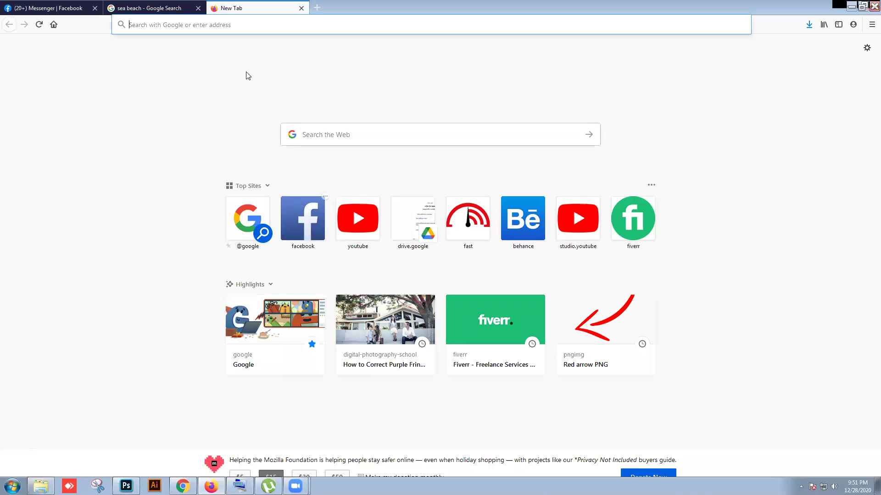
# Step: Search Google Images for "tom and jerry png"
pyautogui.write('tom')
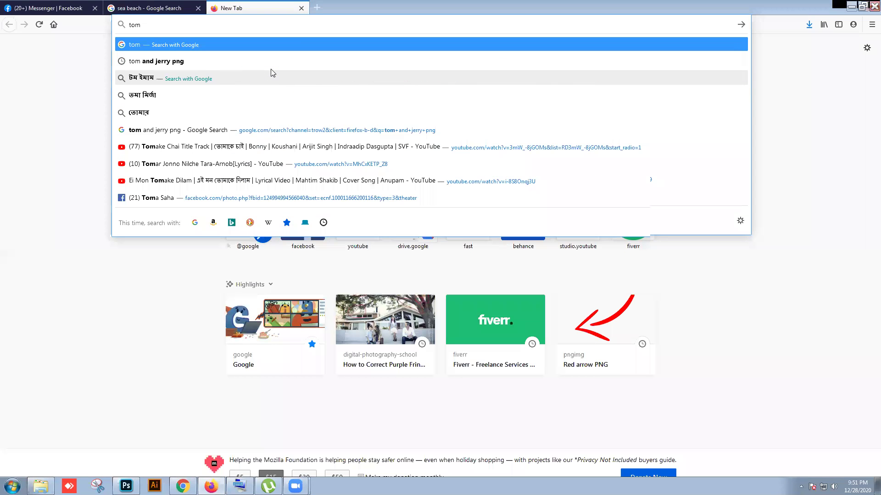
pyautogui.press('Down')
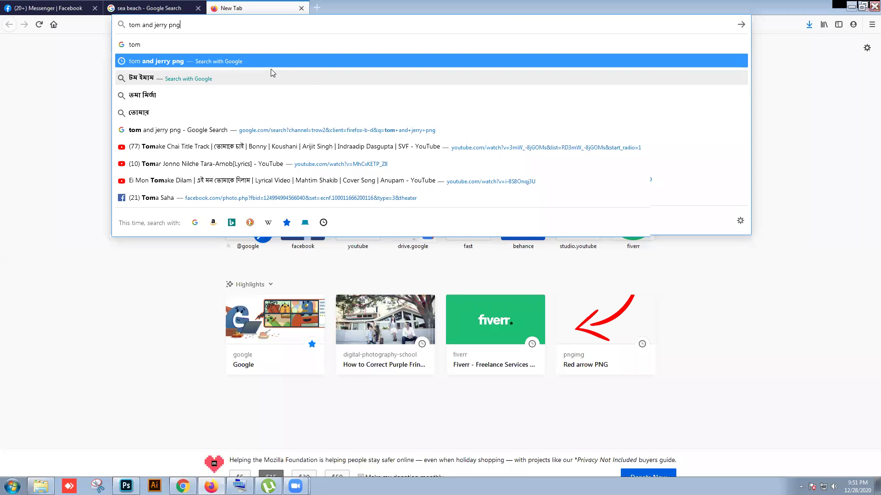
pyautogui.press('Return')
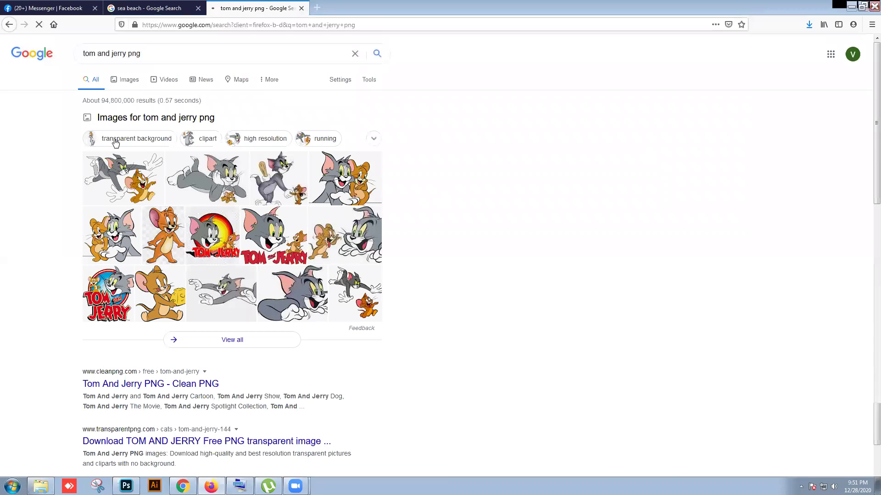
pyautogui.click(129, 85)
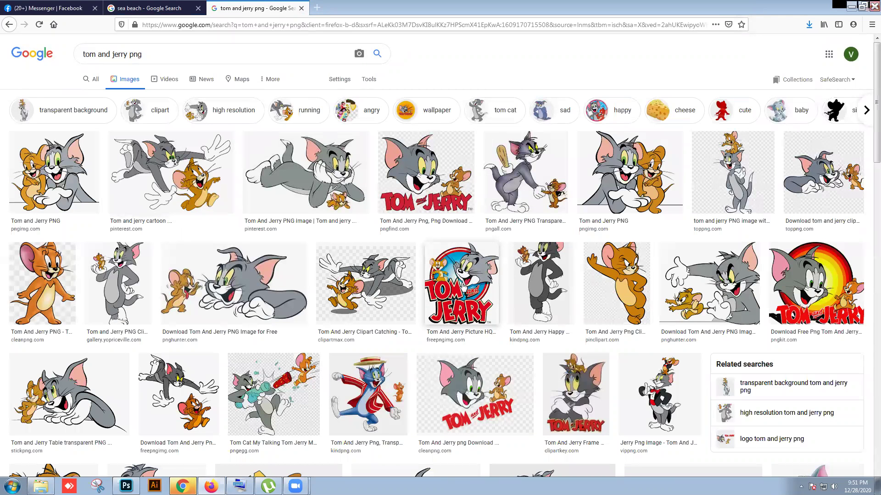
# Step: Open the red Tom and Jerry logo from freepngimg.com and save it to the Desktop as PNG image 6-2-tom-and-jerry-picture
pyautogui.click(462, 285)
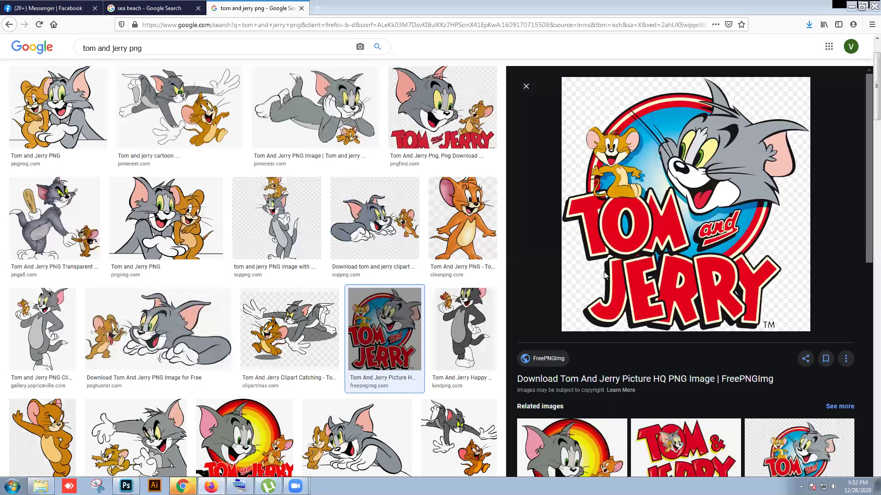
pyautogui.rightClick(671, 156)
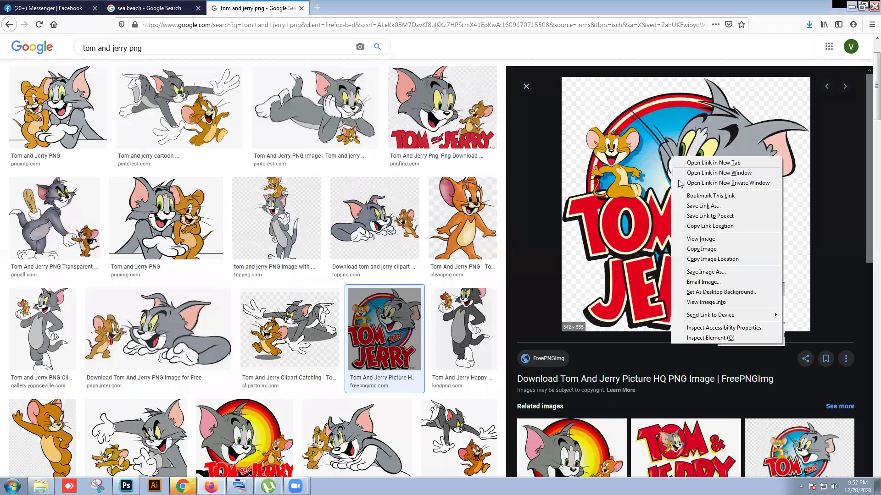
pyautogui.click(706, 272)
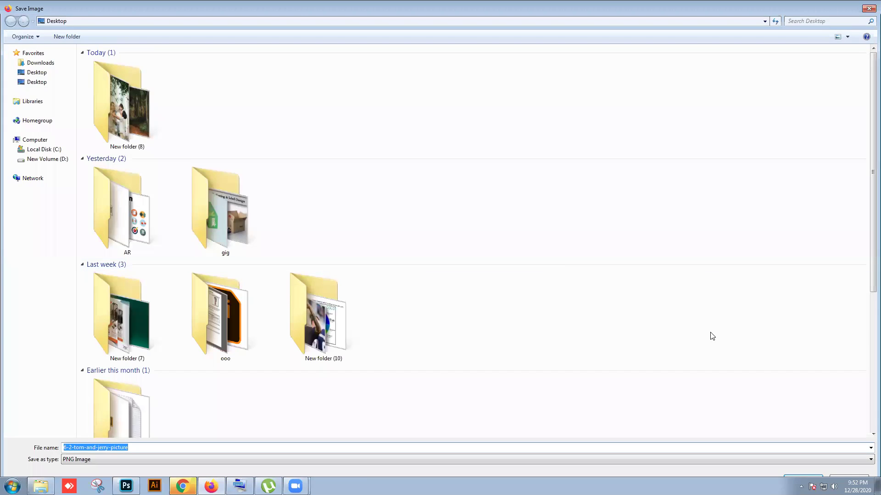
pyautogui.click(800, 487)
pyautogui.click(730, 471)
pyautogui.click(797, 478)
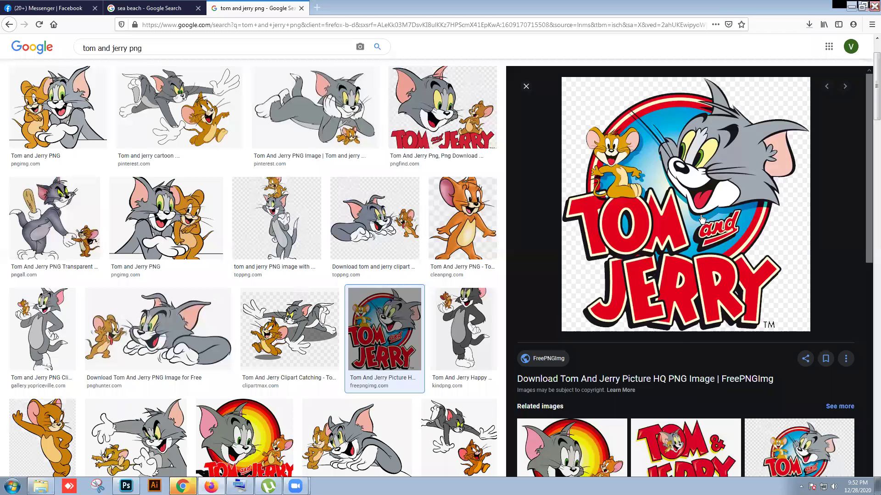
# Step: Open the downloaded 6-2-tom-and-jerry-picture.png in Photoshop as its own document, and close it
pyautogui.click(810, 27)
pyautogui.click(802, 45)
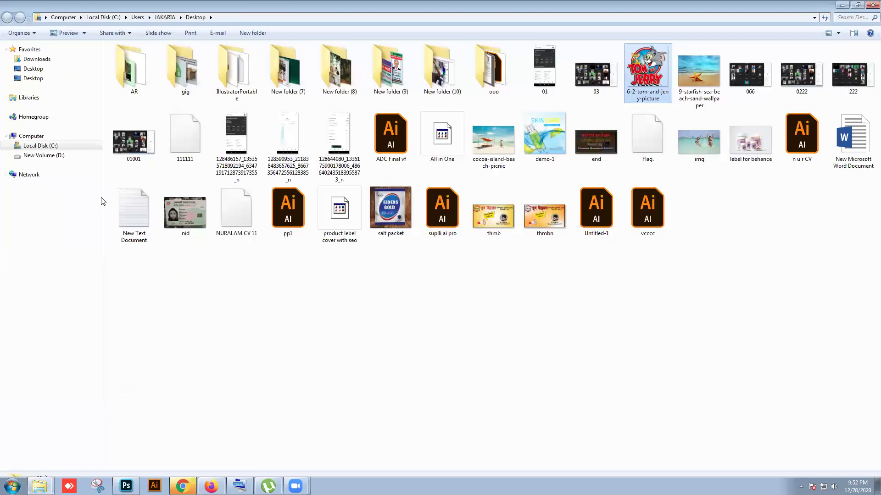
pyautogui.moveTo(652, 87); pyautogui.dragTo(228, 389)
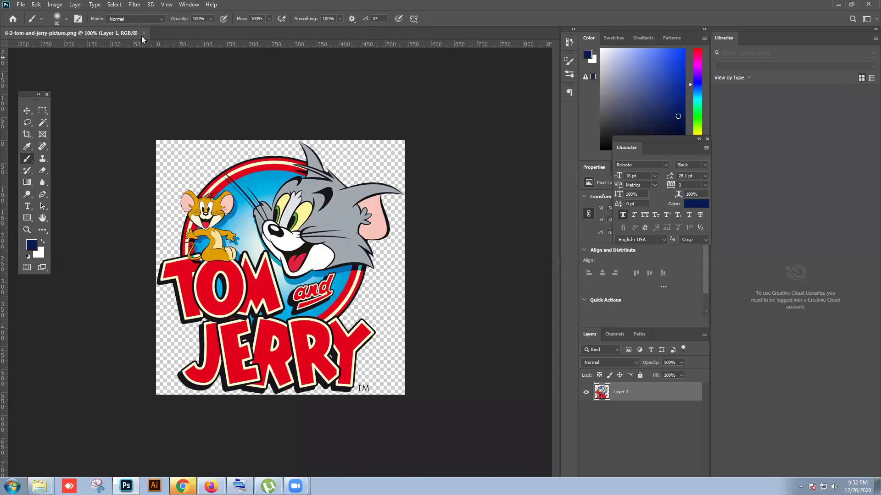
pyautogui.click(144, 33)
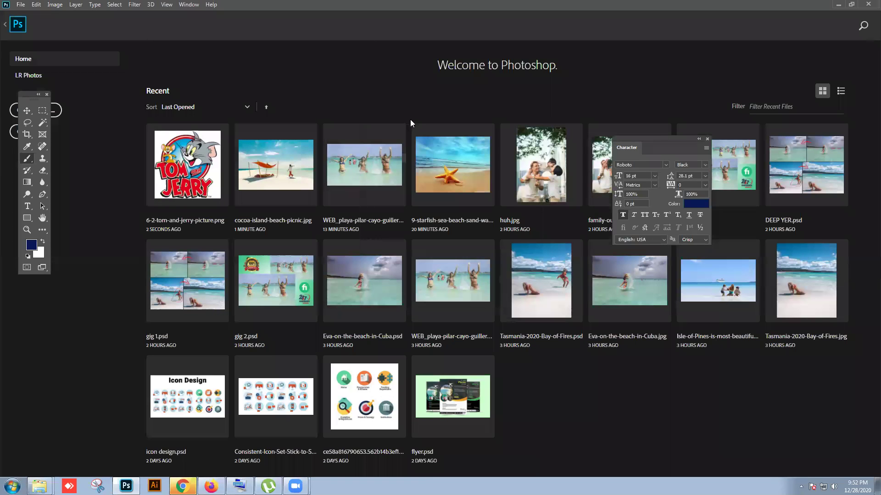
# Step: Open the recent cocoa-island-beach-picnic.jpg and place the downloaded 6-2-tom-and-jerry-picture.png over the walking man
pyautogui.click(282, 171)
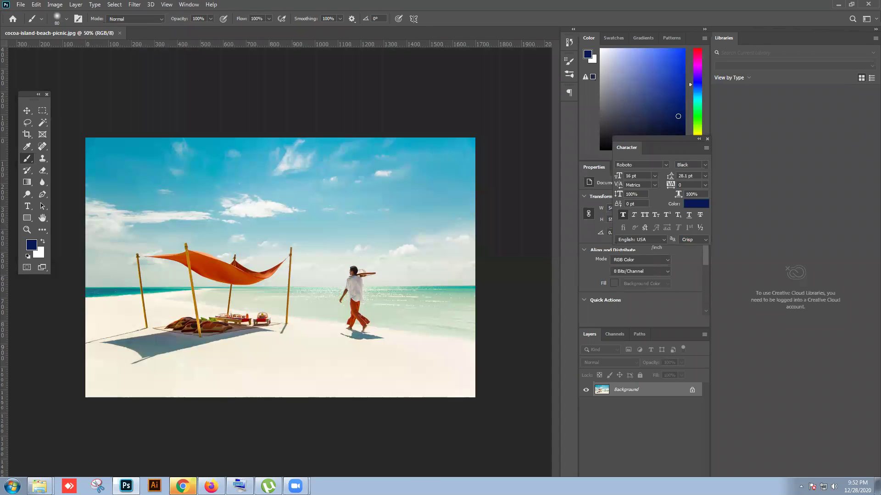
pyautogui.click(211, 486)
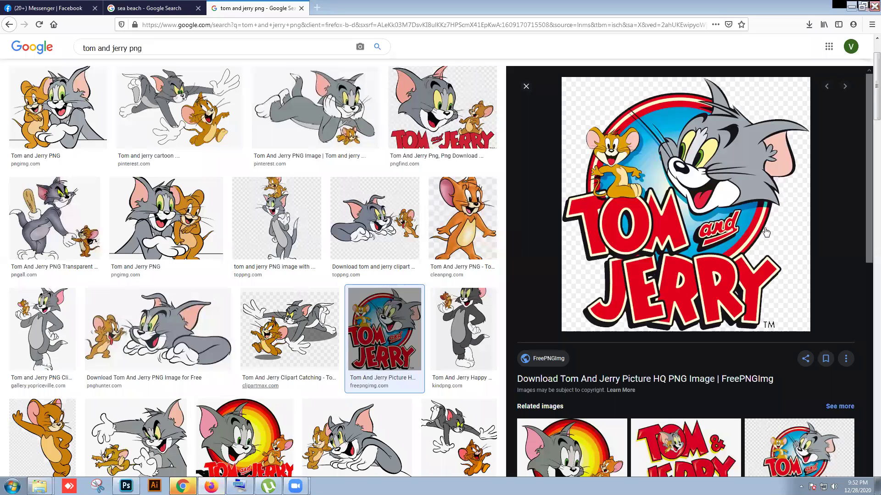
pyautogui.click(809, 24)
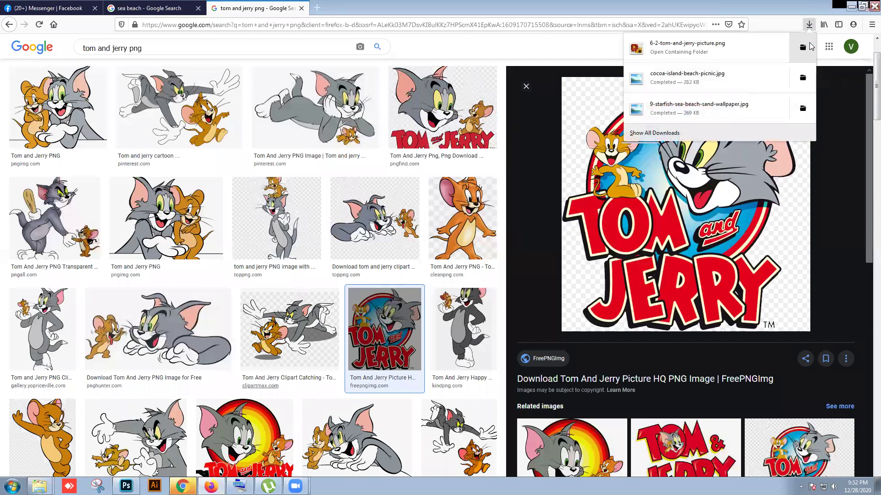
pyautogui.click(802, 103)
pyautogui.moveTo(648, 71); pyautogui.dragTo(394, 383)
pyautogui.moveTo(365, 354); pyautogui.dragTo(394, 354)
pyautogui.press('Return')
pyautogui.press('b')
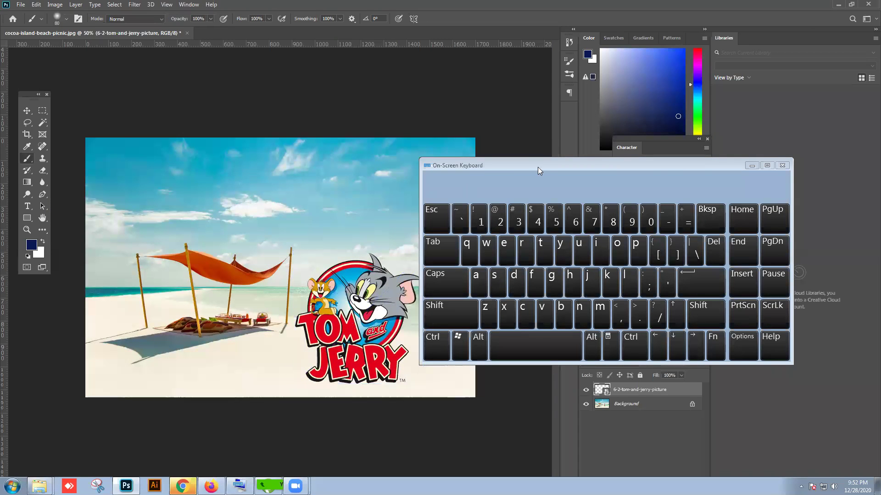
# Step: Move the on-screen keyboard aside, scale the Tom and Jerry logo to about 299.58%, and position it over the walking man
pyautogui.moveTo(546, 168); pyautogui.dragTo(652, 176)
pyautogui.click(27, 111)
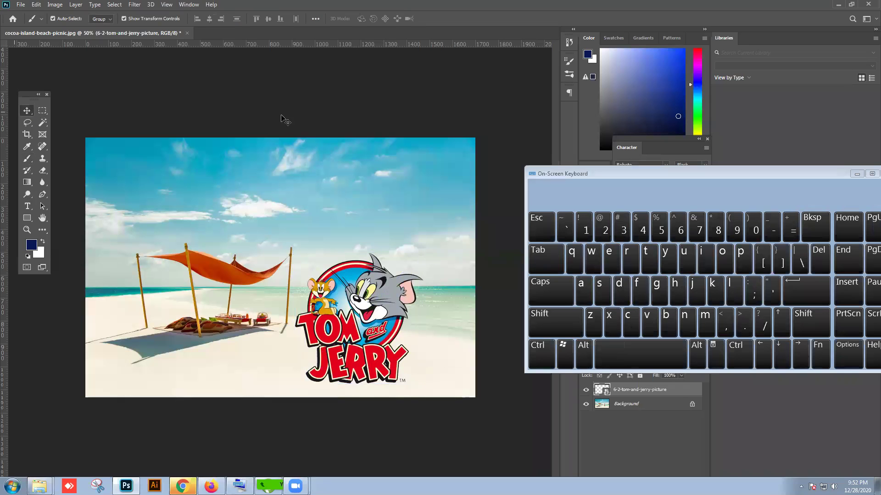
pyautogui.moveTo(358, 314)
pyautogui.mouseDown()
pyautogui.moveTo(370, 214)
pyautogui.moveTo(343, 297)
pyautogui.moveTo(357, 307)
pyautogui.moveTo(164, 155)
pyautogui.moveTo(157, 173)
pyautogui.moveTo(361, 250)
pyautogui.moveTo(424, 217)
pyautogui.mouseUp()
pyautogui.moveTo(347, 145); pyautogui.dragTo(386, 185)
pyautogui.moveTo(414, 215); pyautogui.dragTo(342, 287)
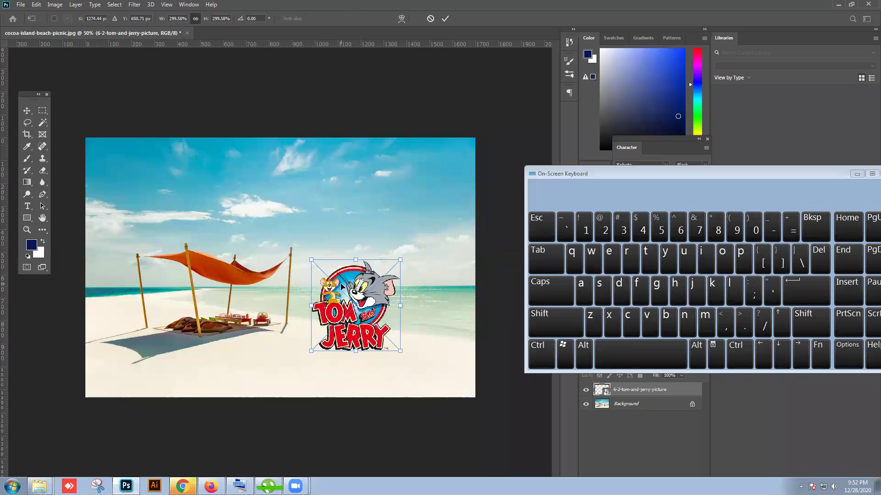
pyautogui.click(417, 418)
pyautogui.moveTo(362, 330)
pyautogui.mouseDown()
pyautogui.moveTo(362, 288)
pyautogui.moveTo(371, 328)
pyautogui.mouseUp()
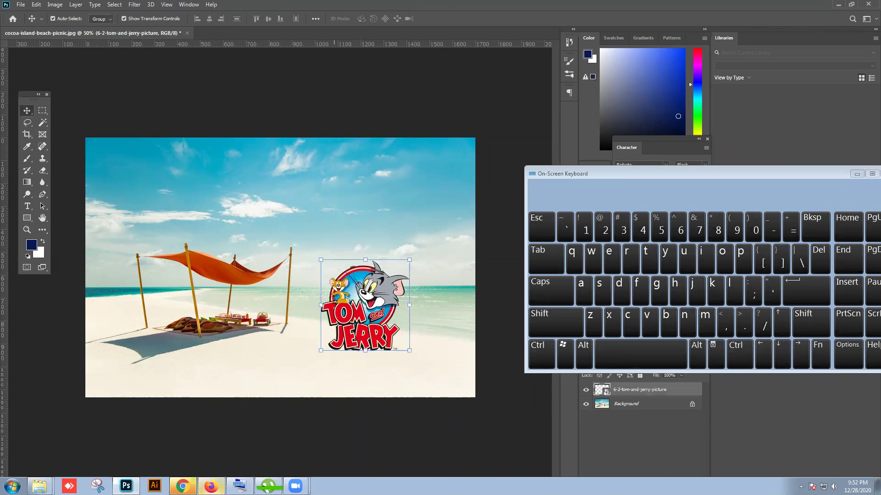
# Step: Switch to Firefox and shorten the image search to "tom and jerry"
pyautogui.click(210, 486)
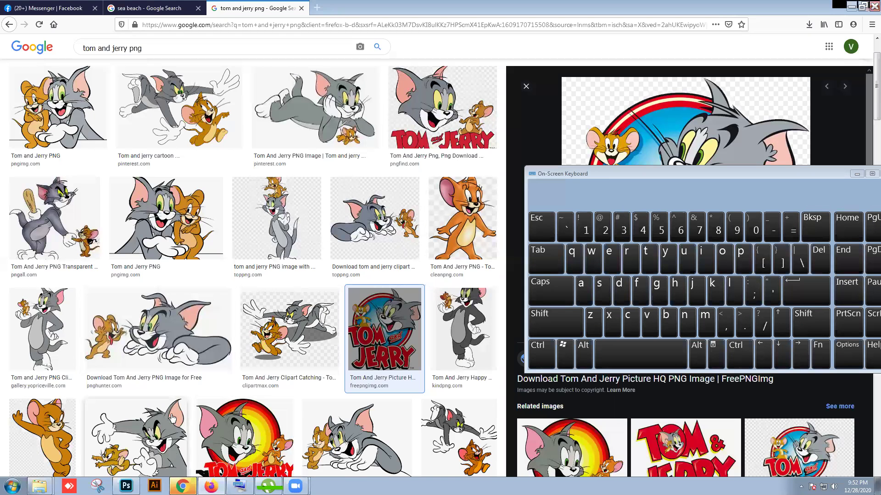
pyautogui.click(135, 436)
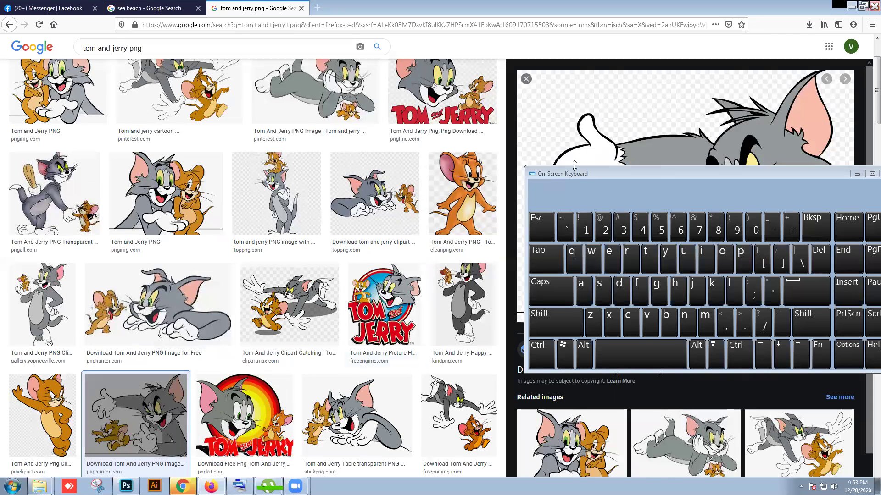
pyautogui.moveTo(128, 48); pyautogui.dragTo(219, 42)
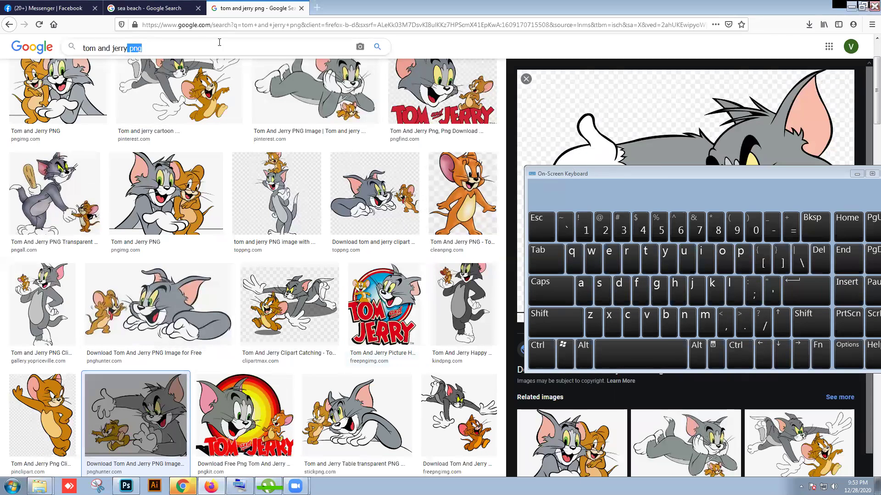
pyautogui.press('BackSpace')
pyautogui.press('Return')
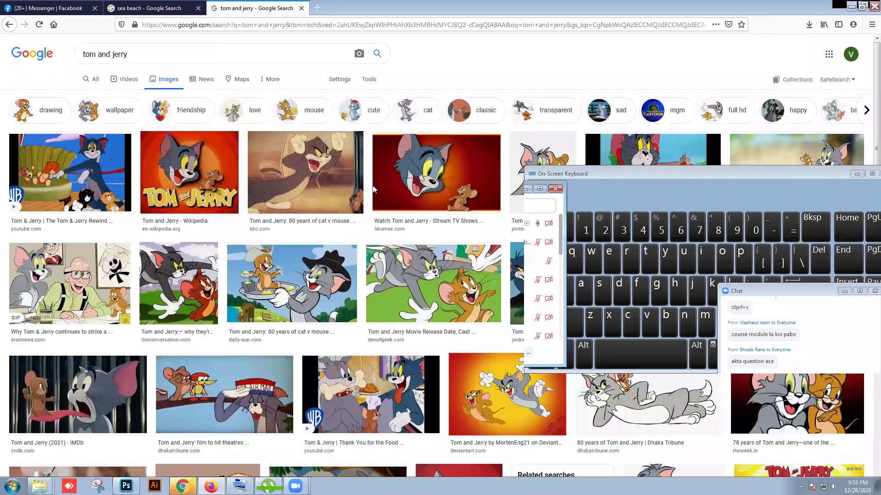
# Step: Open the Pinterest Tom and Jerry cartoon result and save it to the Desktop as a JPEG image, moving the on-screen keyboard aside
pyautogui.moveTo(593, 175); pyautogui.dragTo(602, 303)
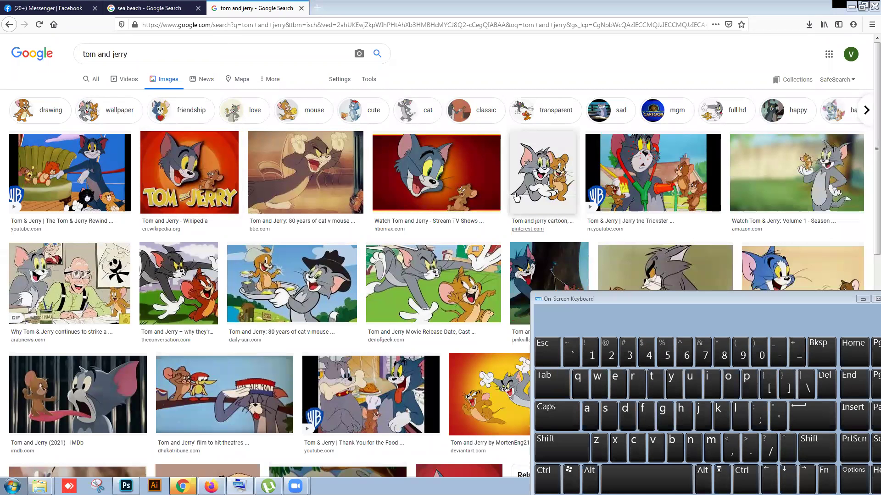
pyautogui.click(550, 198)
pyautogui.moveTo(698, 303); pyautogui.dragTo(628, 371)
pyautogui.rightClick(626, 192)
pyautogui.click(665, 305)
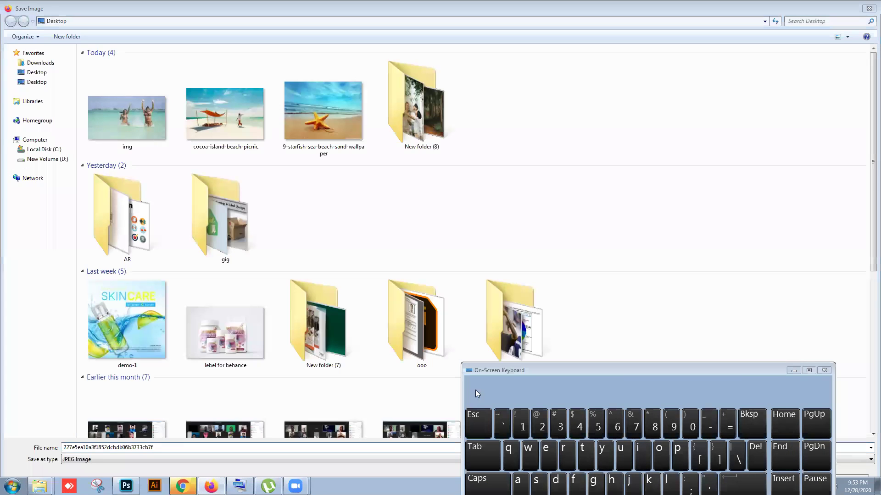
pyautogui.moveTo(518, 373); pyautogui.dragTo(535, 132)
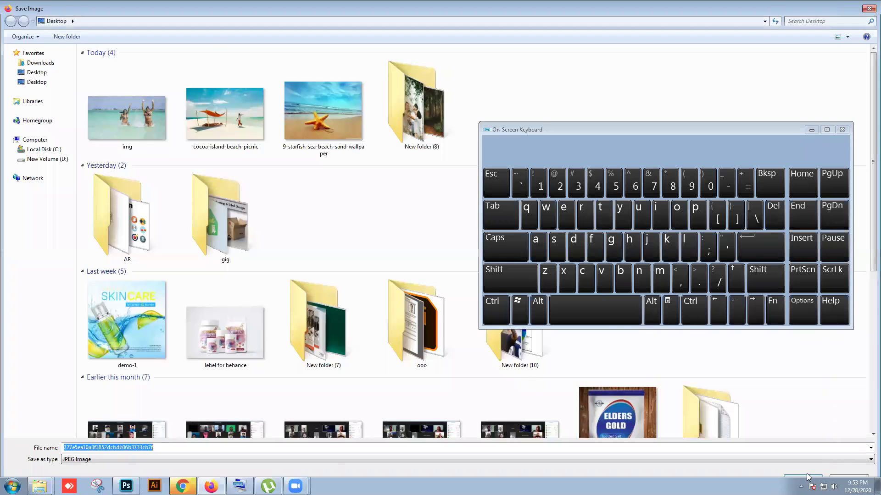
pyautogui.click(805, 478)
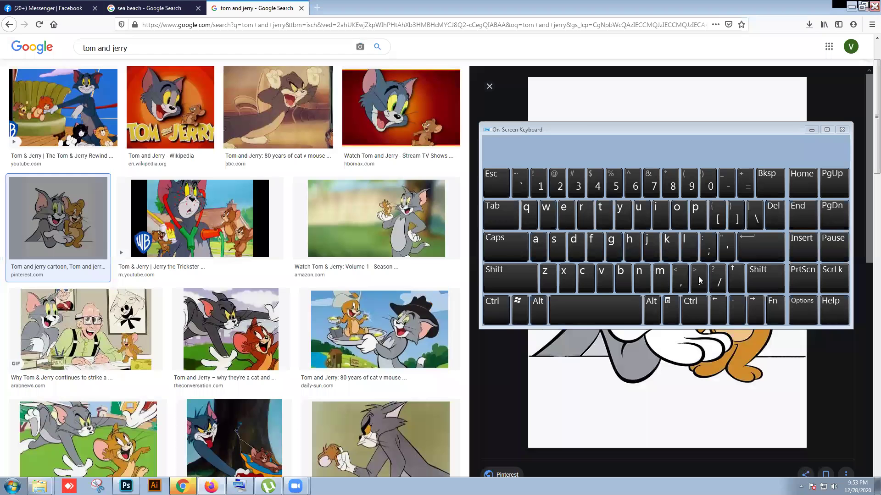
# Step: Place the downloaded Tom and Jerry JPEG into the beach photo, shrink it, and position it in the sky beside the canopy
pyautogui.click(814, 19)
pyautogui.click(802, 48)
pyautogui.moveTo(137, 138); pyautogui.dragTo(229, 298)
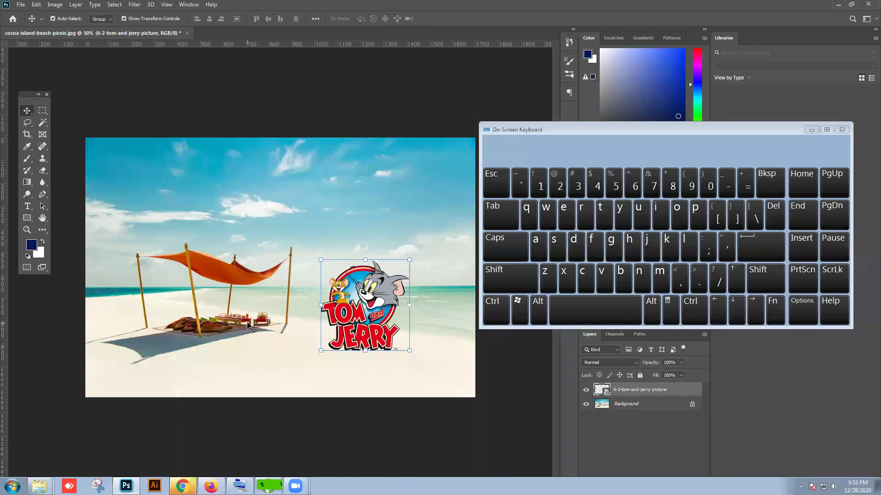
pyautogui.moveTo(273, 280); pyautogui.dragTo(163, 261)
pyautogui.moveTo(251, 133); pyautogui.dragTo(152, 244)
pyautogui.moveTo(135, 278); pyautogui.dragTo(267, 200)
pyautogui.click(445, 19)
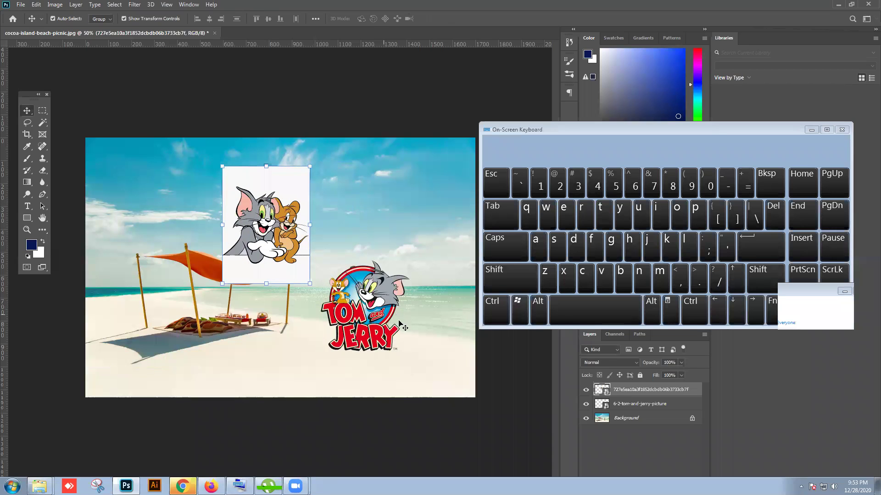
# Step: Move the transparent logo and the white-backed picture around the beach photo, leaving the white-backed one over the canopy
pyautogui.moveTo(396, 340); pyautogui.dragTo(388, 324)
pyautogui.click(376, 304)
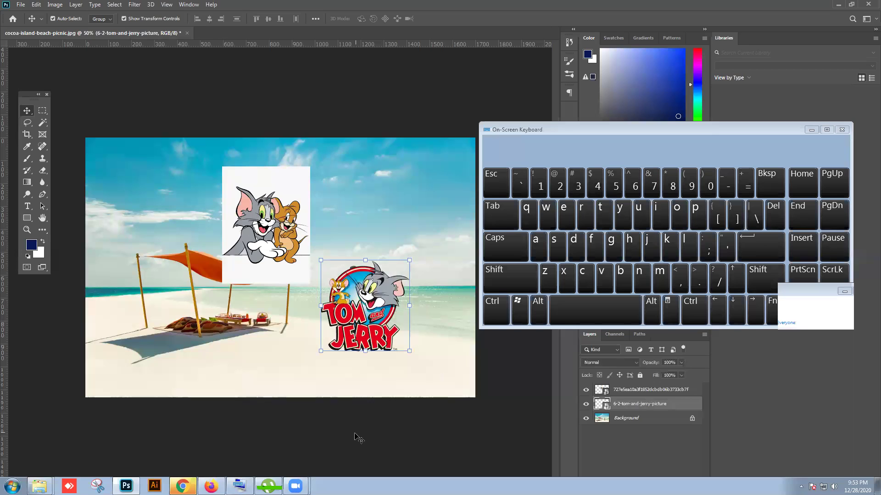
pyautogui.moveTo(299, 274); pyautogui.dragTo(240, 277)
pyautogui.moveTo(371, 309); pyautogui.dragTo(377, 289)
pyautogui.moveTo(238, 258); pyautogui.dragTo(219, 250)
pyautogui.moveTo(330, 307); pyautogui.dragTo(339, 303)
pyautogui.moveTo(183, 239); pyautogui.dragTo(206, 285)
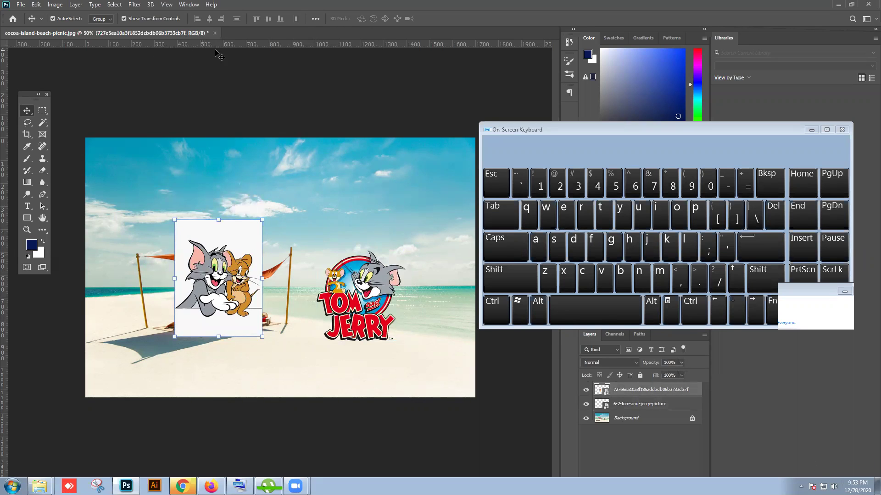
# Step: Close cocoa-island-beach-picnic.jpg without saving and switch to Firefox
pyautogui.click(214, 32)
pyautogui.click(436, 185)
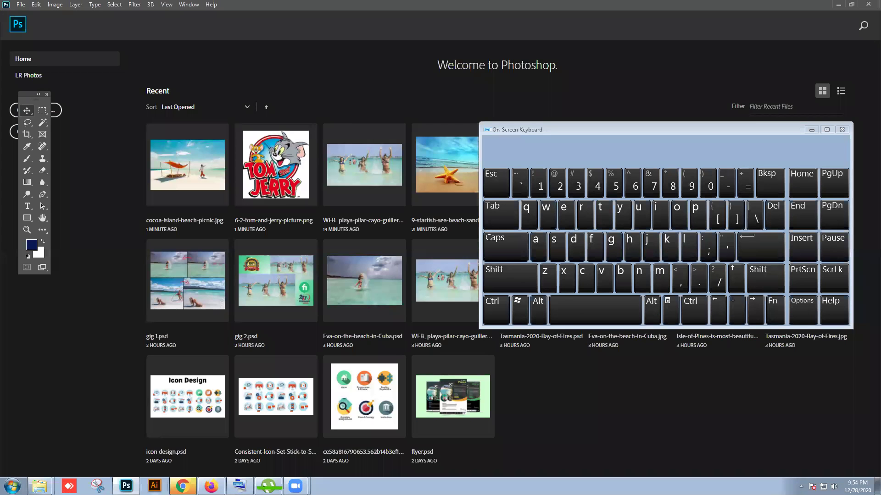
pyautogui.hotkey('alt', 'Tab')
# Step: Search Google for "t shirt mockup" in a new tab
pyautogui.click(317, 7)
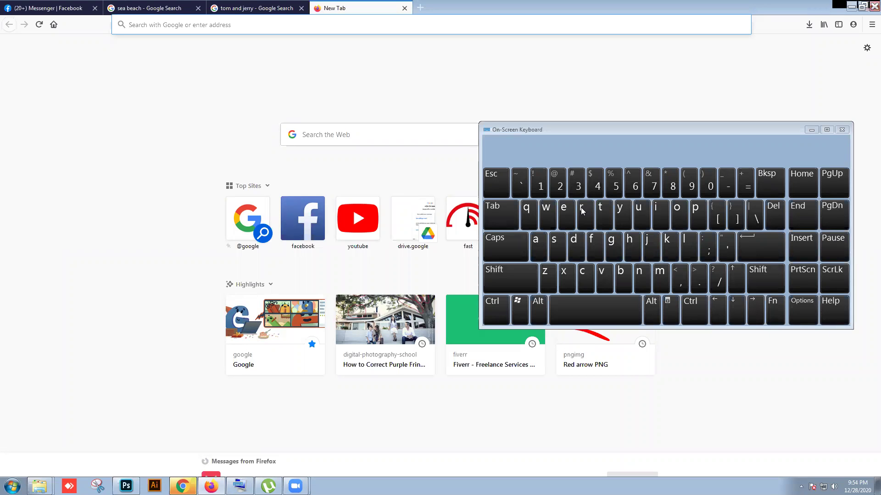
pyautogui.write('t shirt')
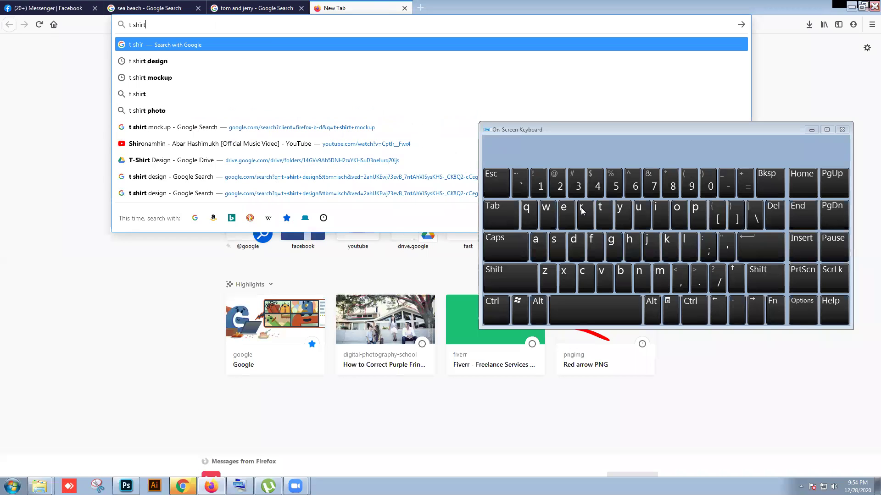
pyautogui.press('Down')
pyautogui.press('Down')
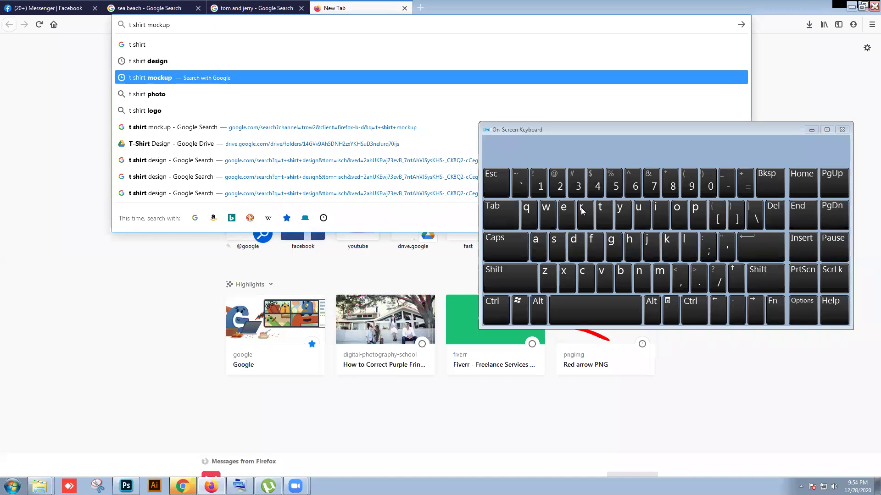
pyautogui.press('Return')
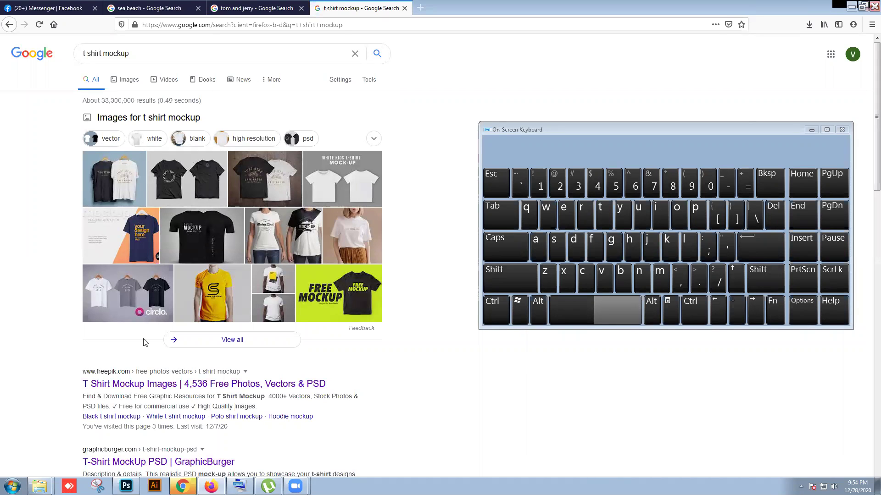
# Step: Open Freepik's T Shirt Mockup Images results and choose the free mockup of a jacketed woman in a gun-slogan t-shirt
pyautogui.click(129, 388)
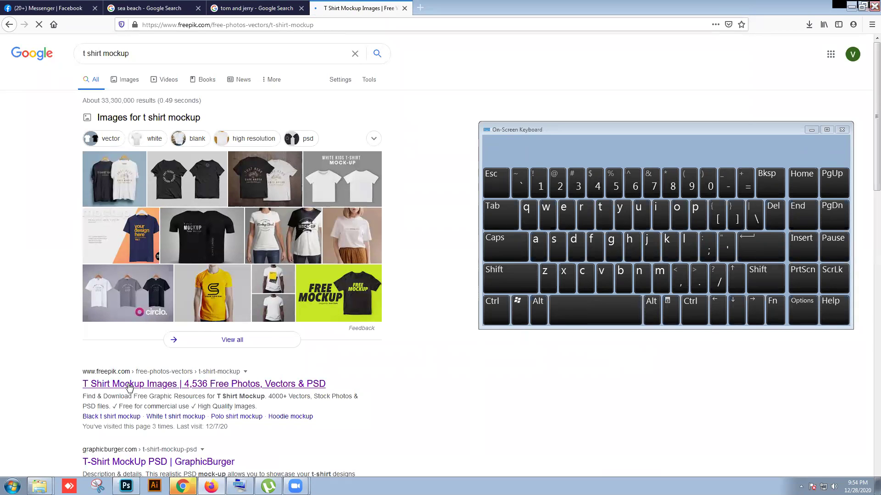
pyautogui.scroll(-3, 318, 376)
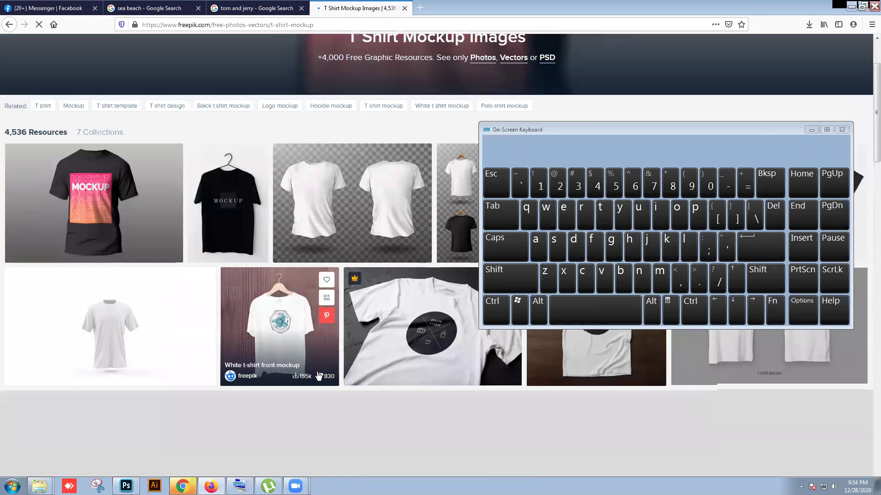
pyautogui.scroll(-2, 319, 376)
pyautogui.scroll(-3, 373, 361)
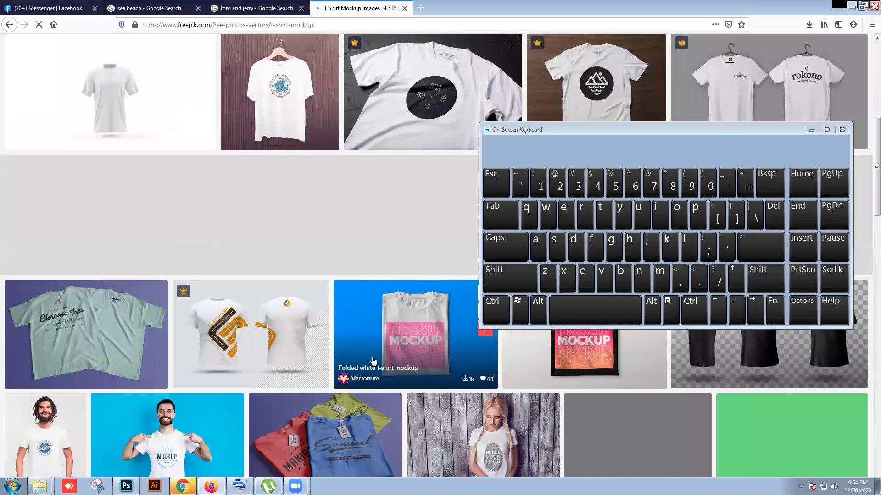
pyautogui.scroll(-4, 373, 361)
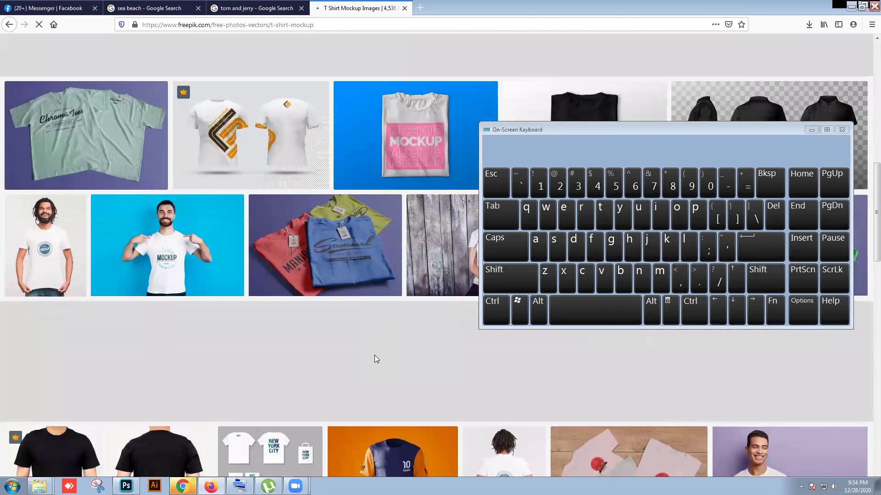
pyautogui.scroll(-3, 374, 355)
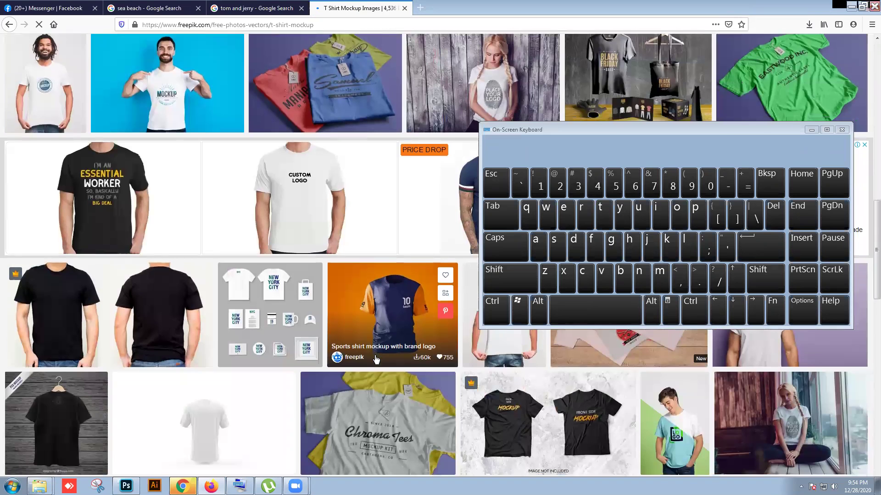
pyautogui.scroll(-6, 375, 359)
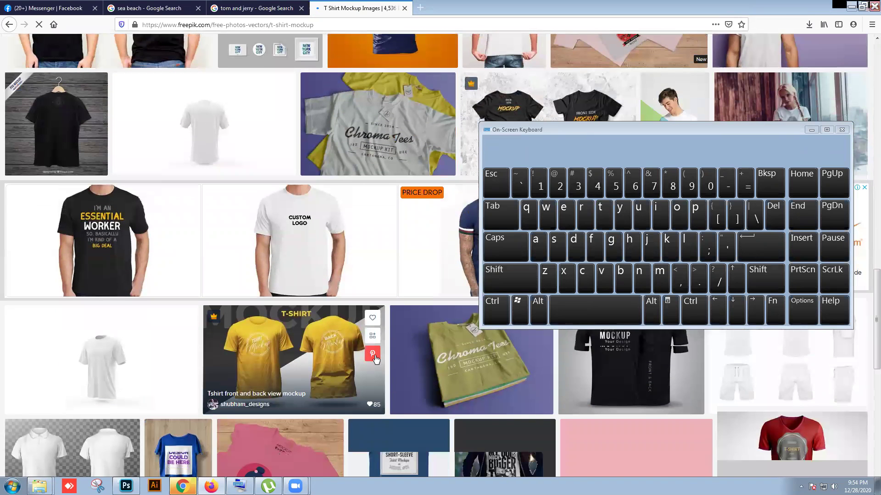
pyautogui.scroll(-3, 375, 359)
pyautogui.click(496, 353)
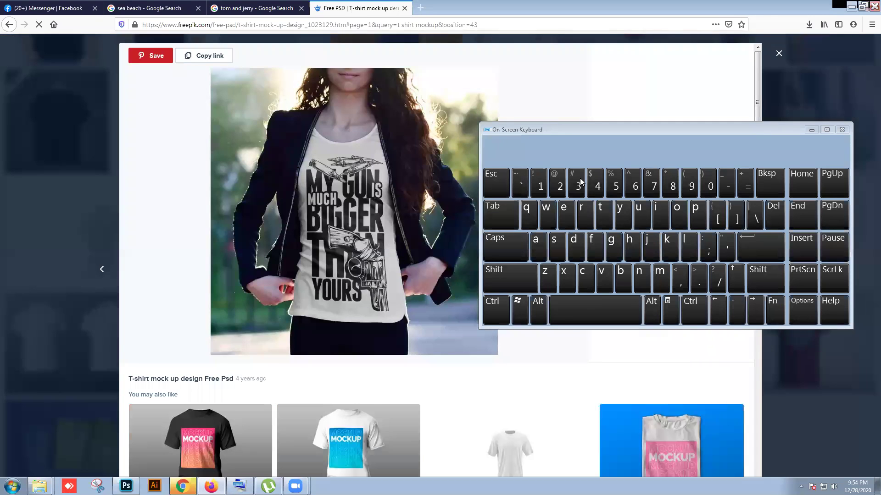
# Step: Minimize the on-screen keyboard, start the free download of the t-shirt mockup, and check its progress
pyautogui.click(811, 131)
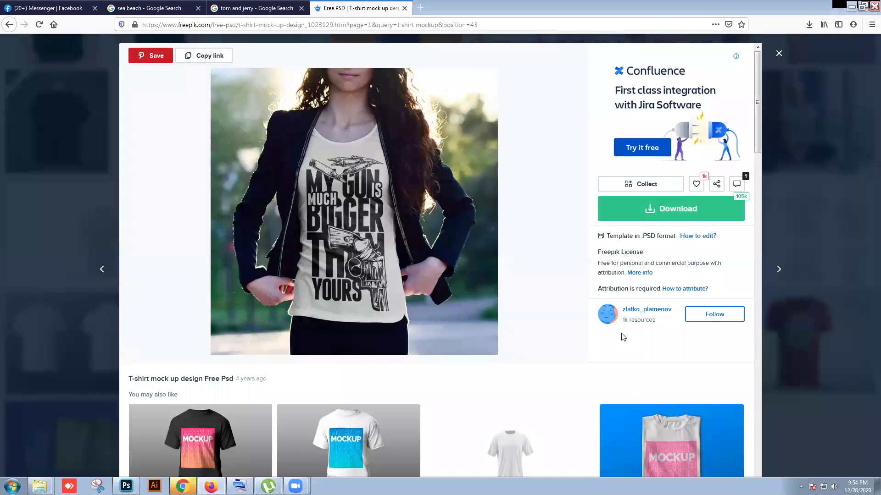
pyautogui.click(656, 215)
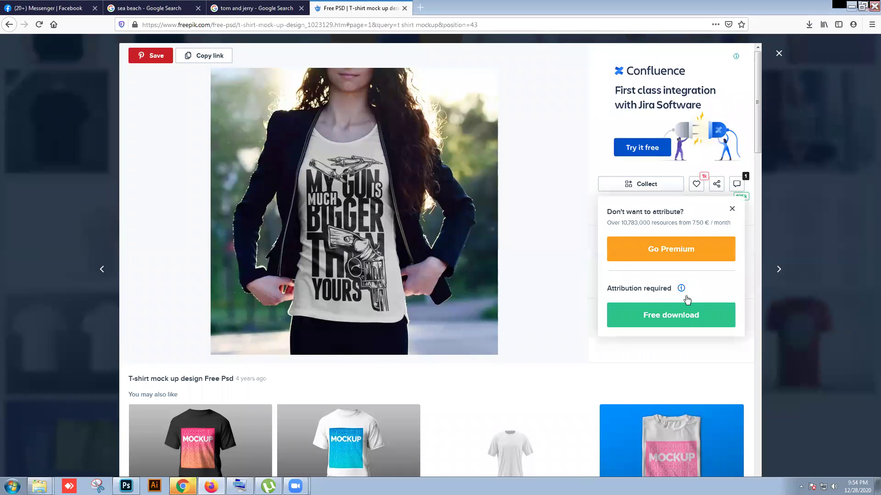
pyautogui.click(688, 315)
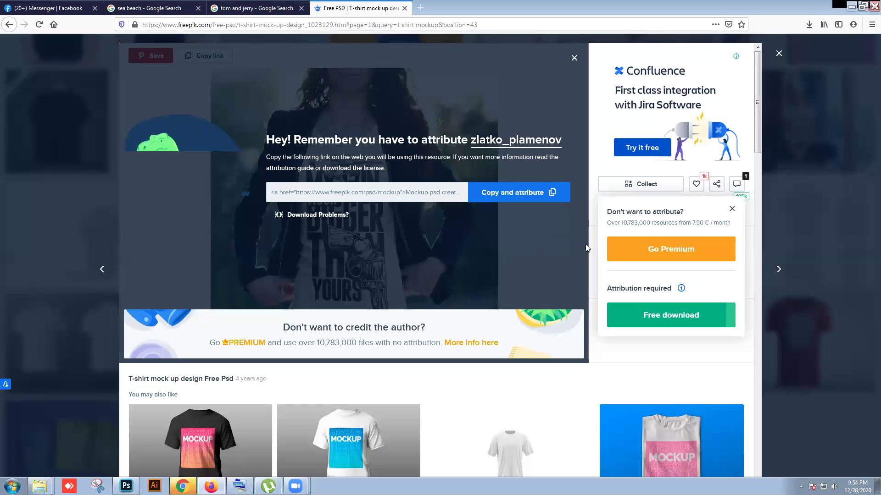
pyautogui.click(806, 29)
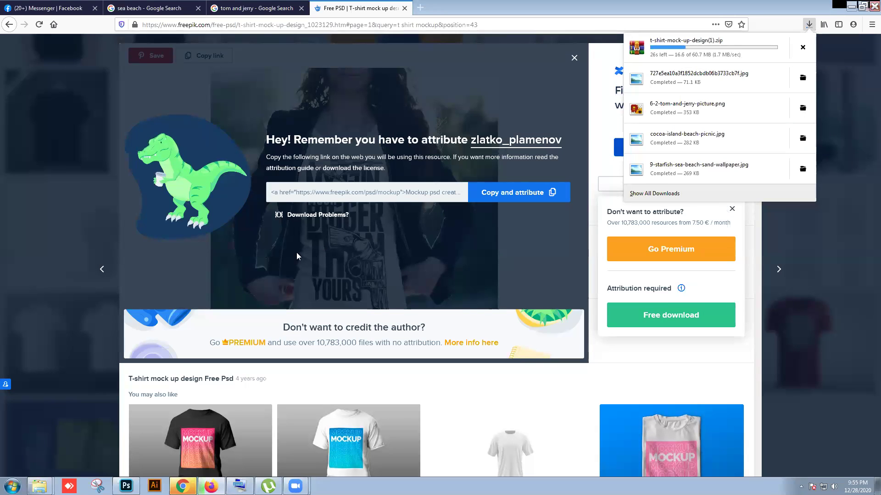
# Step: Run the fast.com internet speed test in a new tab and check the mockup archive's download progress in between
pyautogui.click(419, 17)
pyautogui.click(420, 8)
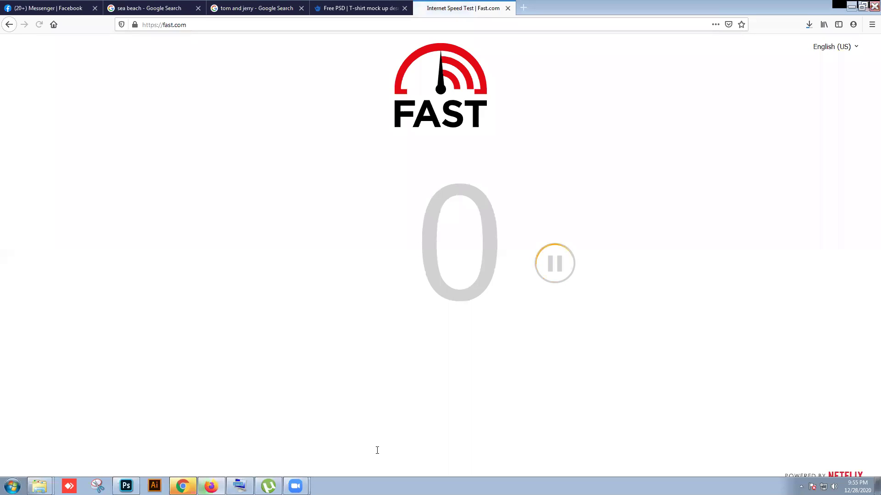
pyautogui.click(351, 5)
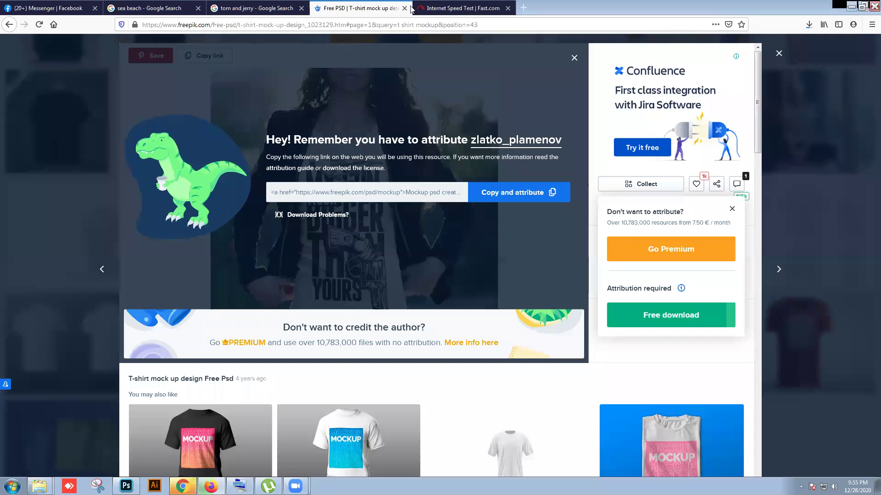
pyautogui.click(453, 9)
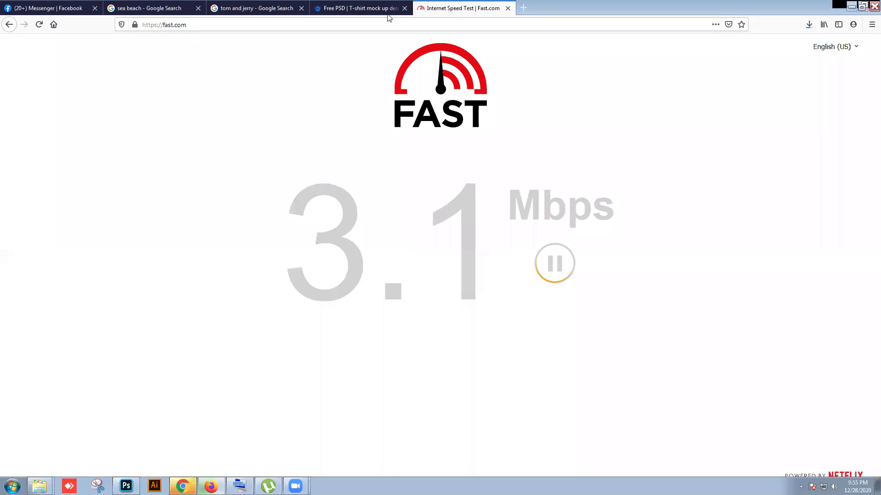
pyautogui.click(363, 8)
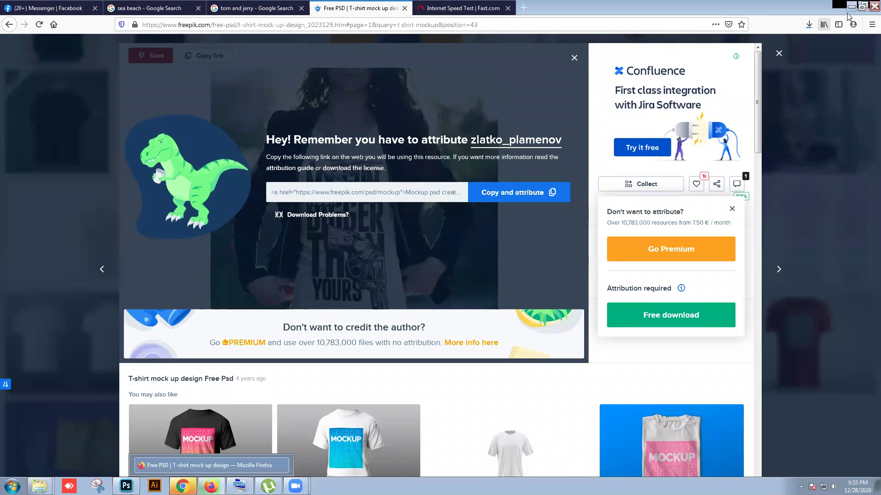
pyautogui.click(809, 25)
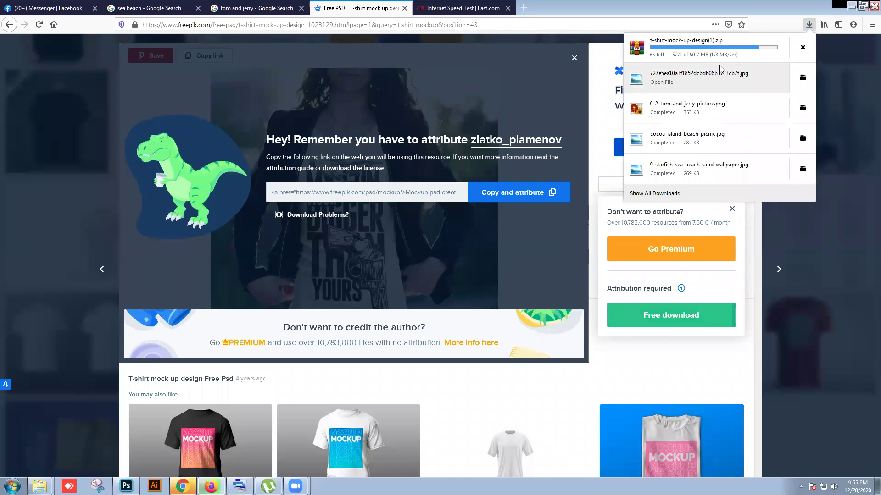
pyautogui.click(459, 8)
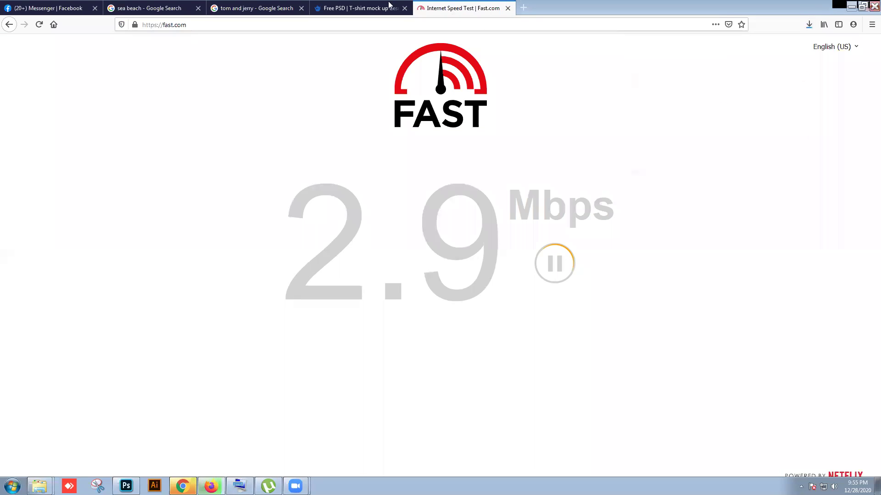
pyautogui.click(363, 6)
pyautogui.click(809, 25)
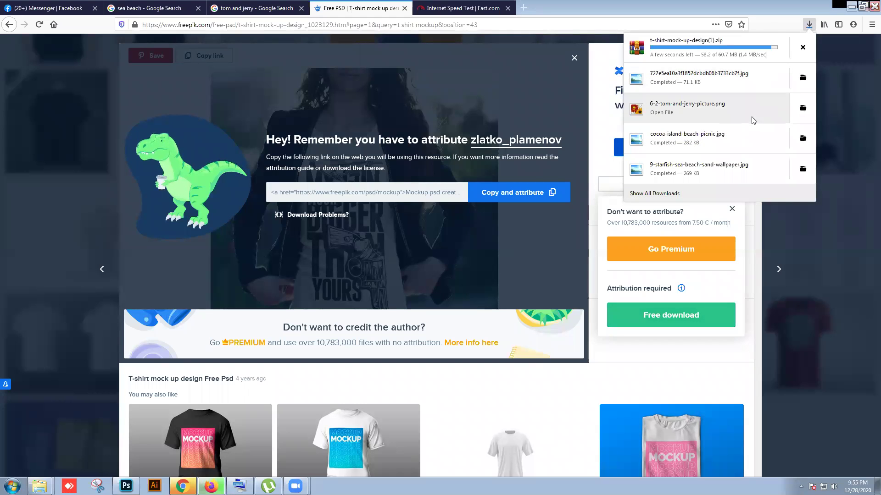
# Step: Show t-shirt-mock-up-design(1).zip in the Downloads folder and extract it into a folder of the same name
pyautogui.click(806, 56)
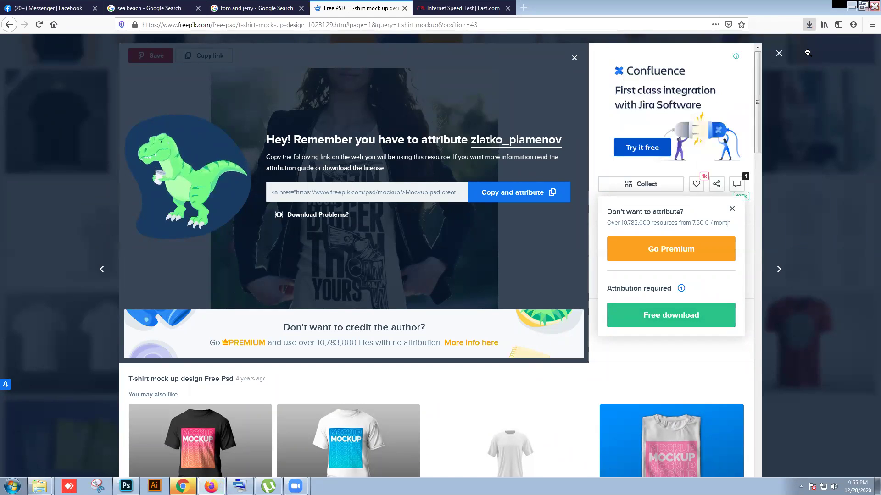
pyautogui.rightClick(117, 78)
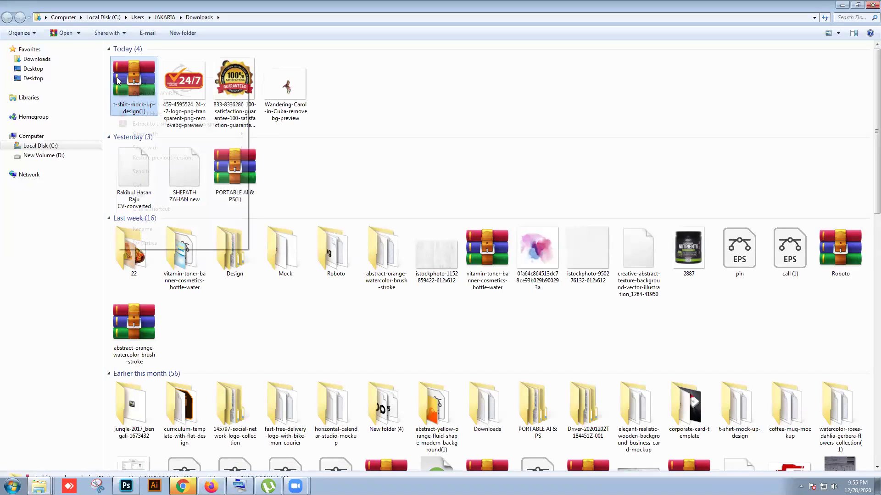
pyautogui.click(160, 104)
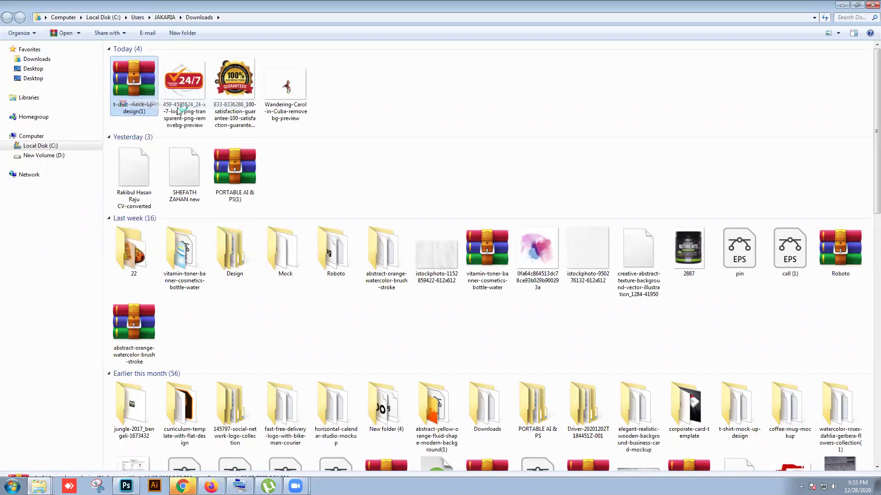
pyautogui.click(470, 345)
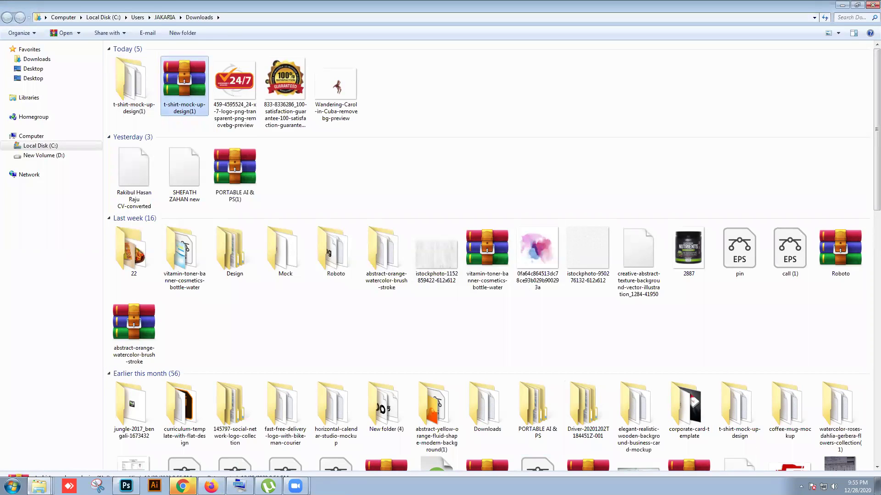
# Step: Open OJYV111.psd from the extracted t-shirt-mock-up-design(1) folder in Adobe Photoshop 2020
pyautogui.doubleClick(131, 94)
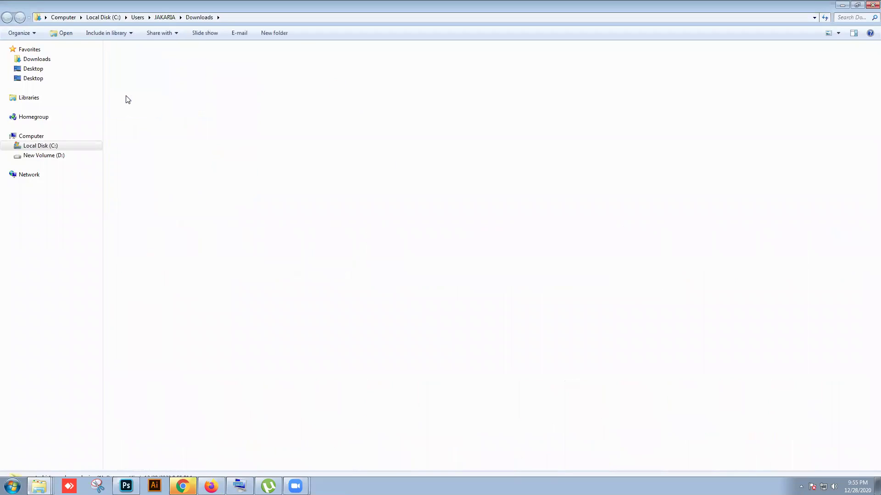
pyautogui.doubleClick(152, 87)
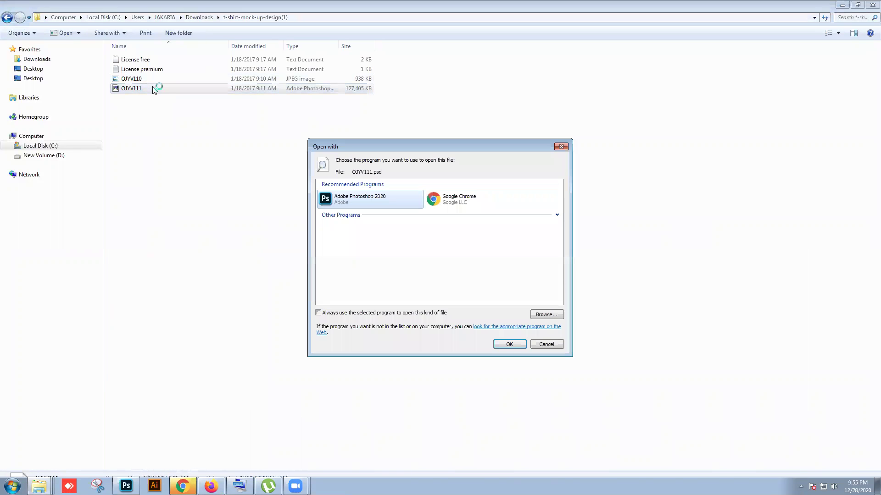
pyautogui.click(498, 344)
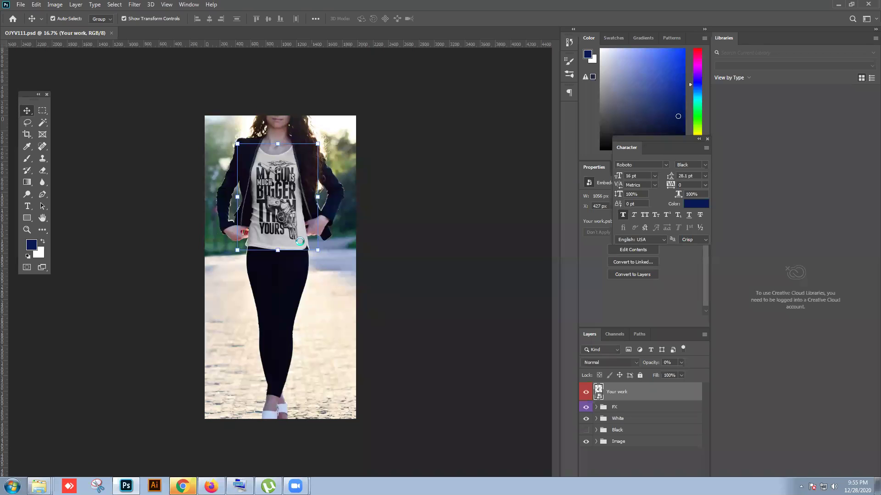
# Step: Examine the printed t-shirt in the mockup closely and open the contents of the Your work smart object
pyautogui.click(395, 226)
pyautogui.keyDown('alt'); pyautogui.scroll(2, 394, 227); pyautogui.keyUp('alt')
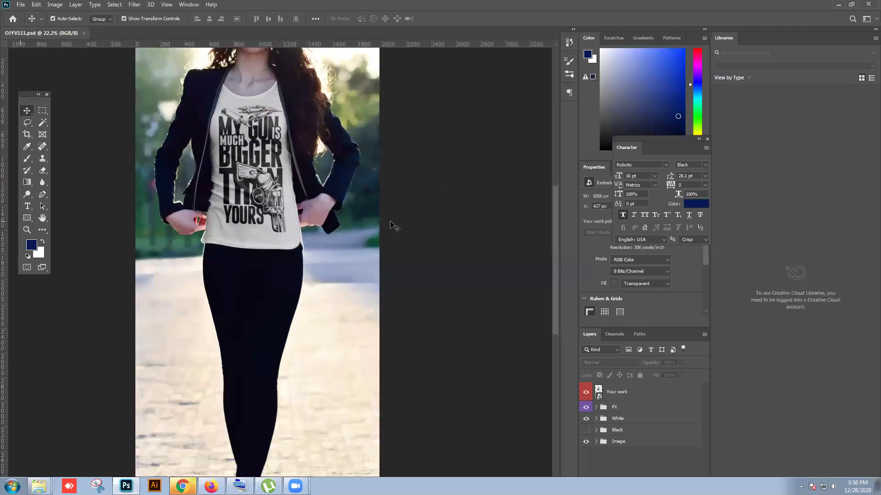
pyautogui.scroll(3, 398, 236)
pyautogui.keyDown('alt'); pyautogui.scroll(2, 394, 243); pyautogui.keyUp('alt')
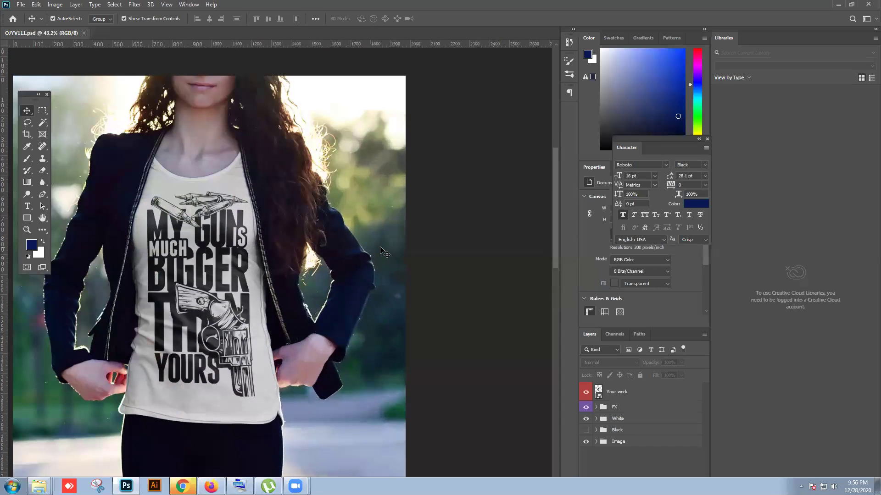
pyautogui.click(242, 235)
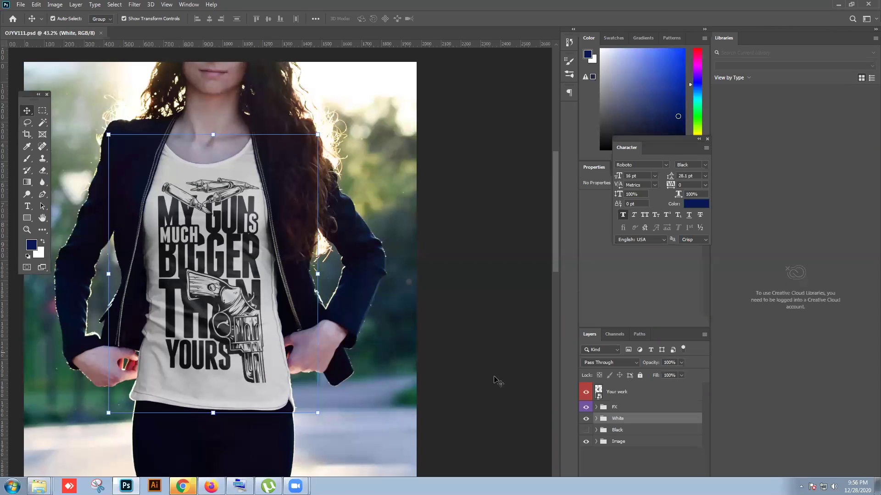
pyautogui.click(620, 395)
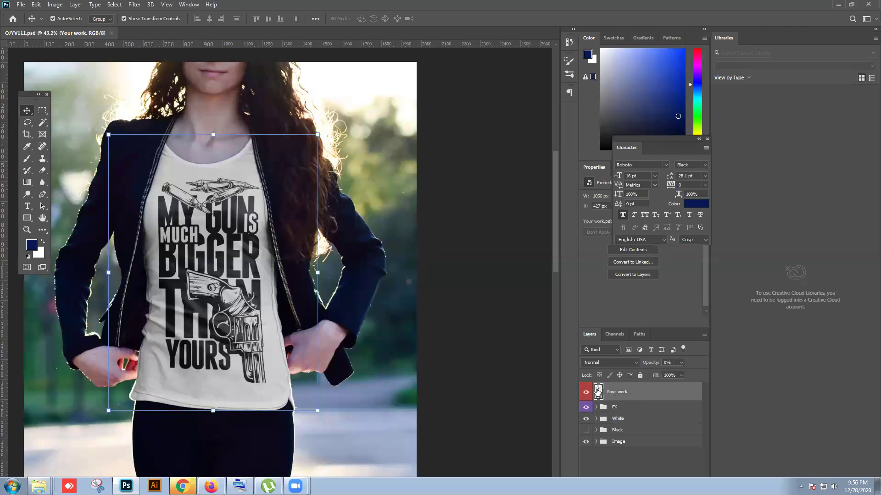
pyautogui.doubleClick(598, 390)
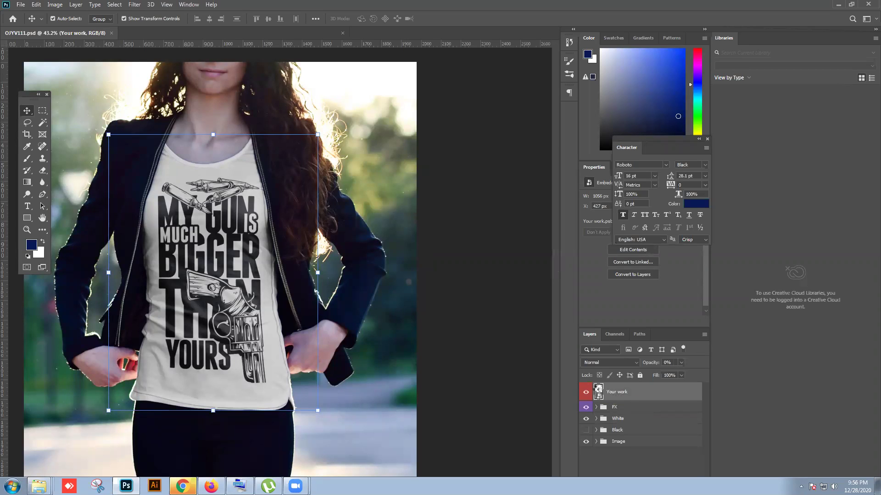
pyautogui.click(456, 317)
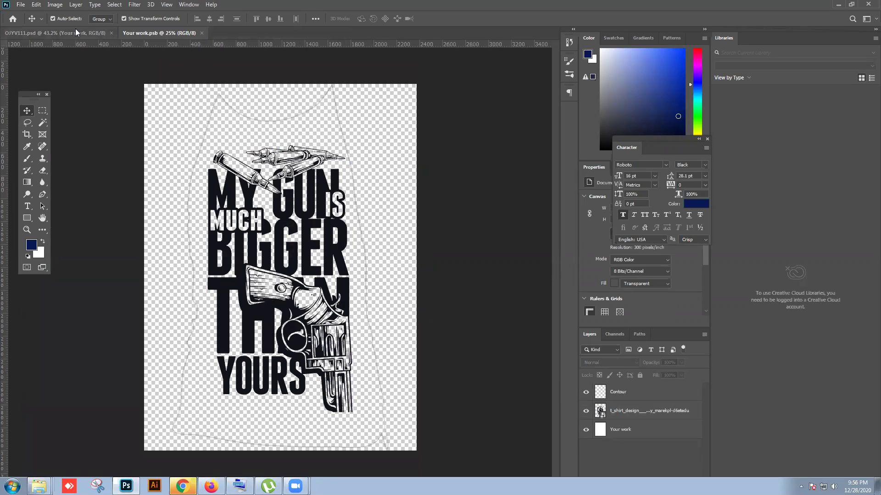
# Step: Compare the mockup with its smart object artwork, close Your work.psb, and select the Your work layer in the mockup
pyautogui.click(101, 35)
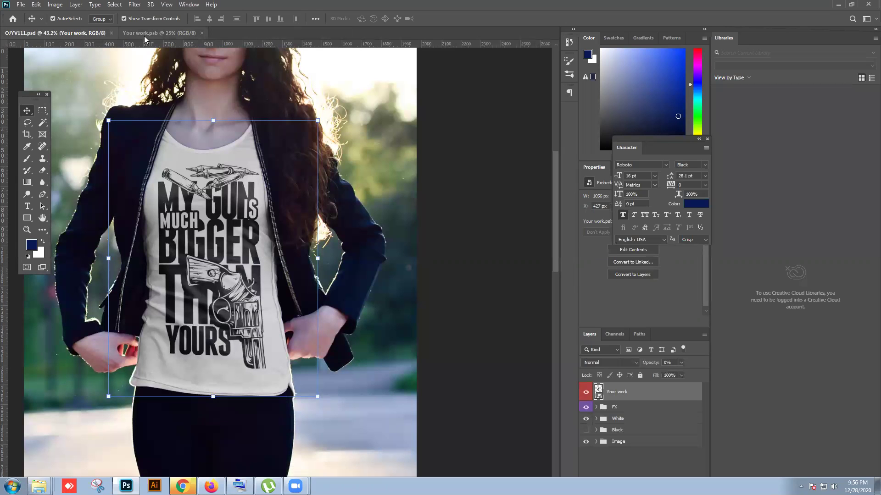
pyautogui.click(158, 32)
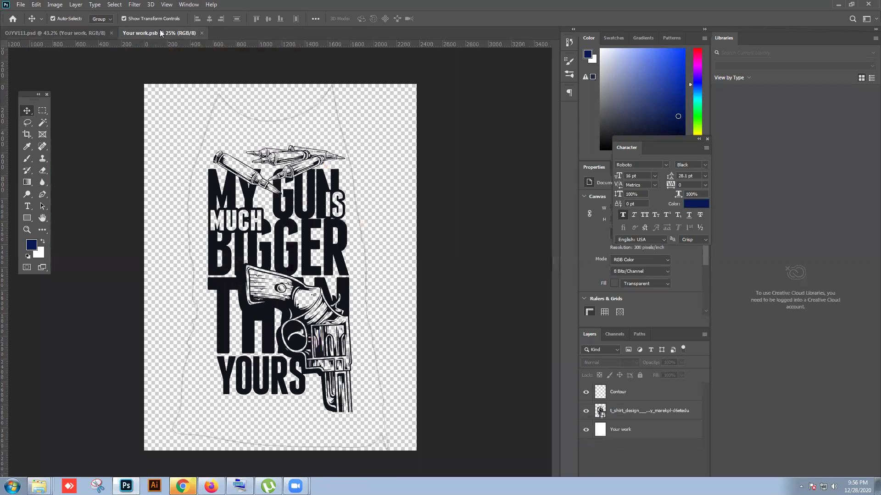
pyautogui.click(202, 33)
pyautogui.click(487, 279)
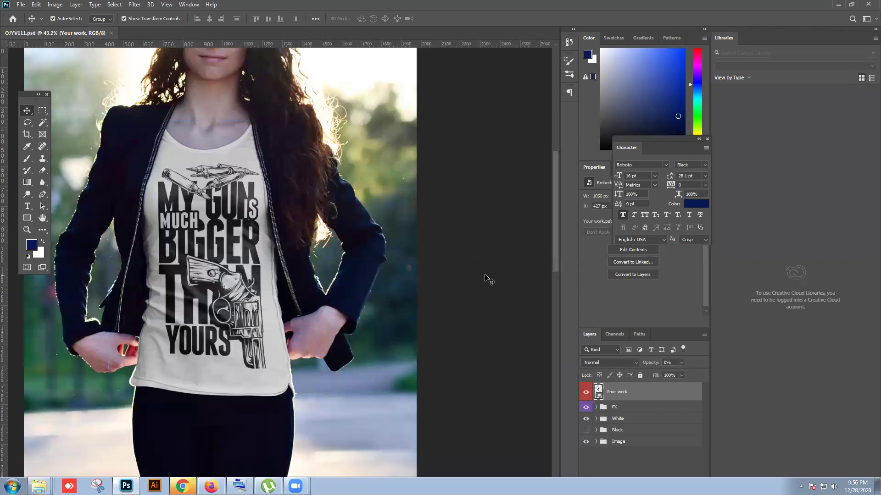
pyautogui.click(662, 397)
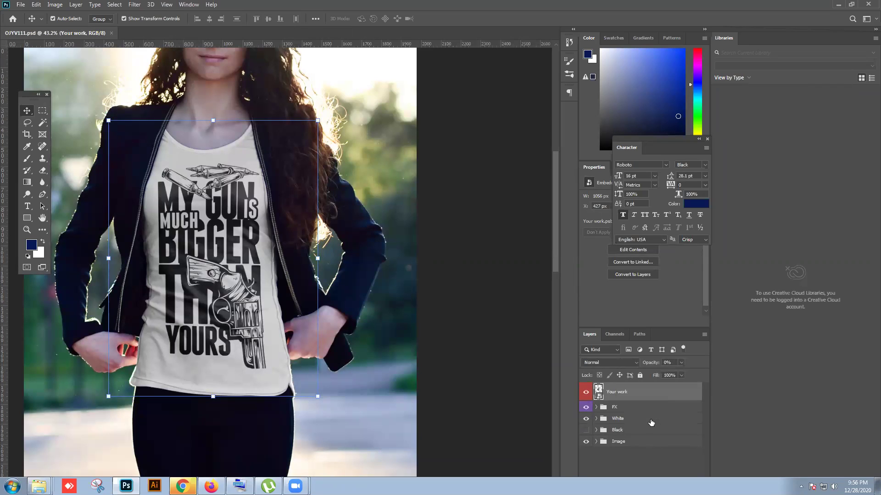
# Step: Open the Your work smart object's contents and place 6-2-tom-and-jerry-picture from the Desktop folder into the document
pyautogui.doubleClick(599, 390)
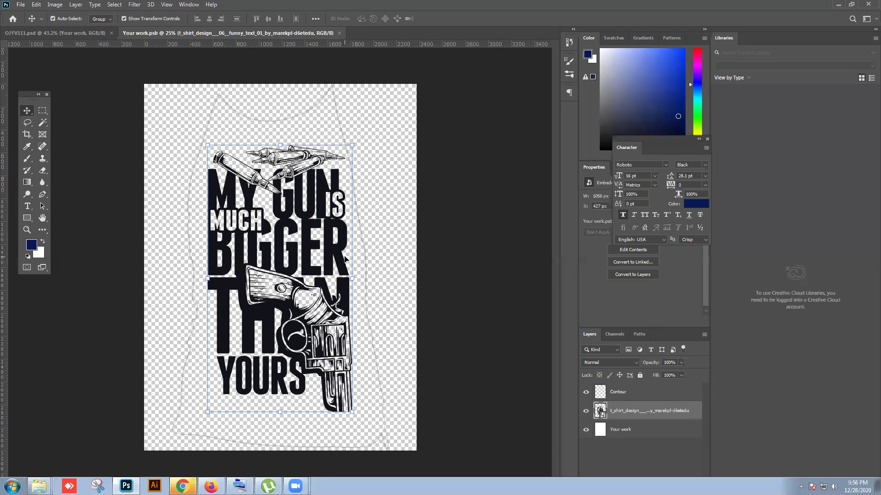
pyautogui.click(430, 258)
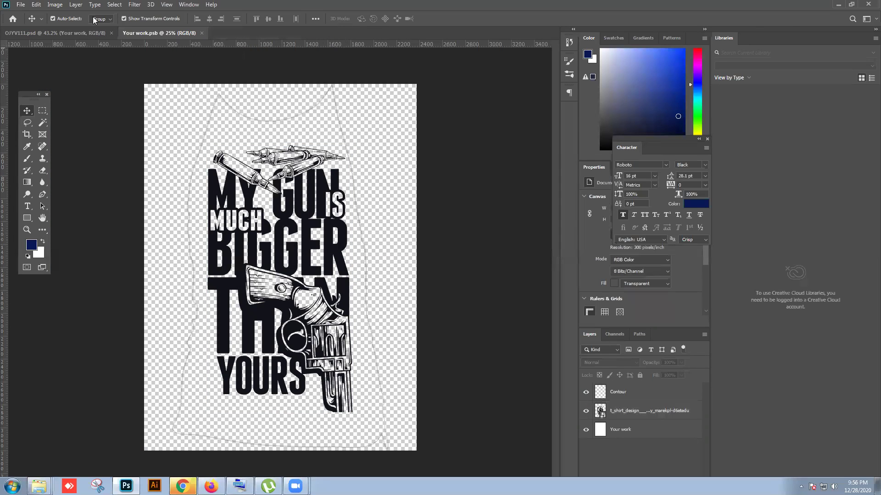
pyautogui.hotkey('alt', 'Tab')
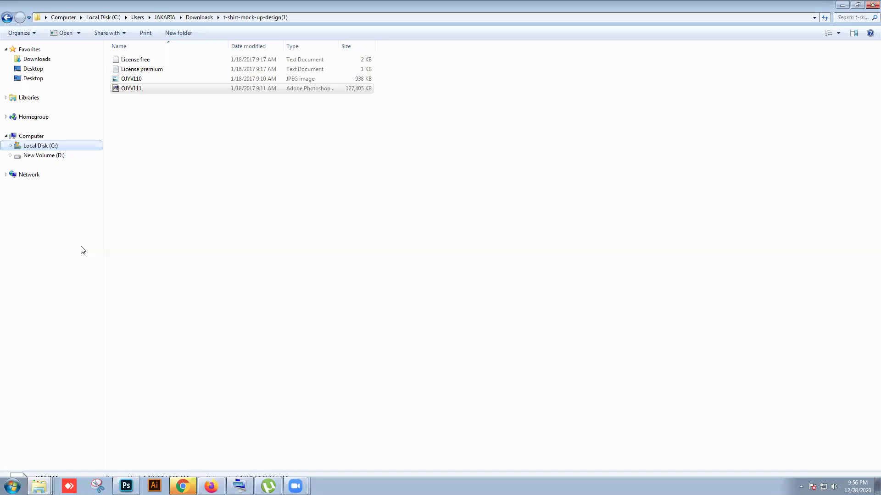
pyautogui.click(842, 5)
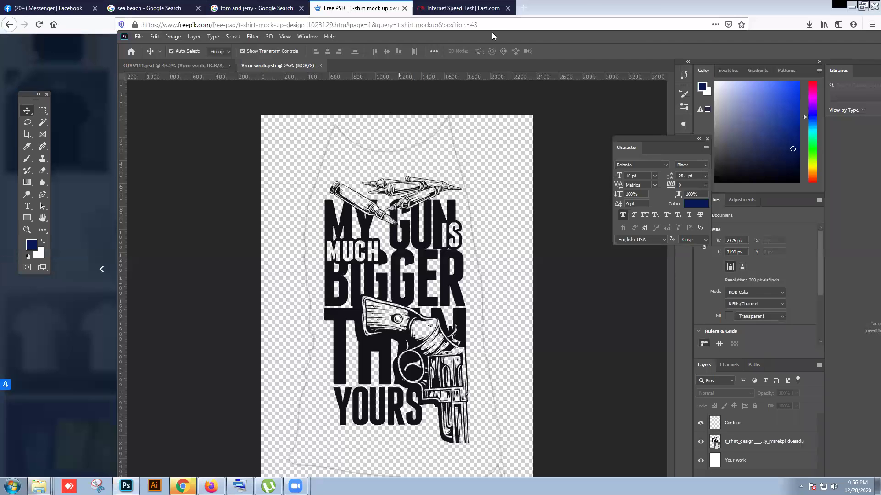
pyautogui.click(850, 6)
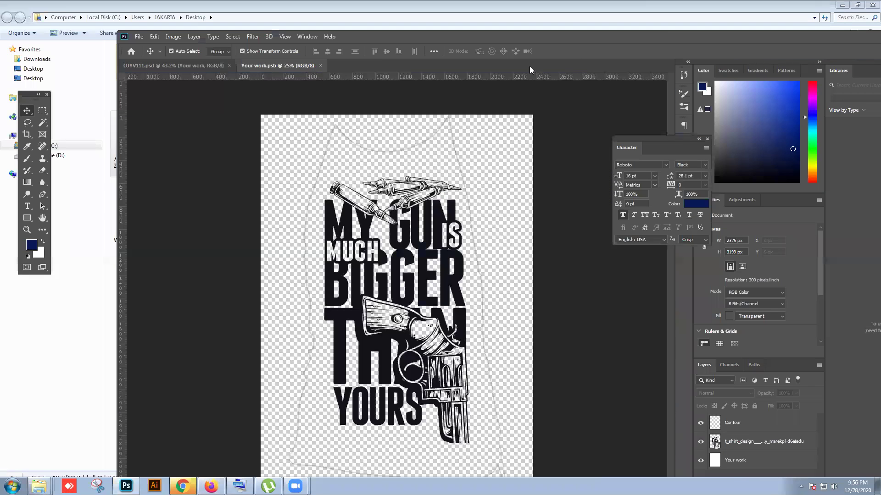
pyautogui.click(62, 265)
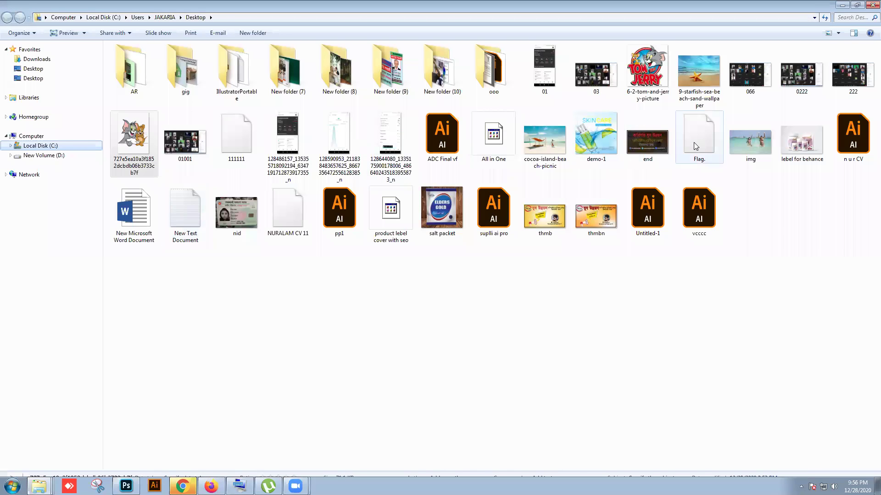
pyautogui.moveTo(644, 80); pyautogui.dragTo(421, 275)
# Step: Scale the placed Tom and Jerry picture to about 277% over the existing artwork, commit the placement, and maximize the Photoshop window
pyautogui.moveTo(427, 329); pyautogui.dragTo(506, 411)
pyautogui.moveTo(366, 265); pyautogui.dragTo(313, 213)
pyautogui.moveTo(354, 295); pyautogui.dragTo(353, 292)
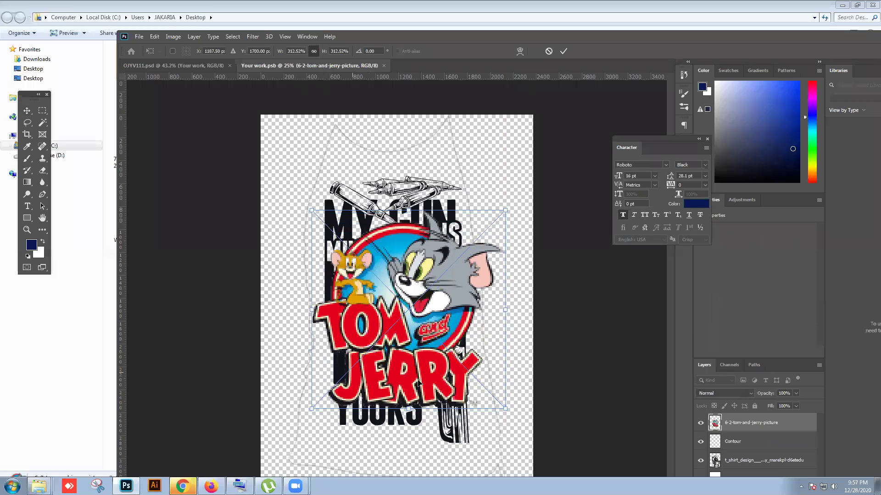
pyautogui.moveTo(505, 404); pyautogui.dragTo(488, 386)
pyautogui.moveTo(397, 307); pyautogui.dragTo(407, 308)
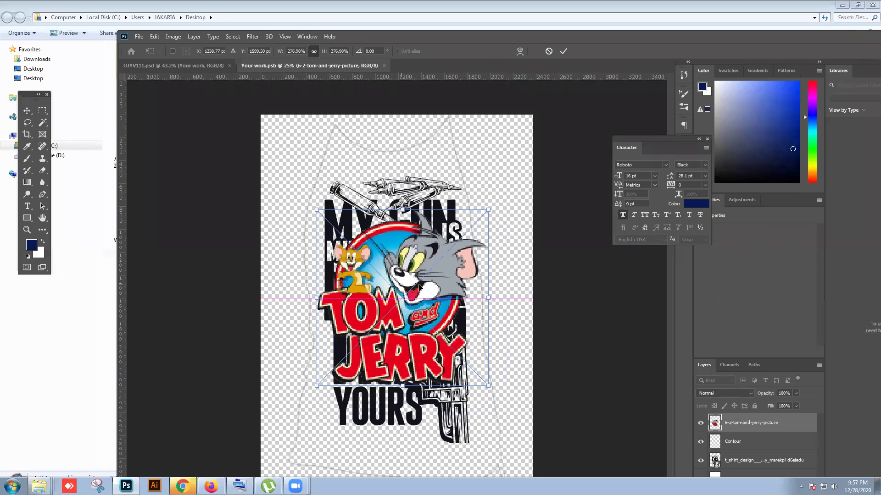
pyautogui.press('Return')
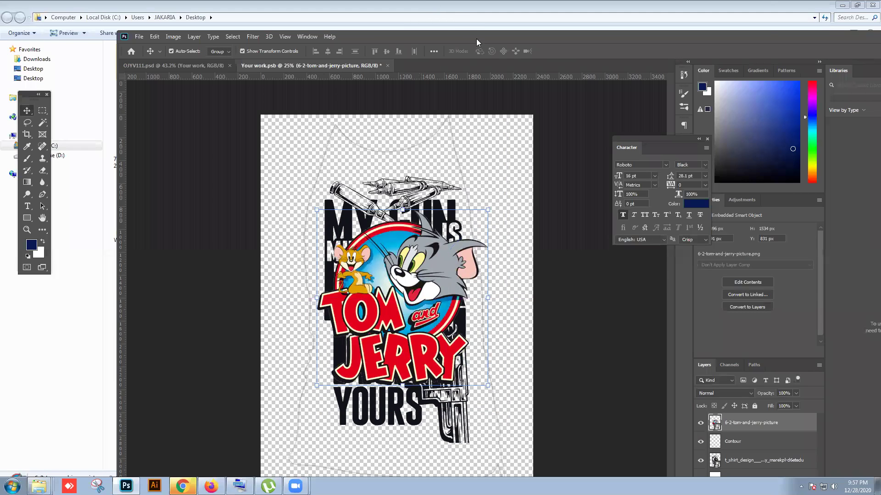
pyautogui.doubleClick(476, 39)
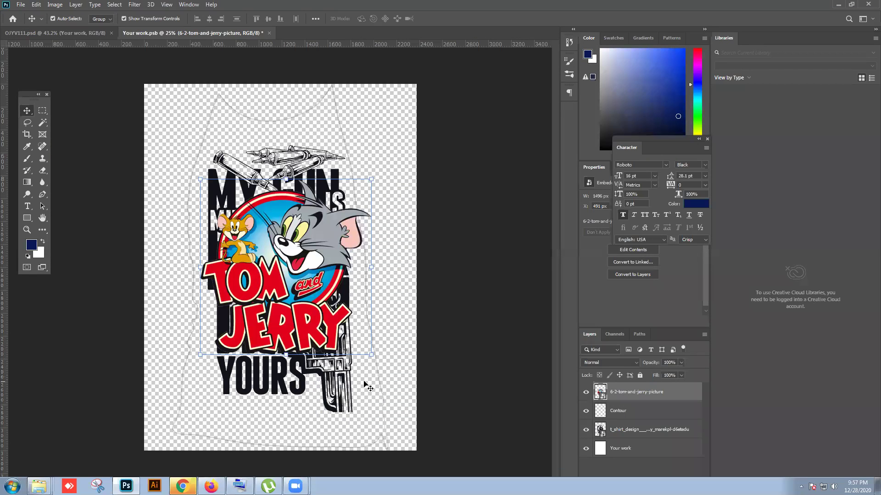
# Step: Hide the old t_shirt_design artwork layer and the Contour layer
pyautogui.click(595, 430)
pyautogui.click(586, 430)
pyautogui.click(586, 411)
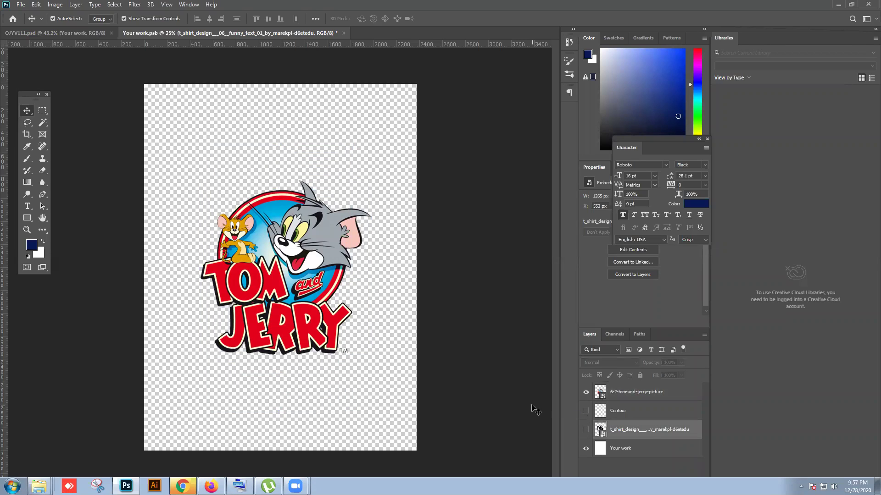
pyautogui.click(500, 391)
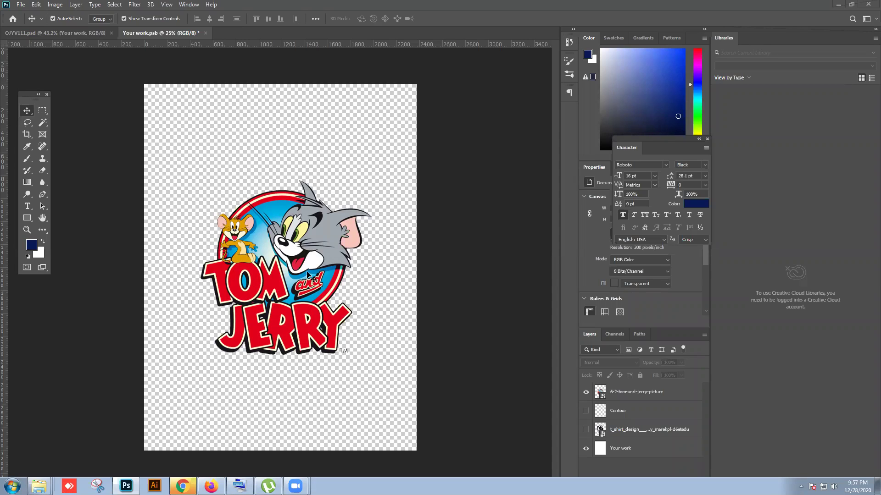
# Step: Hide the Your work layer, leaving only the 6-2-tom-and-jerry-picture layer visible, and select that picture layer
pyautogui.click(586, 448)
pyautogui.click(586, 430)
pyautogui.click(586, 410)
pyautogui.click(586, 410)
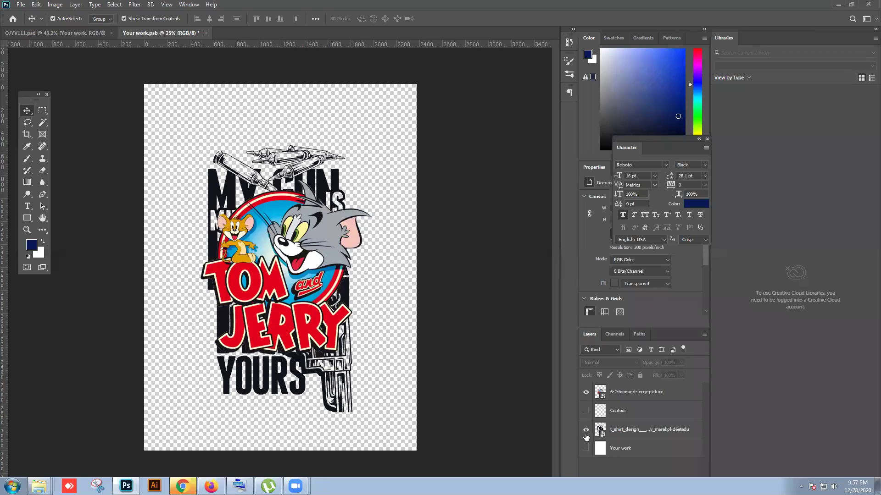
pyautogui.click(586, 430)
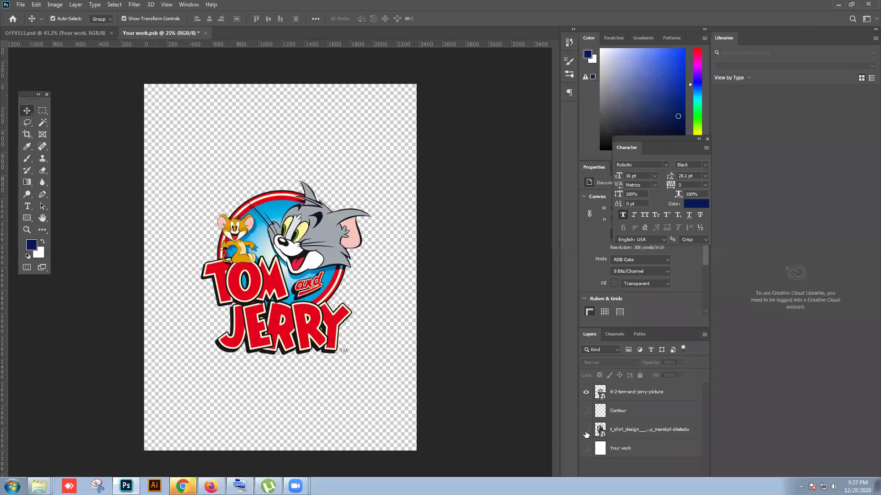
pyautogui.click(622, 395)
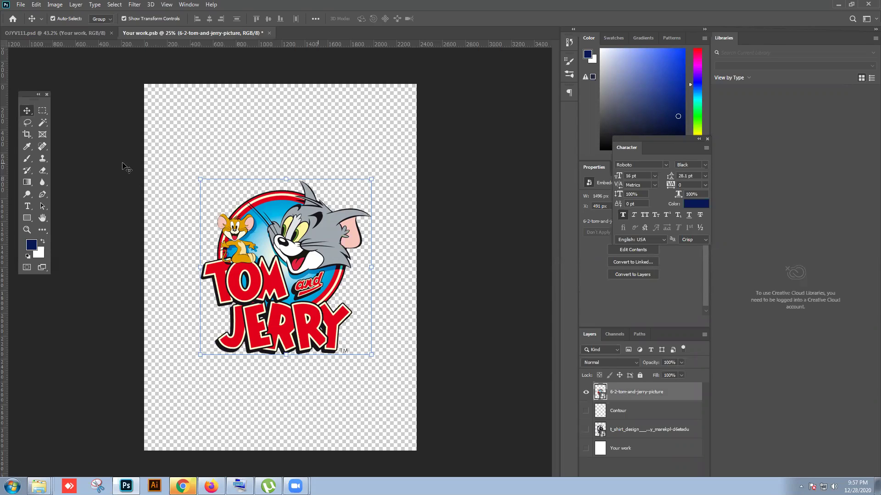
# Step: Save the edited Your work.psb smart object and switch to the OJYV111.psd mockup
pyautogui.click(26, 7)
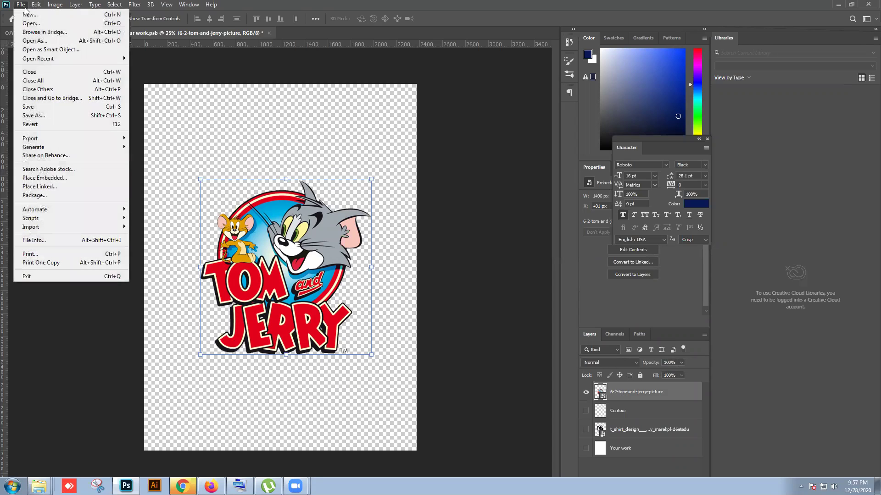
pyautogui.click(58, 103)
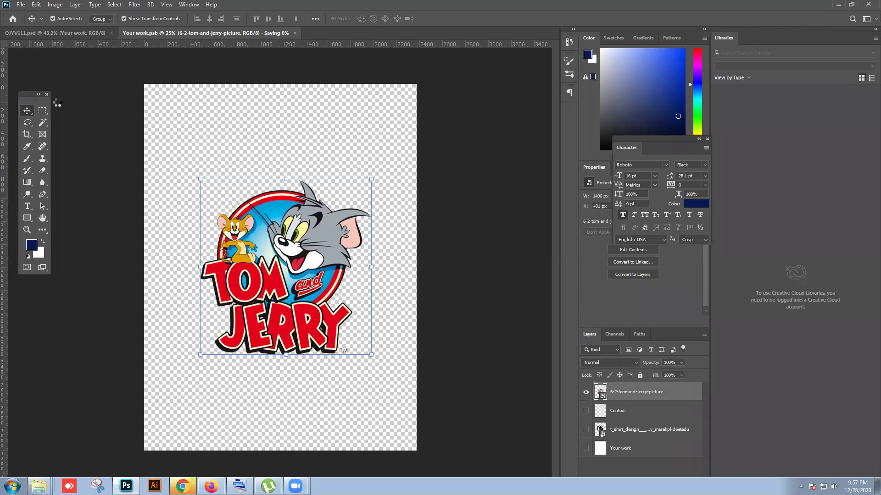
pyautogui.click(77, 33)
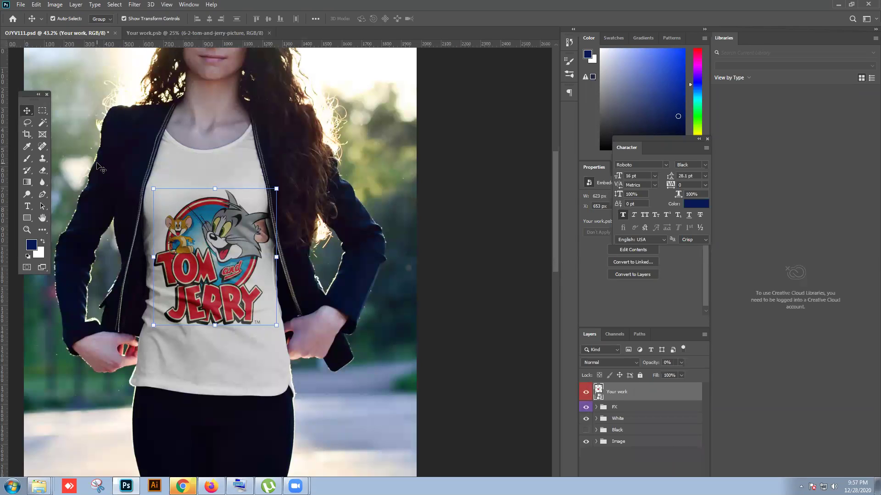
# Step: Examine the Tom and Jerry print on the mockup's t-shirt, both close up and in the overall image
pyautogui.scroll(5, 207, 272)
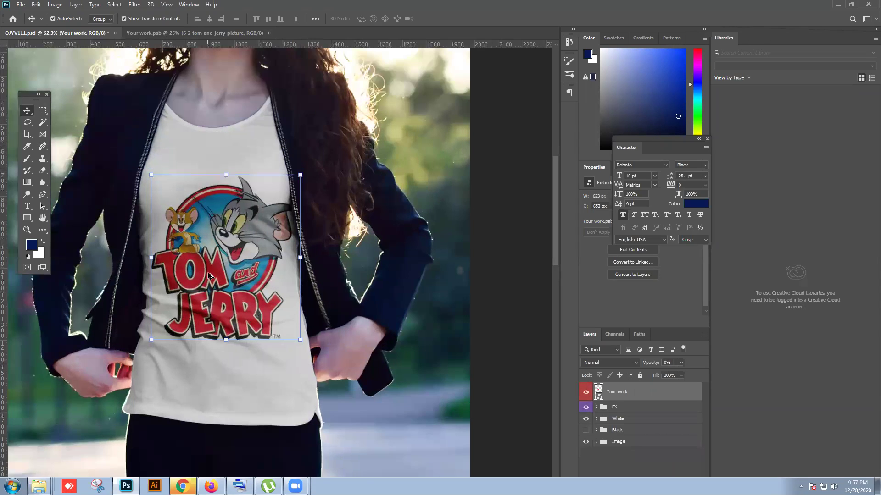
pyautogui.scroll(5, 207, 338)
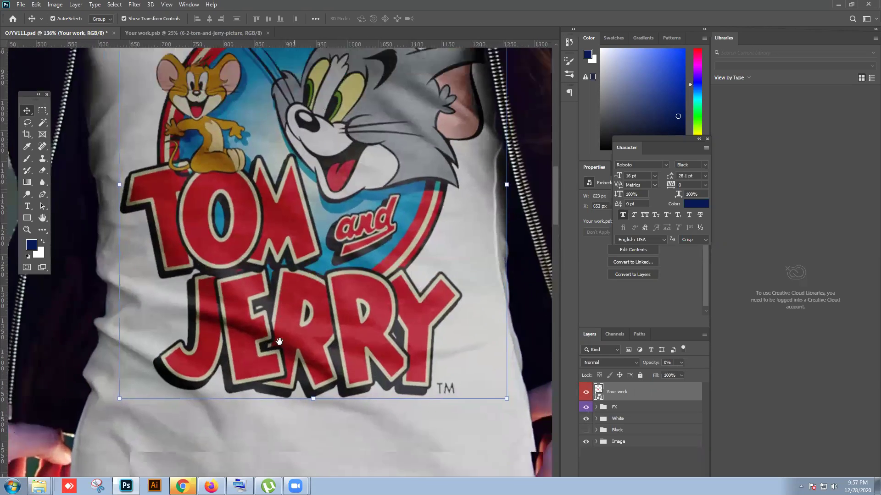
pyautogui.moveTo(279, 341); pyautogui.dragTo(266, 404)
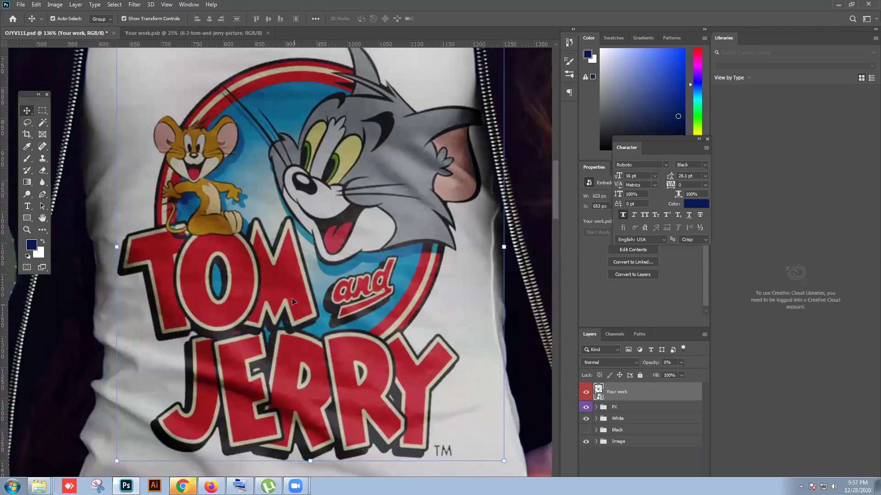
pyautogui.scroll(-7, 272, 301)
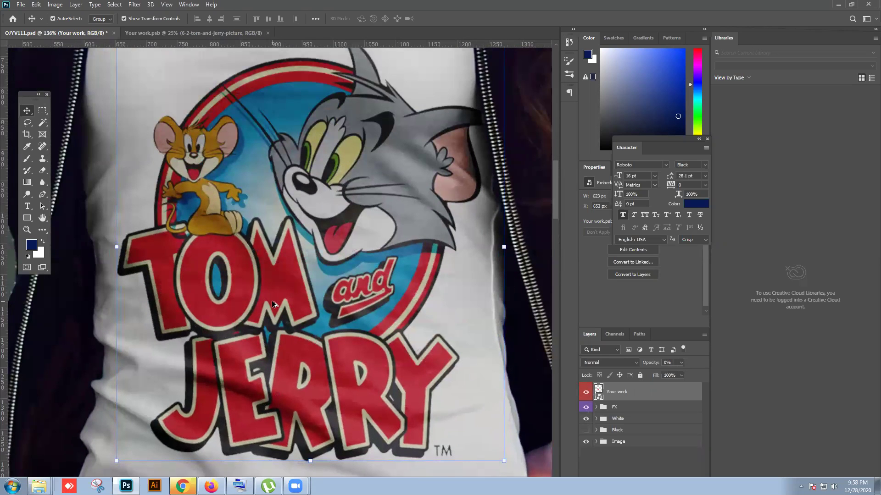
pyautogui.scroll(-3, 272, 300)
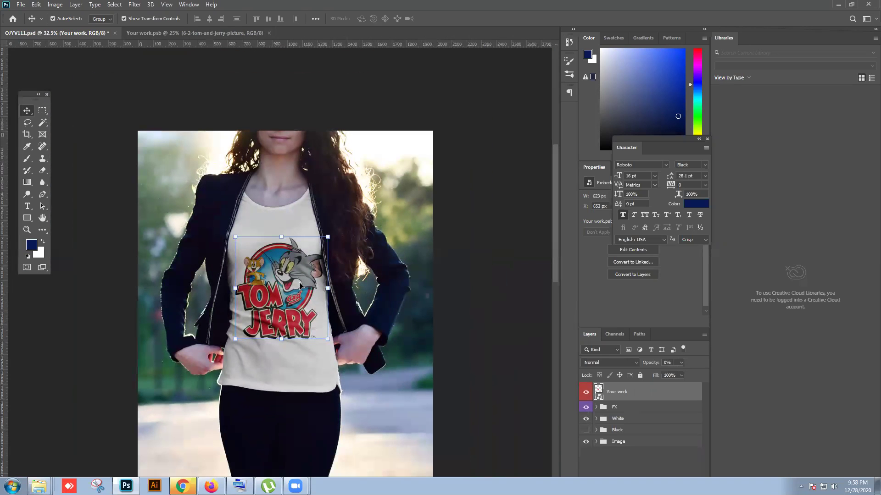
pyautogui.scroll(5, 319, 271)
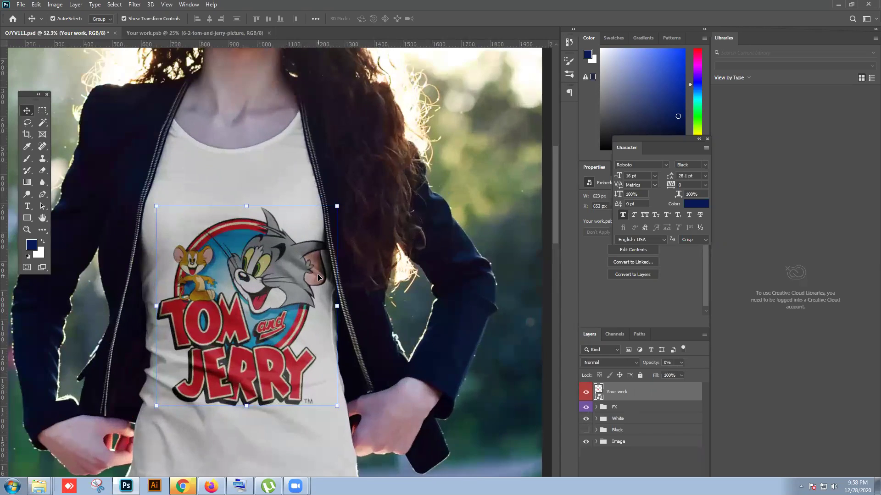
pyautogui.moveTo(320, 297); pyautogui.dragTo(324, 295)
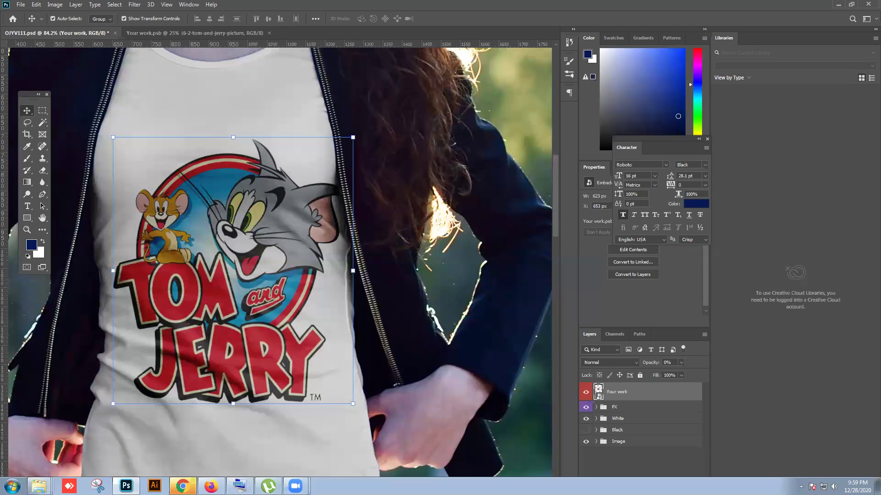
# Step: Switch to Google Chrome, open YouTube, and search for the instructor's channel by name
pyautogui.click(211, 486)
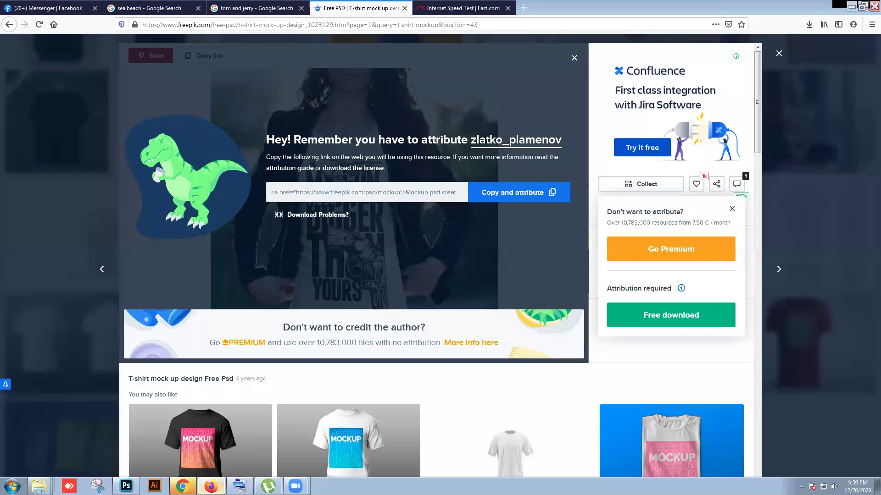
pyautogui.click(182, 486)
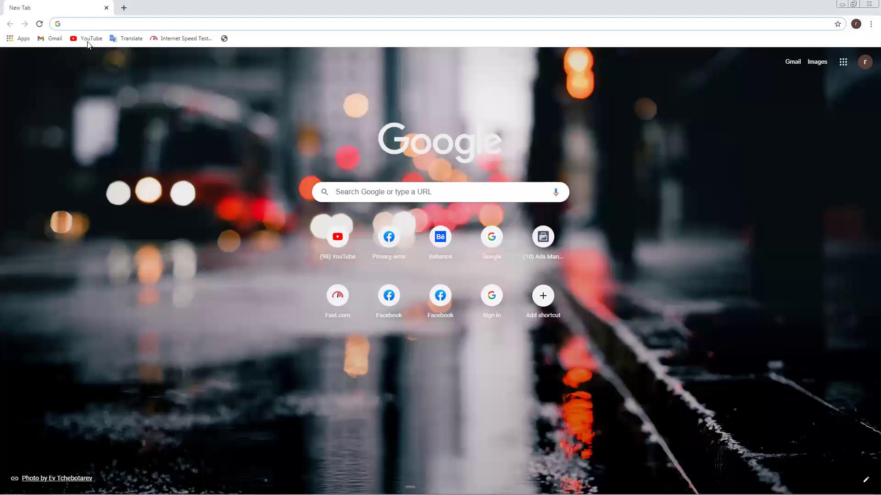
pyautogui.click(82, 39)
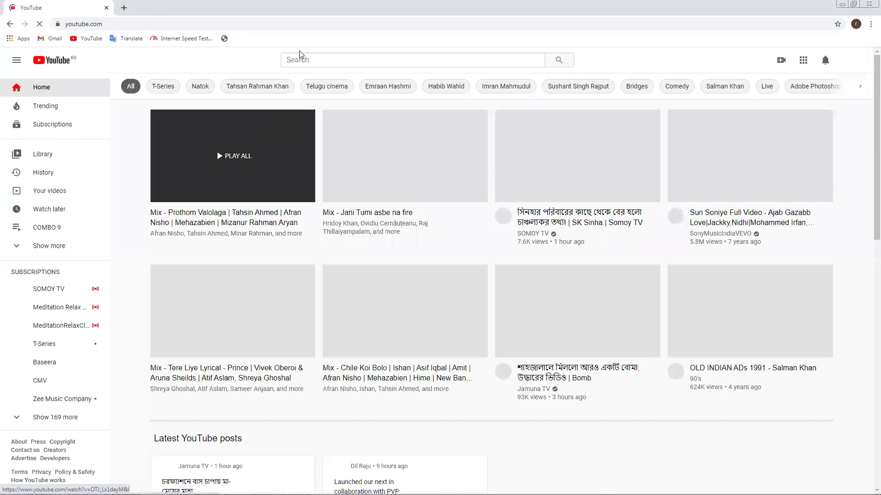
pyautogui.click(319, 60)
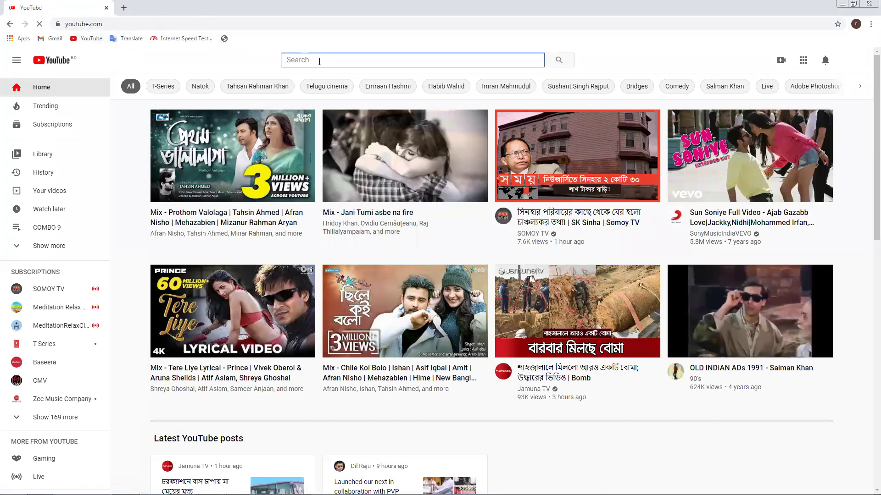
pyautogui.write('md')
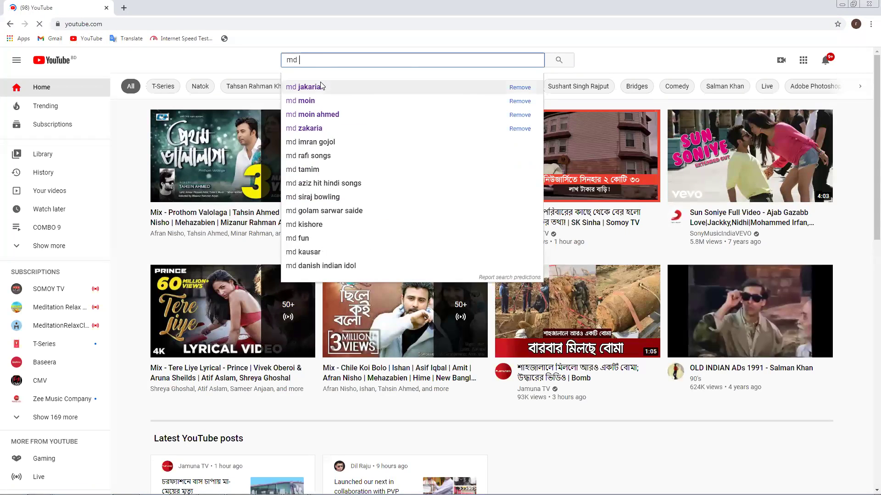
pyautogui.click(322, 87)
# Step: Open the instructor's channel with the class recordings and look through its uploaded videos
pyautogui.click(326, 133)
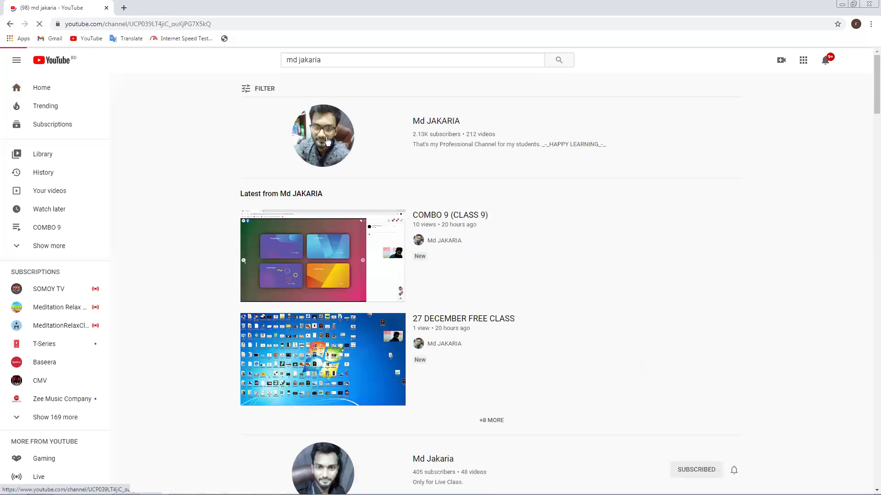
pyautogui.click(279, 258)
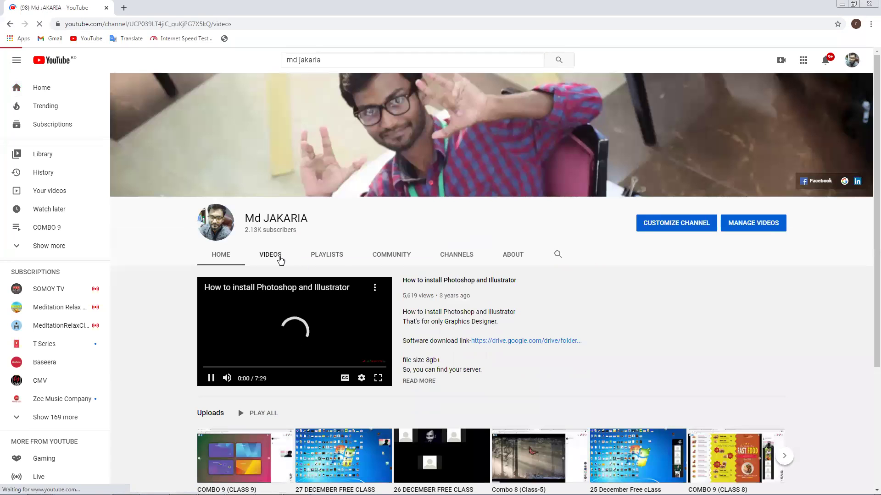
pyautogui.scroll(-7, 280, 260)
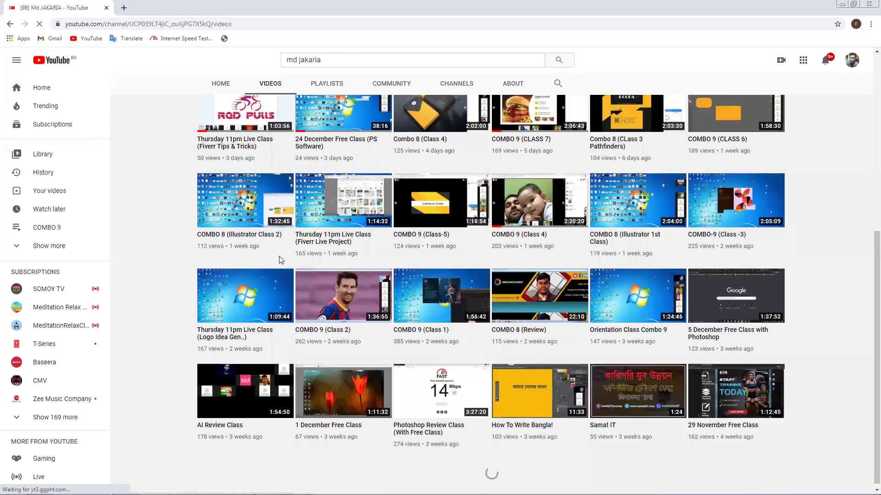
pyautogui.scroll(7, 281, 260)
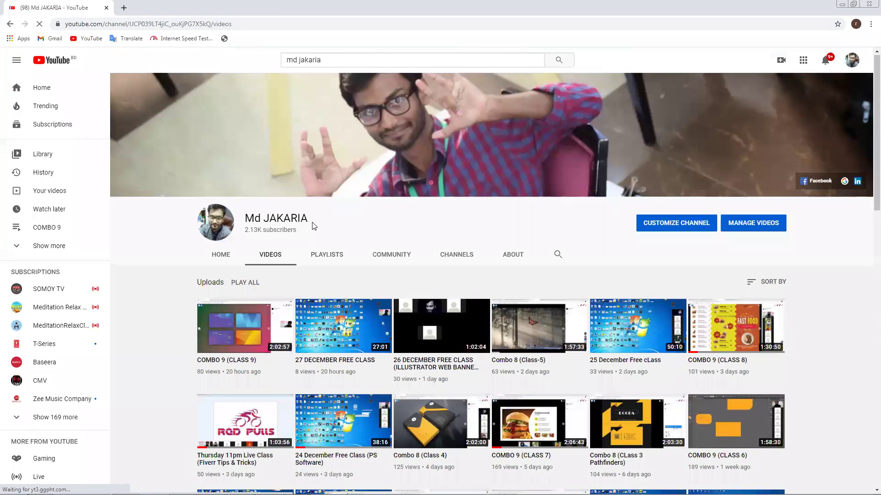
pyautogui.scroll(-15, 311, 225)
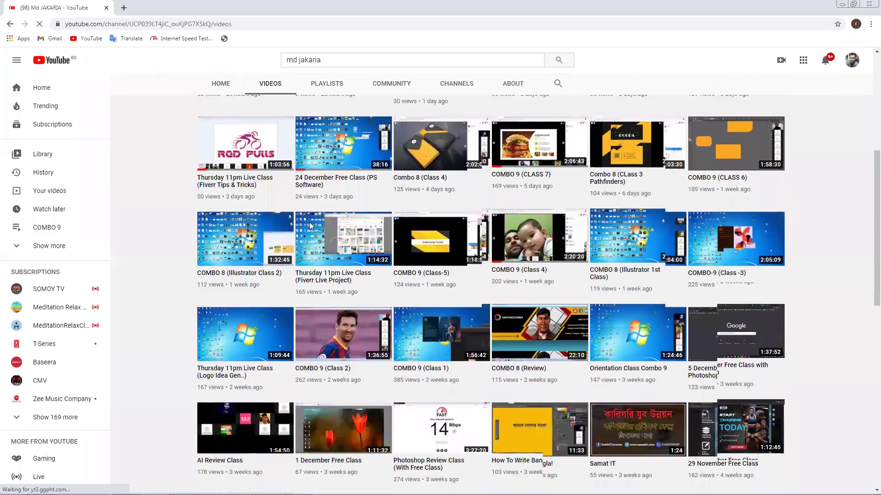
# Step: Find the Graphic Design & Freelancing Course Module video among the channel's uploads and open it
pyautogui.scroll(-7, 311, 225)
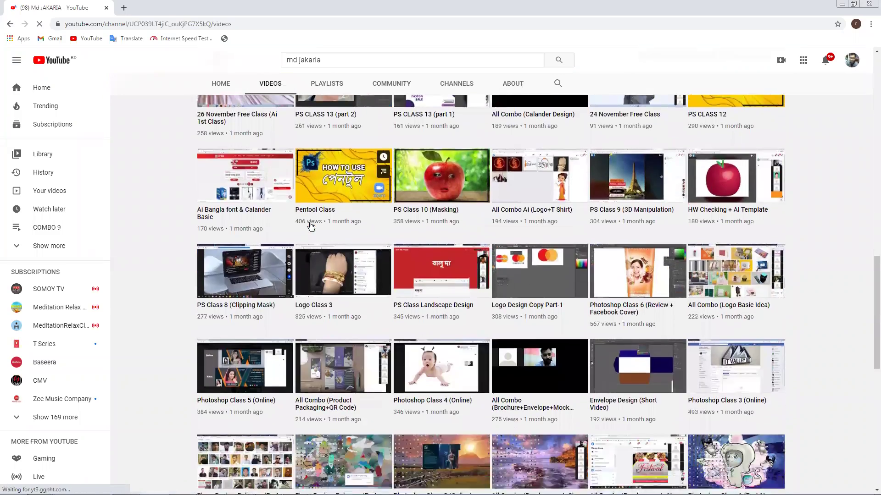
pyautogui.scroll(-3, 311, 226)
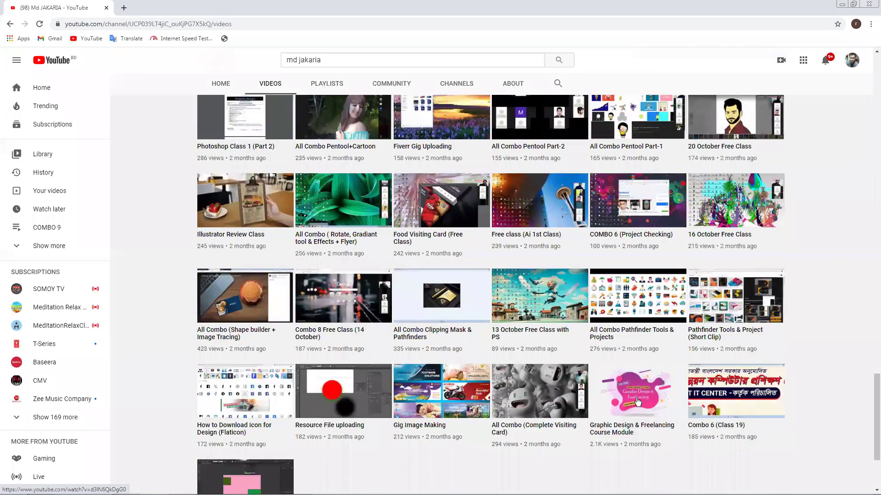
pyautogui.click(611, 372)
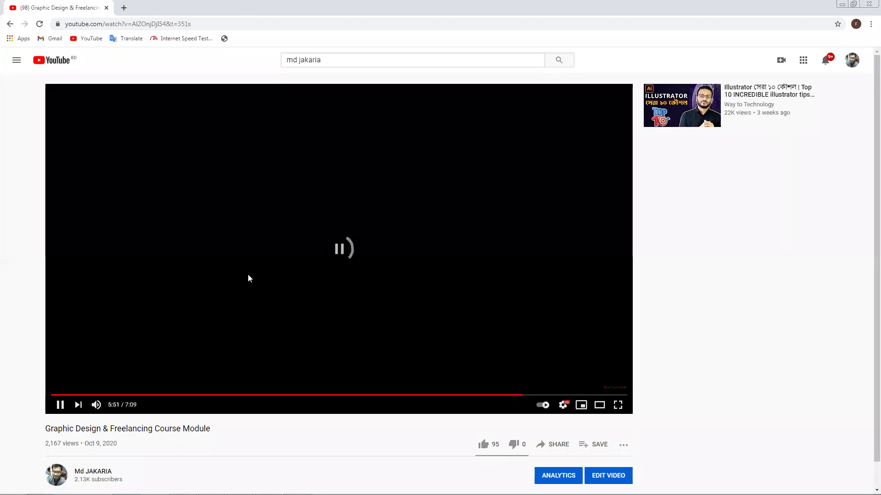
# Step: Copy the course module video's web address and reload the video page
pyautogui.click(222, 29)
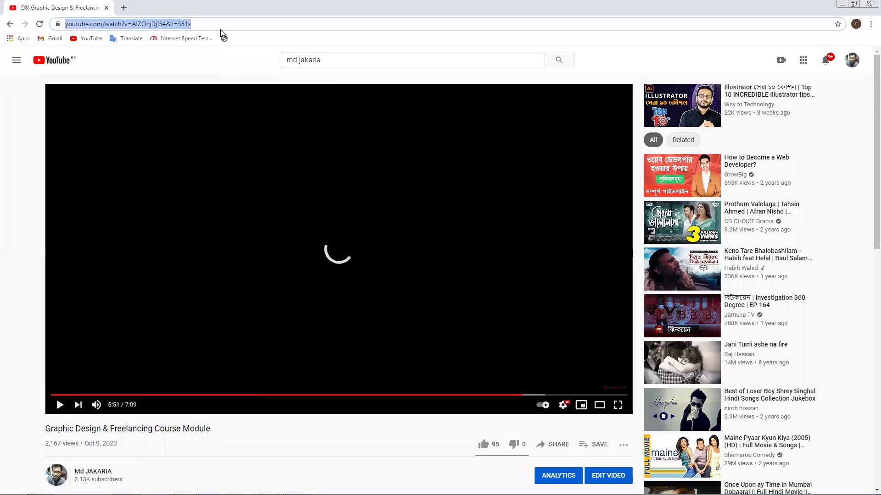
pyautogui.hotkey('ctrl', 'v')
pyautogui.press('Escape')
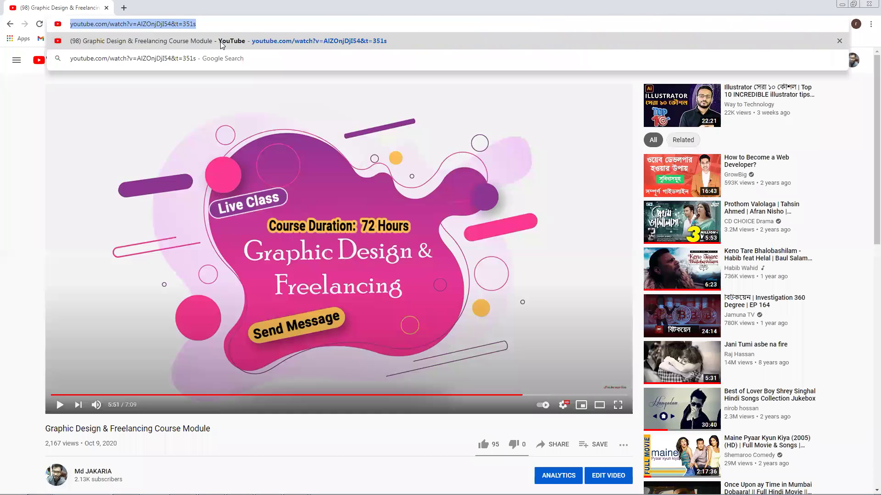
pyautogui.click(204, 187)
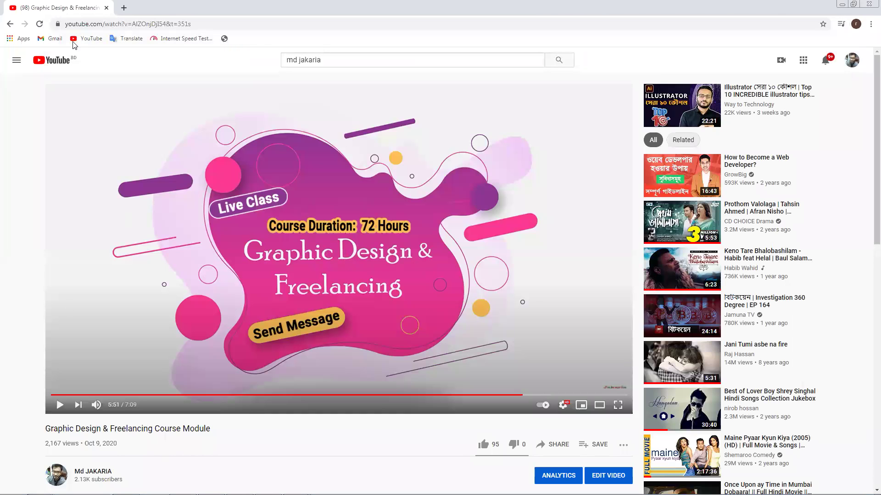
pyautogui.click(37, 27)
pyautogui.click(174, 25)
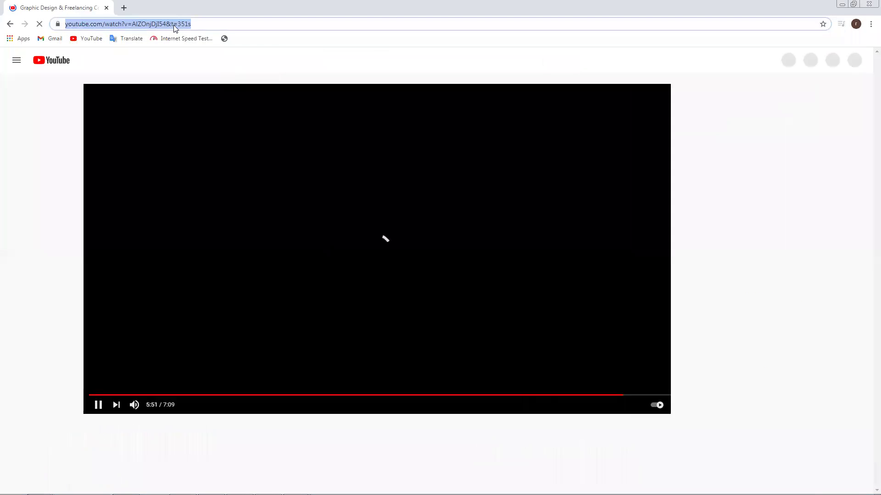
pyautogui.click(238, 229)
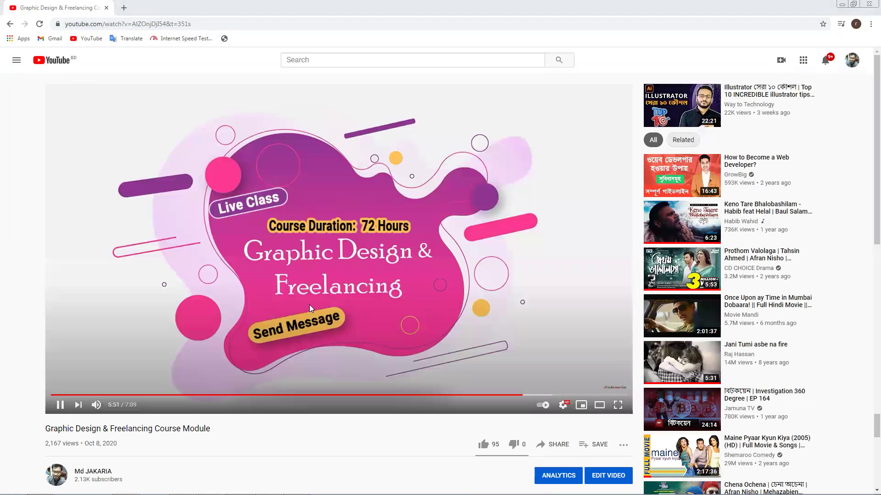
pyautogui.click(316, 269)
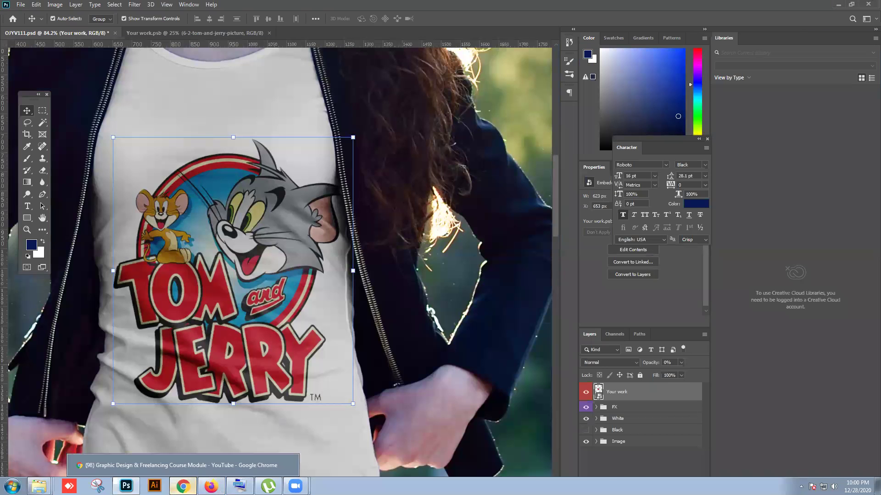
# Step: Switch to Firefox, reopen the T-shirt mock up design page from the Freepik results, and select its web address
pyautogui.click(182, 486)
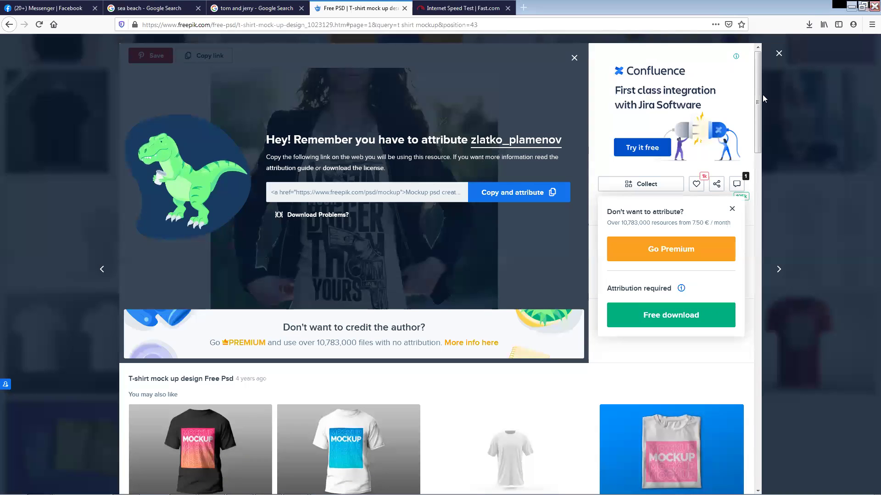
pyautogui.click(778, 53)
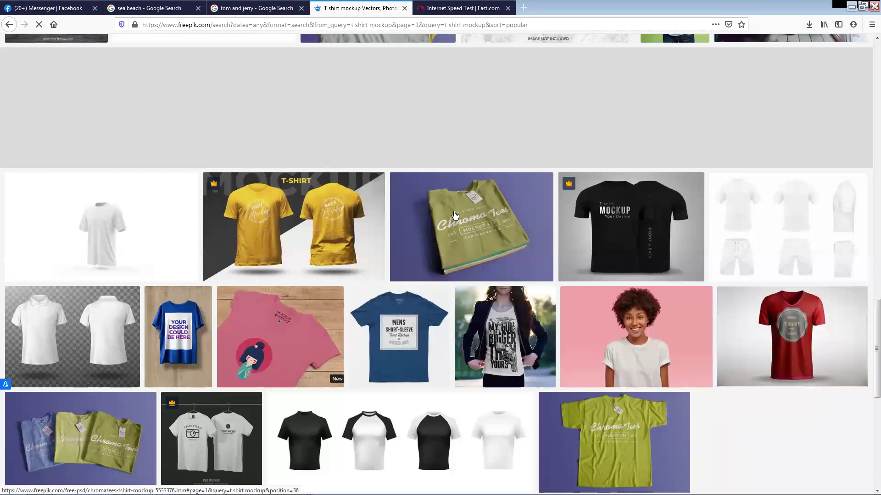
pyautogui.click(482, 348)
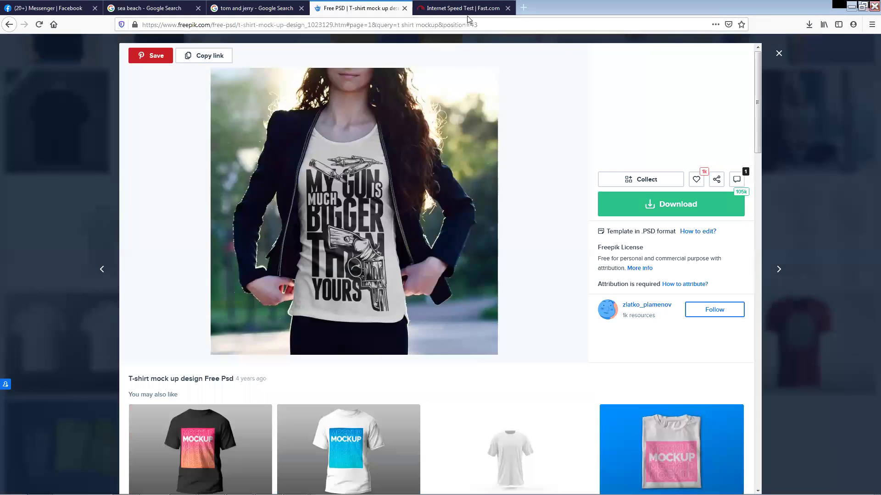
pyautogui.click(465, 25)
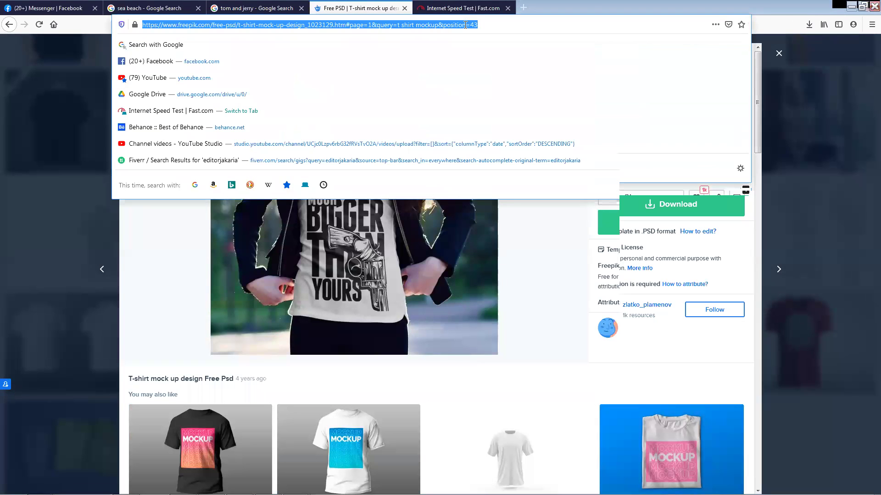
pyautogui.click(337, 493)
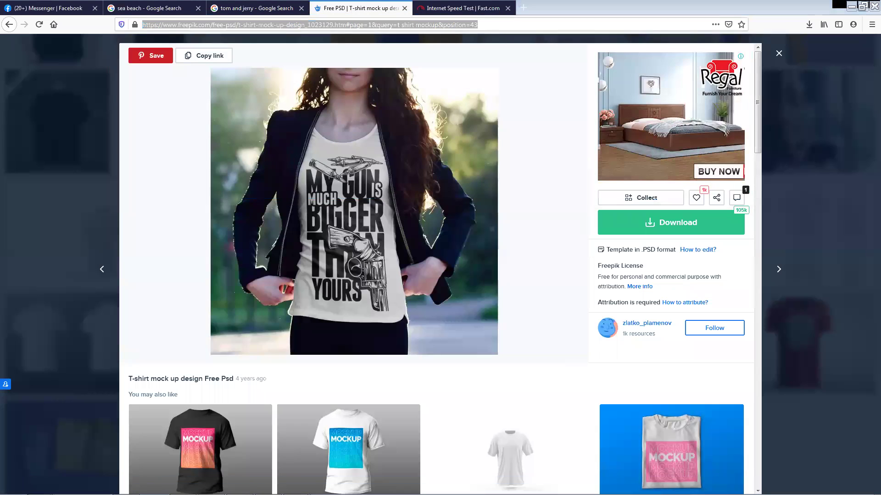